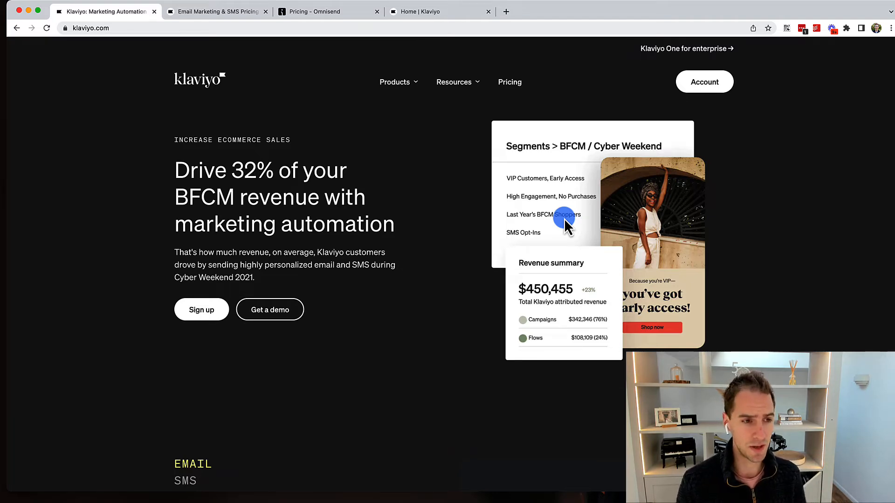
# Scroll the Klaviyo homepage, then choose The Klaviyo customer platform from the Products menu.
pyautogui.scroll(-5, 564, 219)
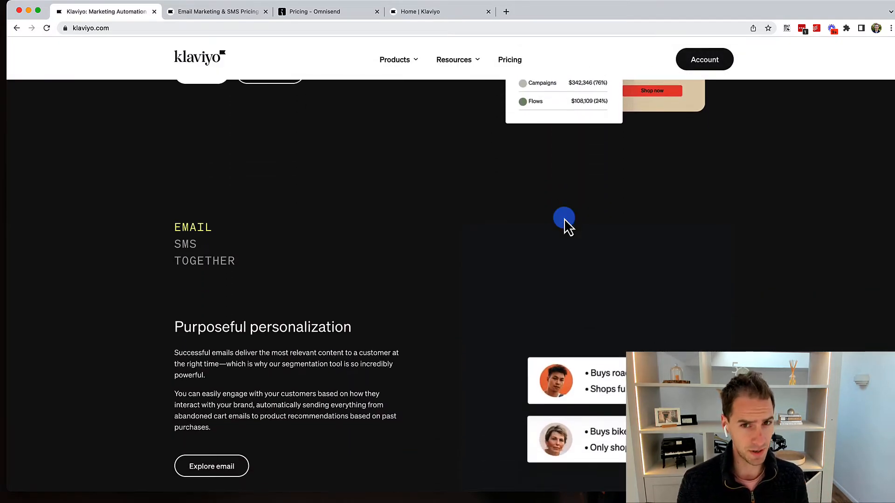
pyautogui.scroll(-8, 564, 219)
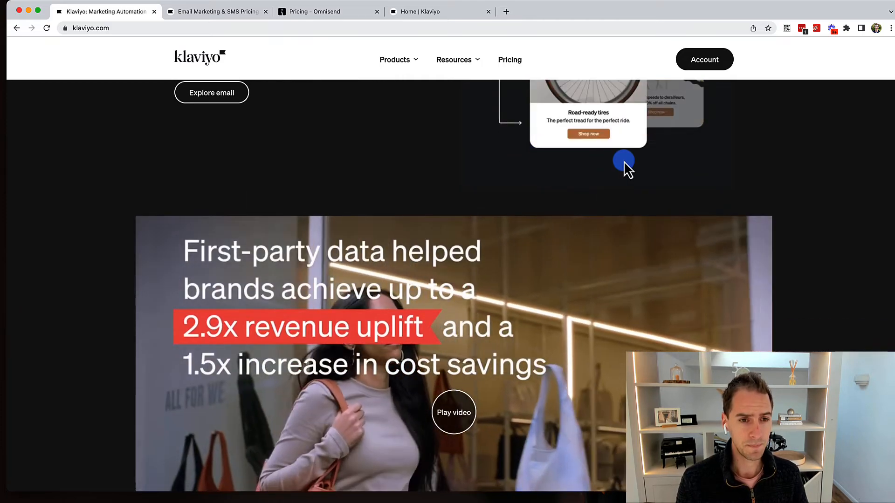
pyautogui.scroll(-2, 624, 163)
pyautogui.scroll(-1, 624, 160)
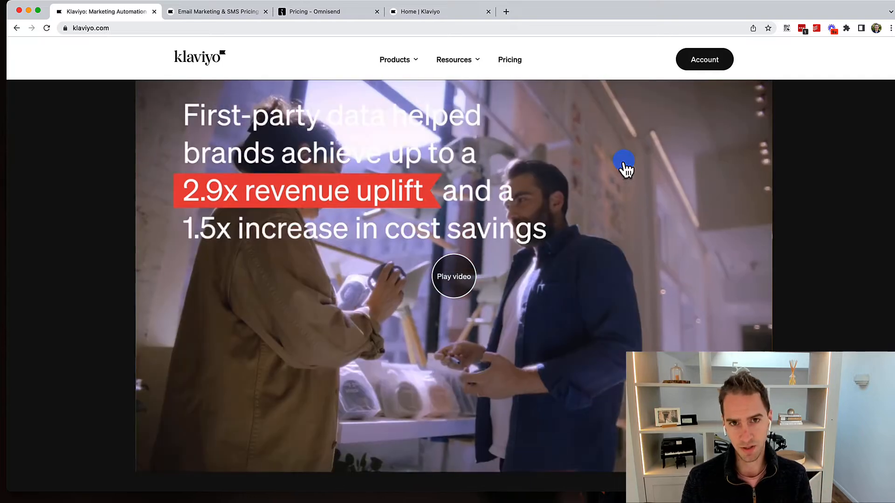
pyautogui.scroll(-6, 625, 164)
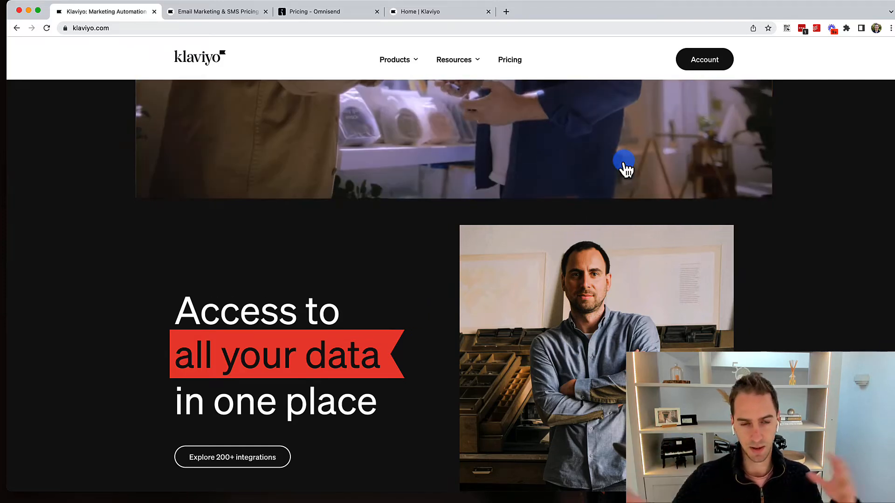
pyautogui.scroll(-5, 620, 209)
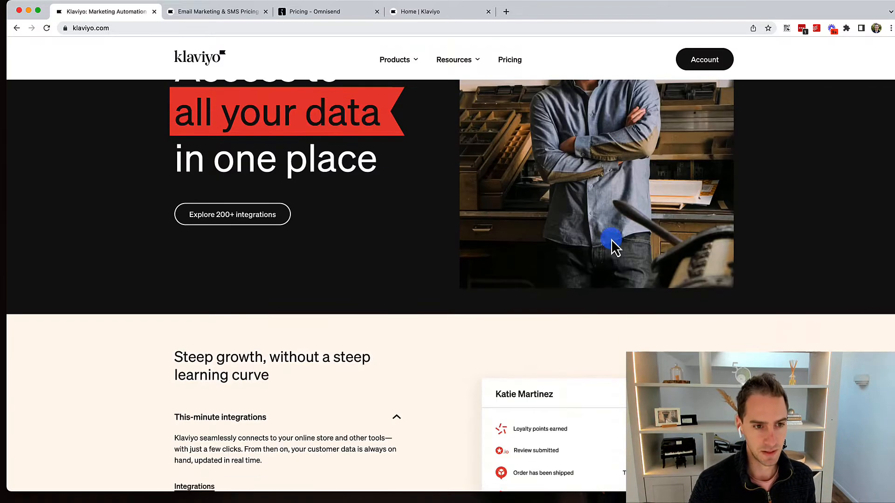
pyautogui.scroll(-8, 610, 243)
pyautogui.scroll(20, 606, 240)
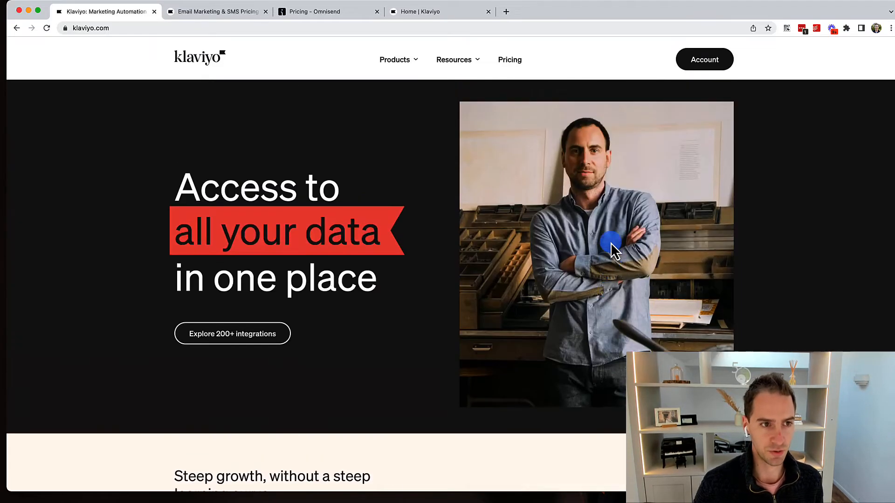
pyautogui.scroll(6, 595, 233)
pyautogui.click(409, 64)
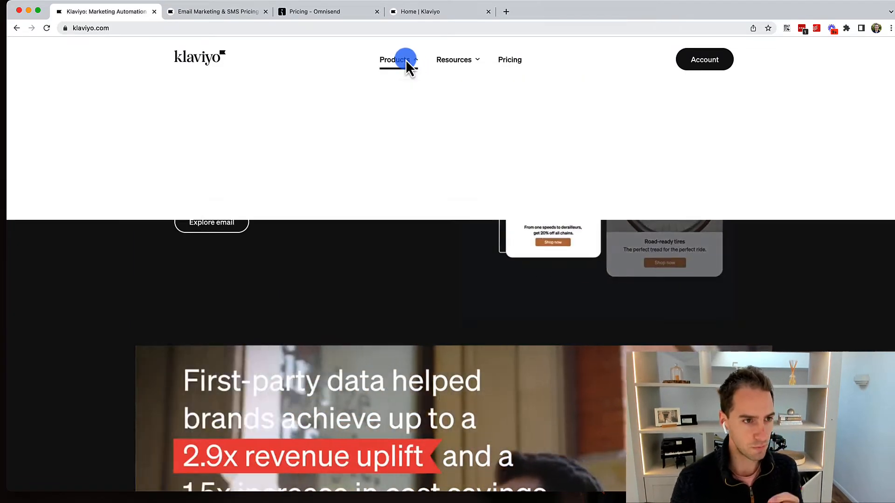
pyautogui.click(487, 131)
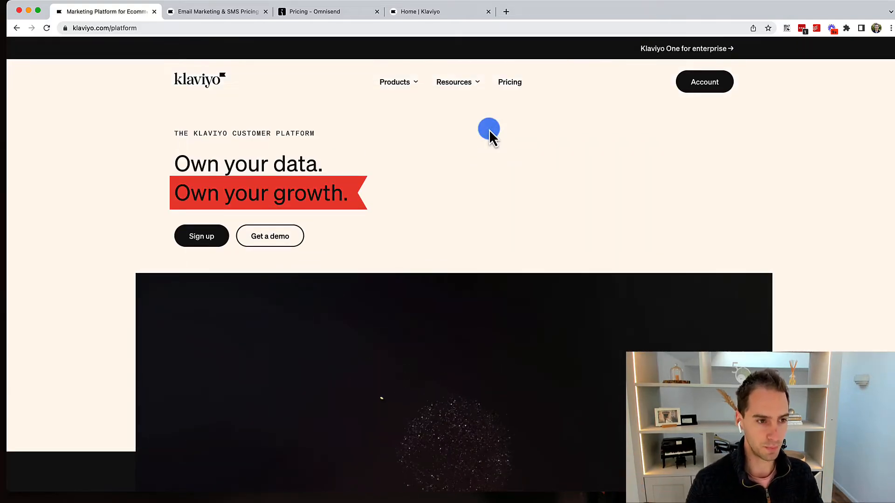
pyautogui.scroll(-10, 488, 129)
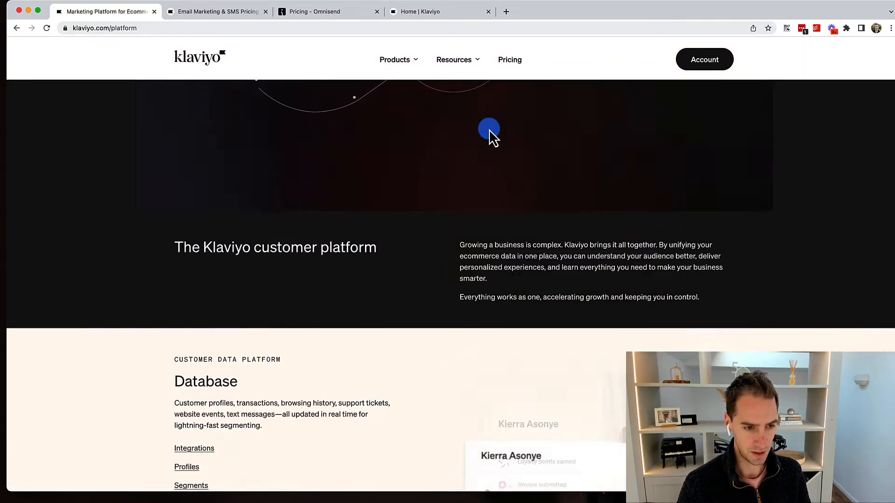
pyautogui.scroll(-5, 489, 129)
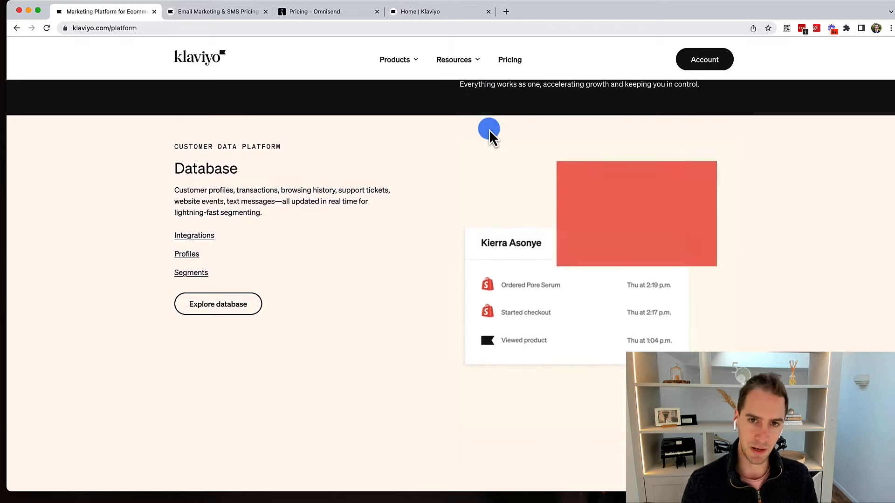
pyautogui.scroll(-5, 489, 129)
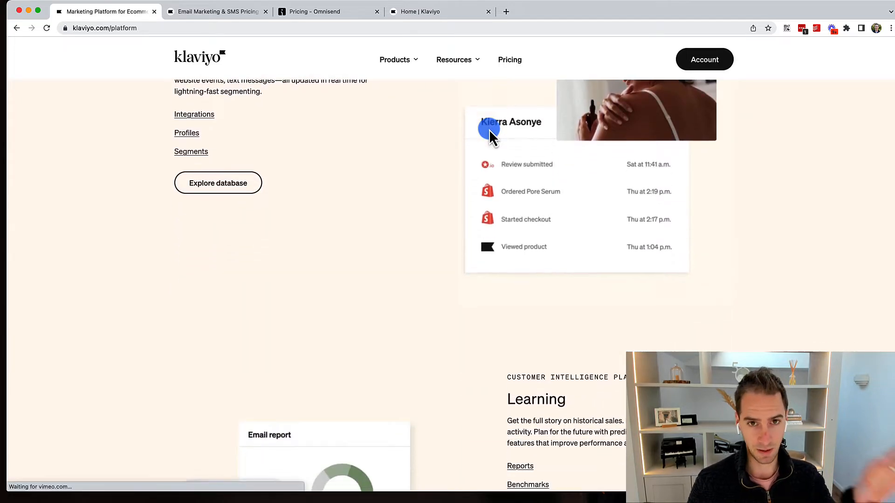
pyautogui.scroll(7, 489, 129)
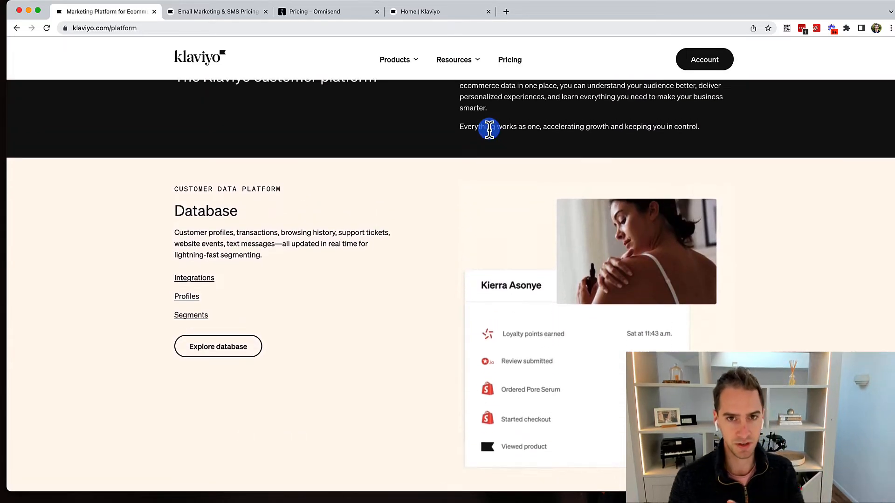
pyautogui.scroll(-20, 488, 129)
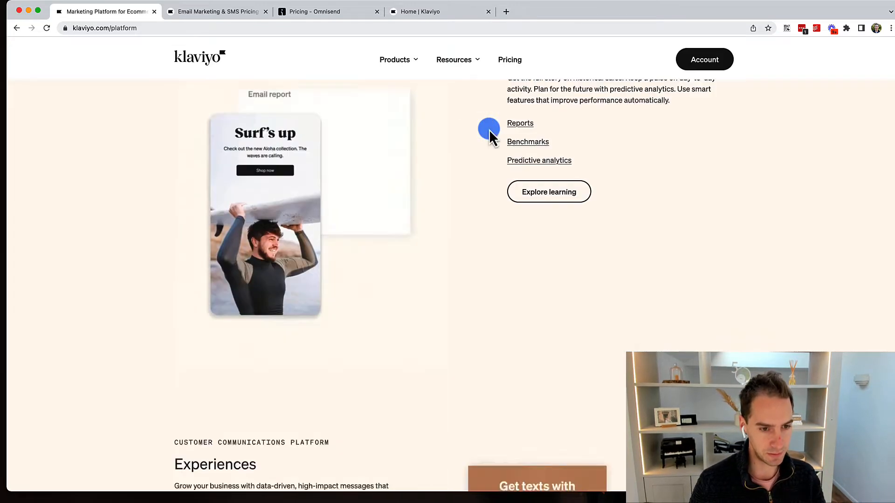
pyautogui.scroll(20, 489, 129)
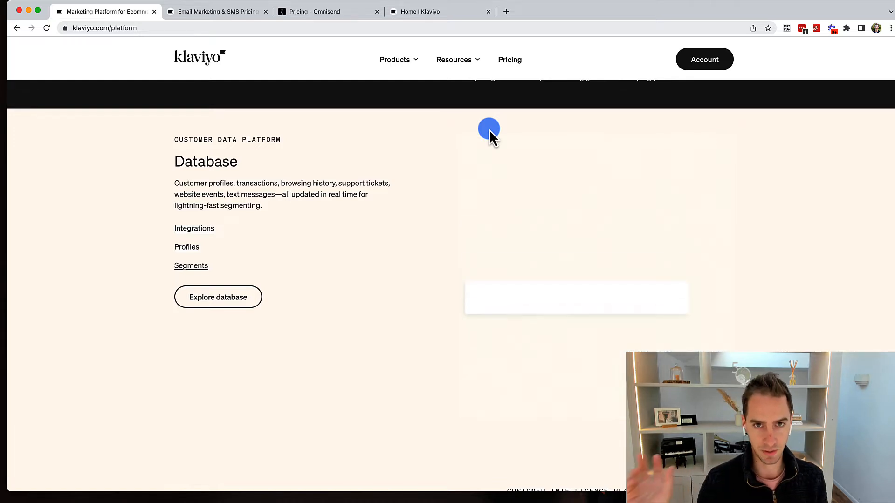
pyautogui.scroll(-5, 488, 130)
pyautogui.scroll(-4, 489, 129)
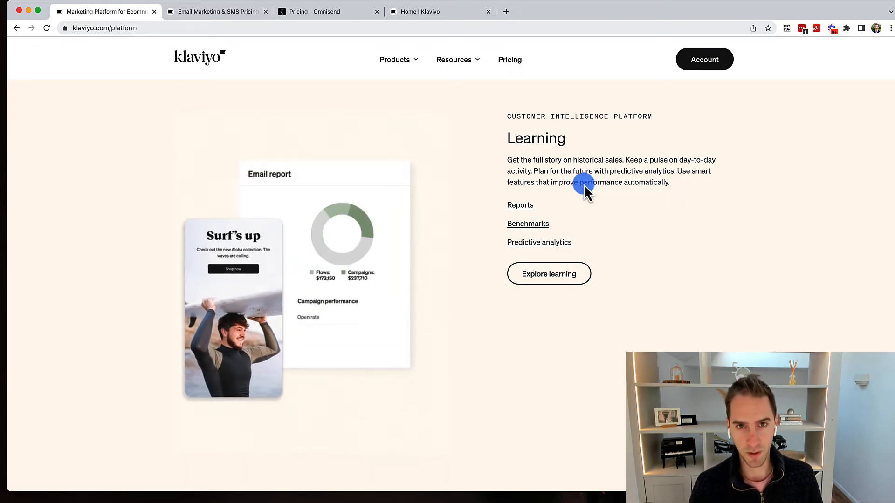
pyautogui.scroll(-3, 585, 186)
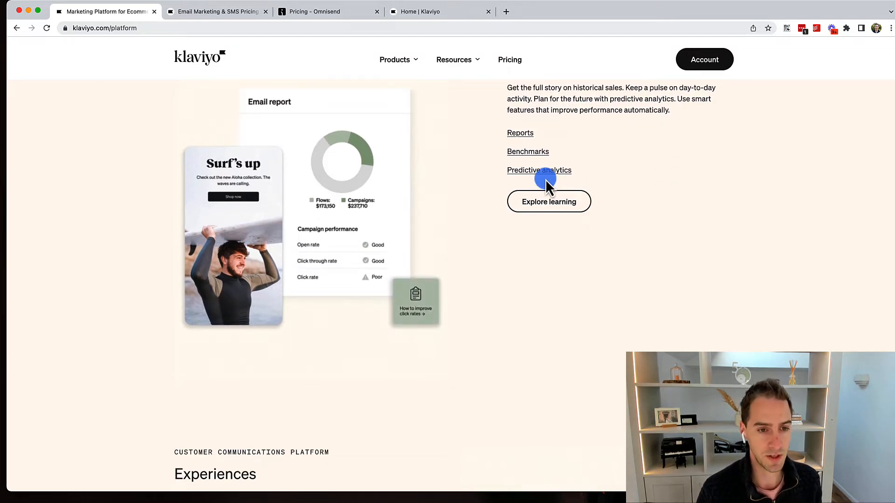
pyautogui.scroll(2, 546, 187)
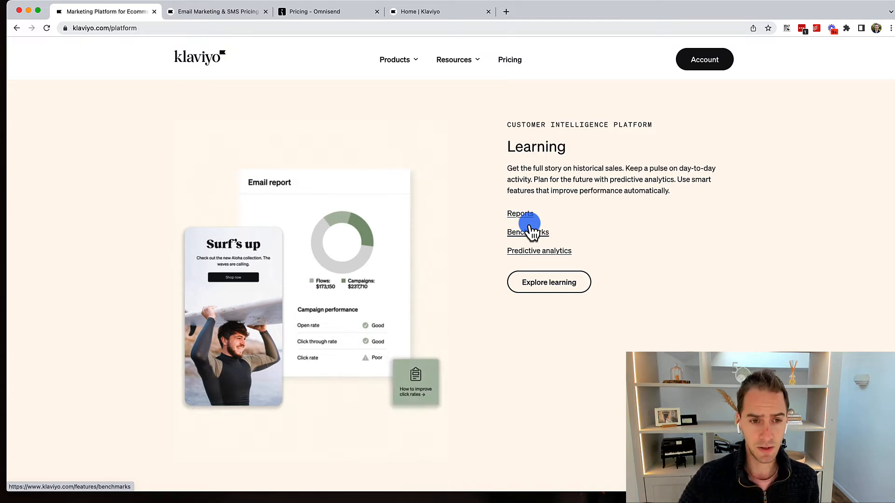
pyautogui.scroll(-1, 531, 228)
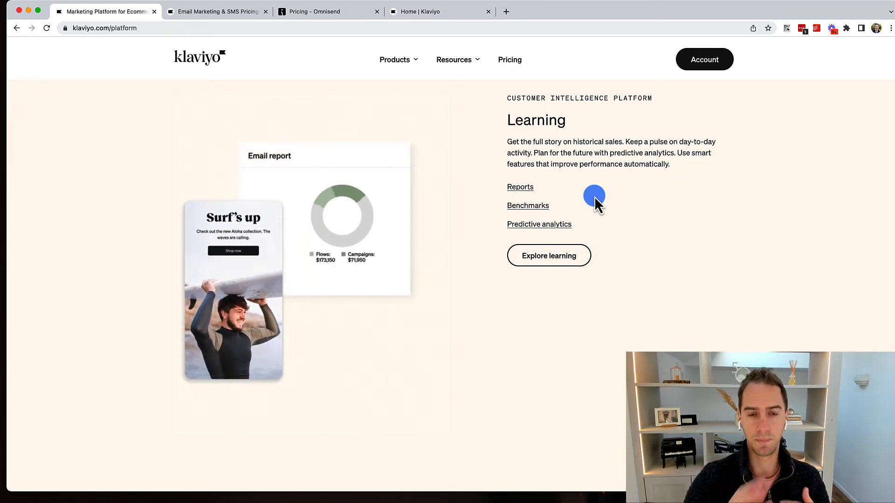
pyautogui.scroll(-10, 594, 196)
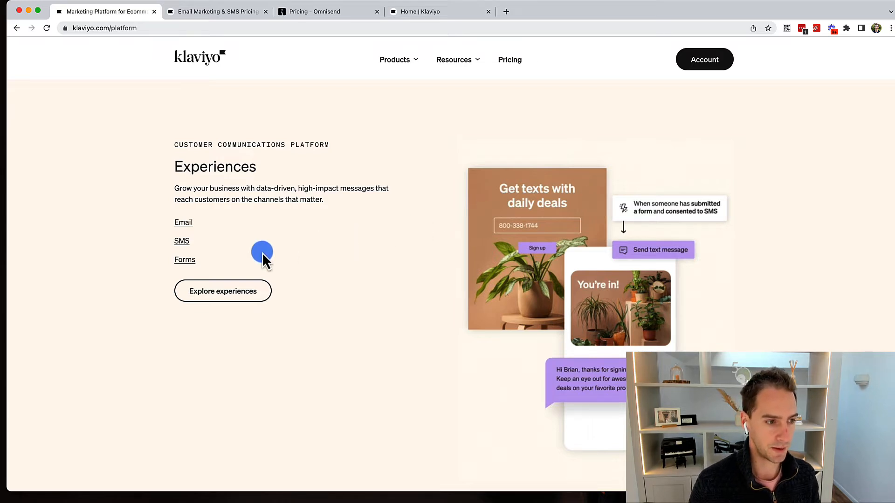
pyautogui.click(191, 264)
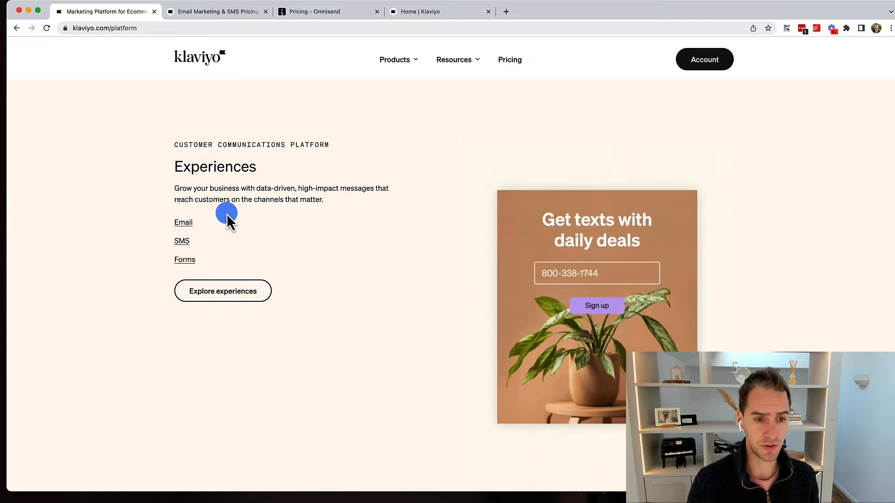
pyautogui.scroll(-1, 227, 214)
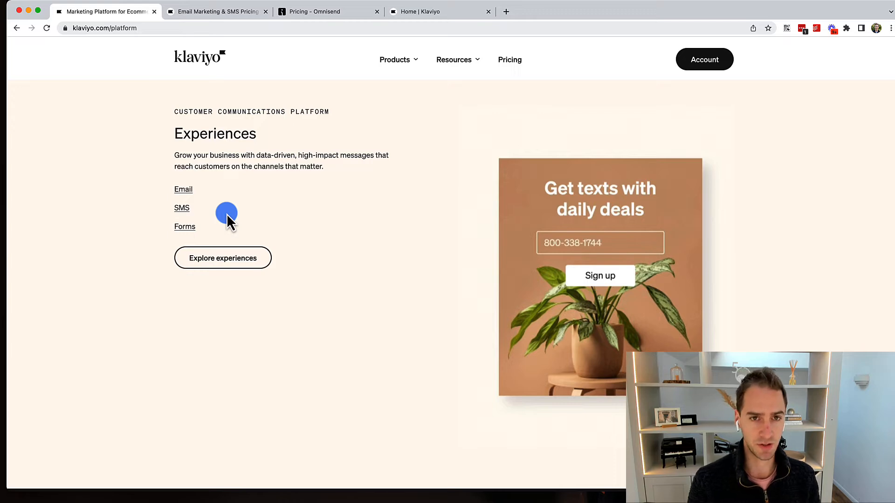
pyautogui.scroll(-4, 229, 247)
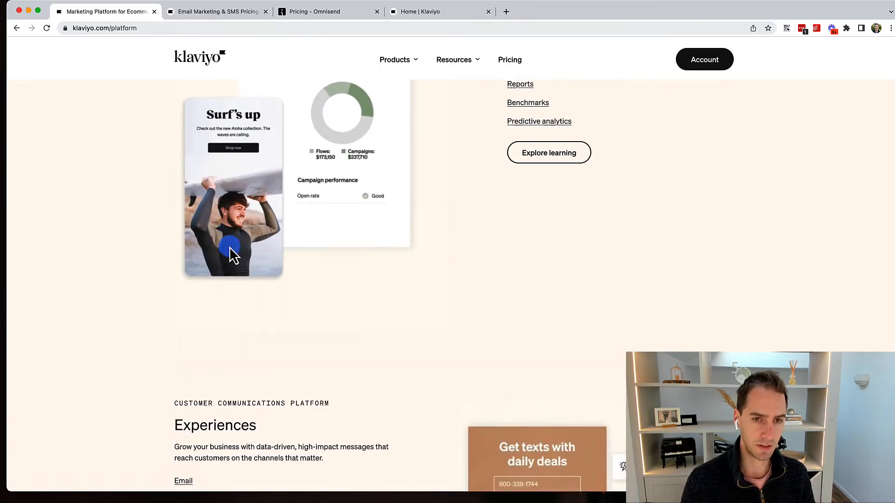
pyautogui.scroll(-5, 230, 247)
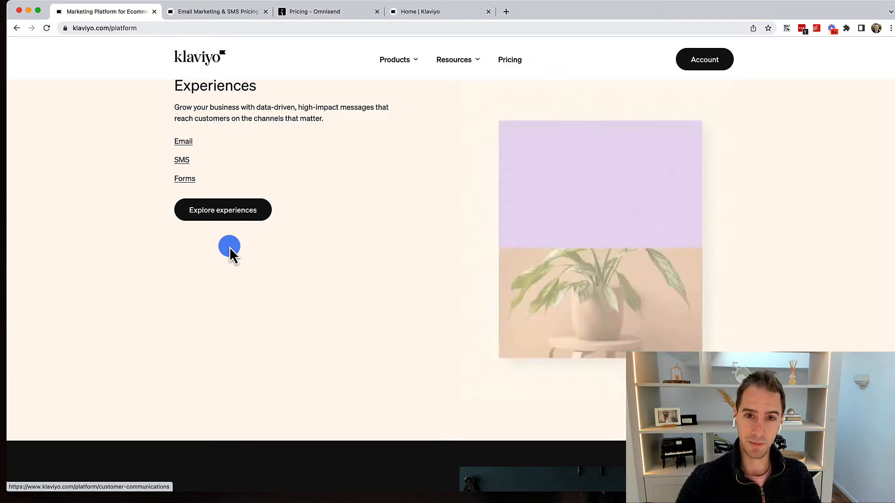
pyautogui.scroll(4, 229, 247)
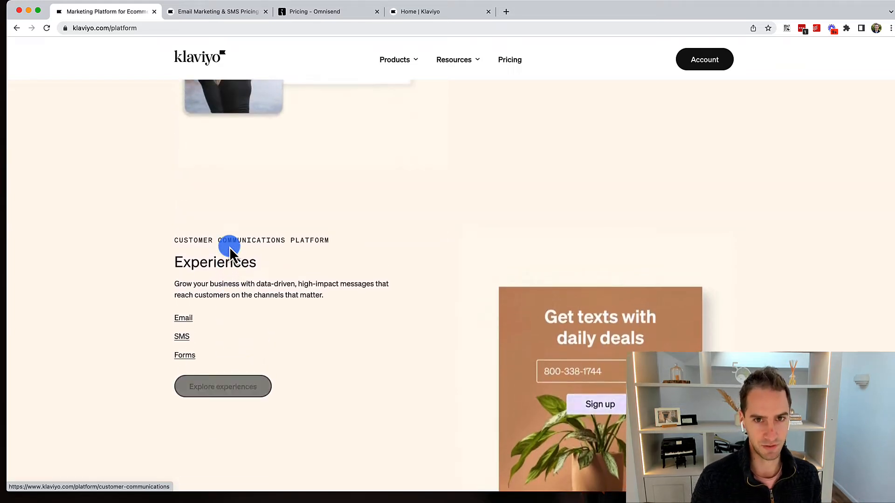
pyautogui.scroll(2, 230, 247)
pyautogui.scroll(-3, 229, 247)
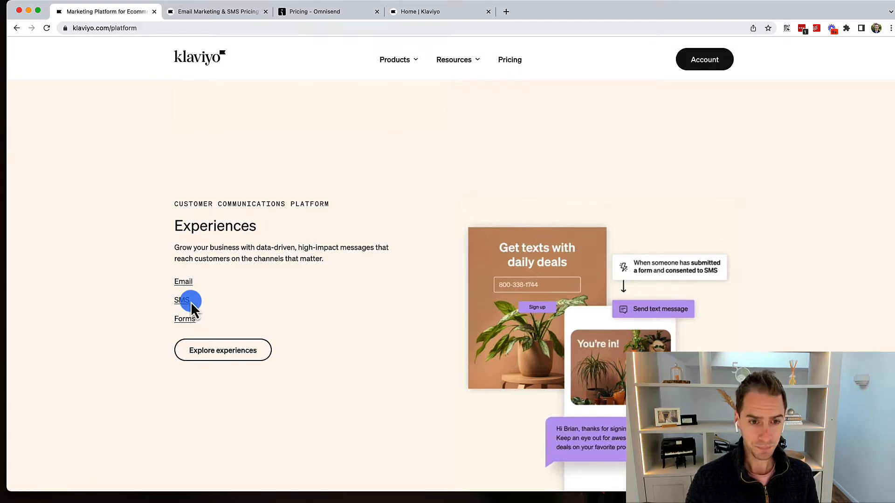
pyautogui.scroll(15, 191, 301)
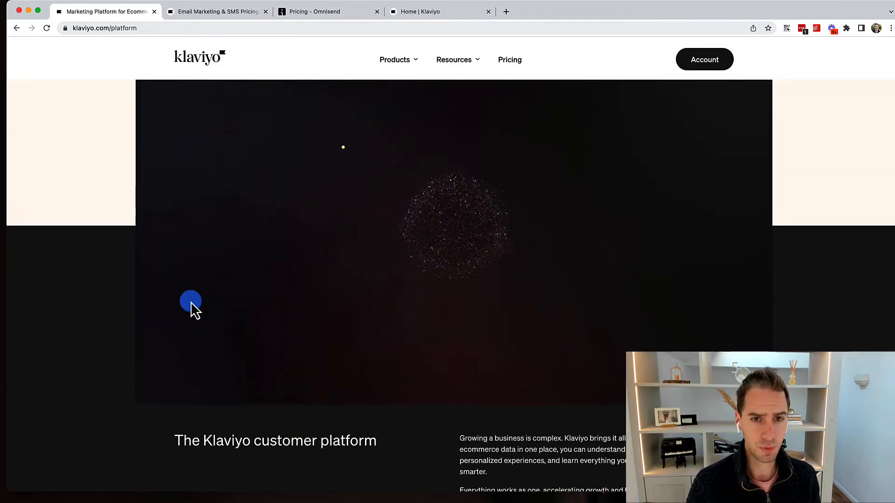
pyautogui.scroll(5, 191, 302)
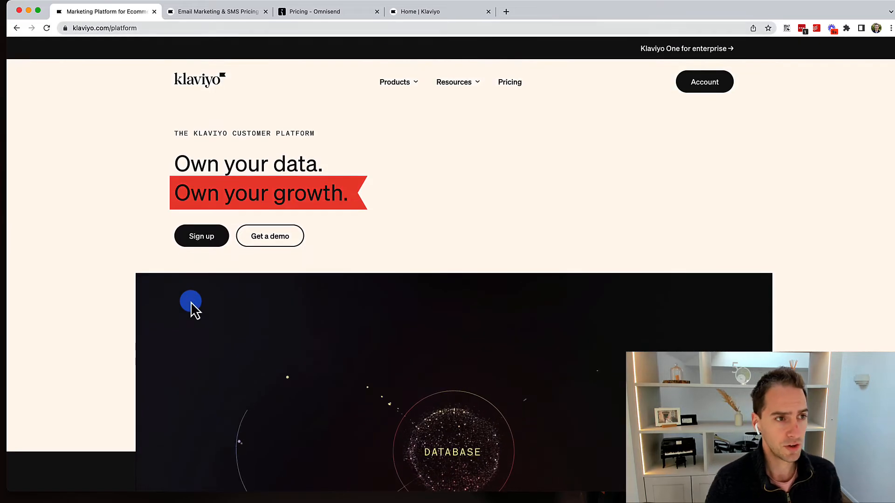
# Start the Klaviyo sign-up and enter the account e-mail address and password.
pyautogui.click(200, 237)
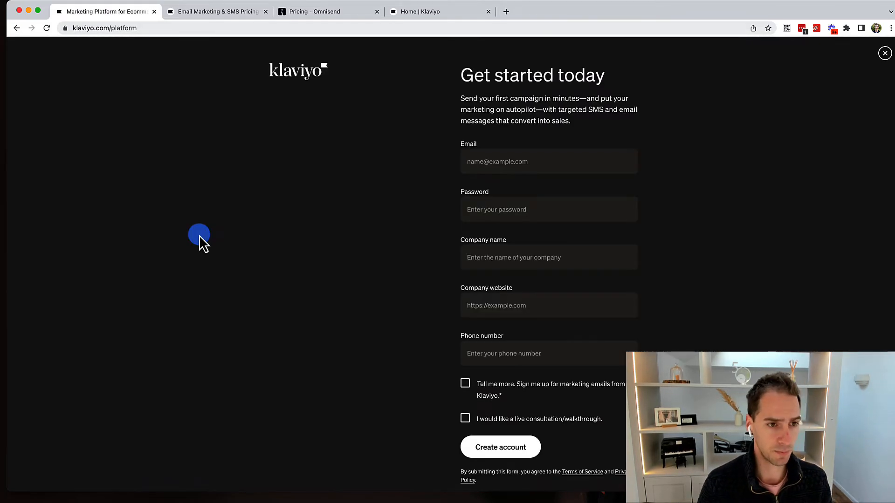
pyautogui.click(500, 166)
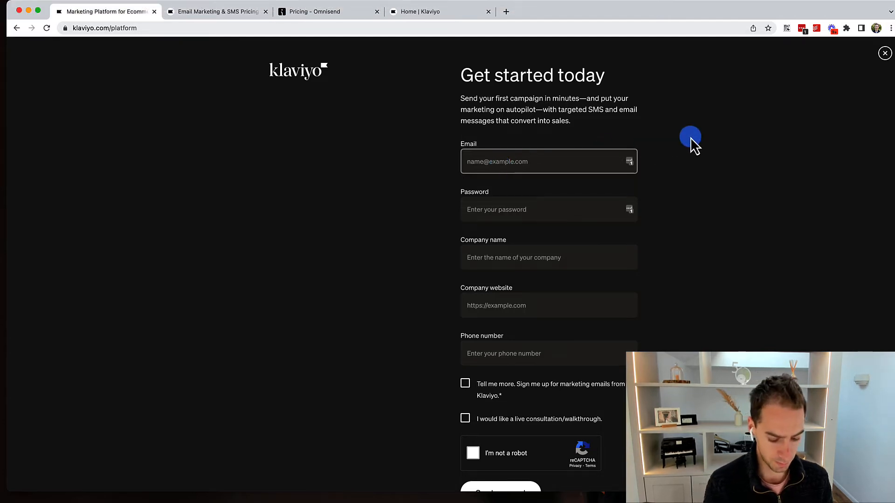
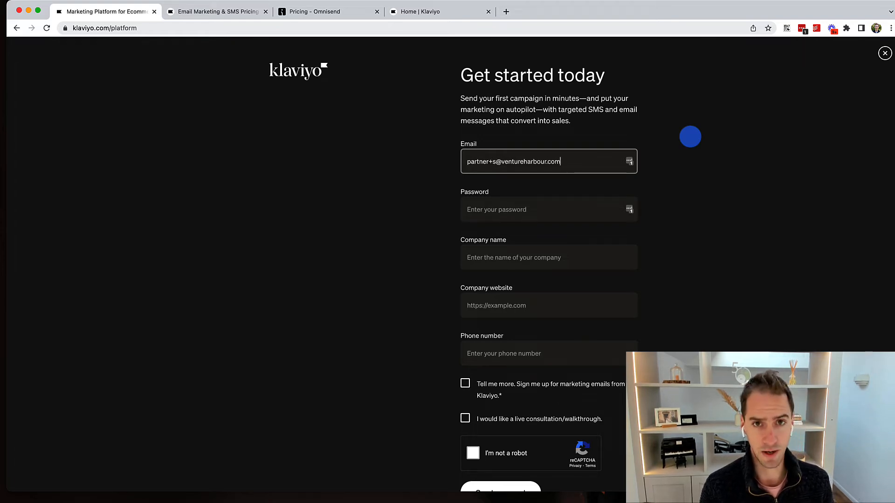
pyautogui.press('Tab')
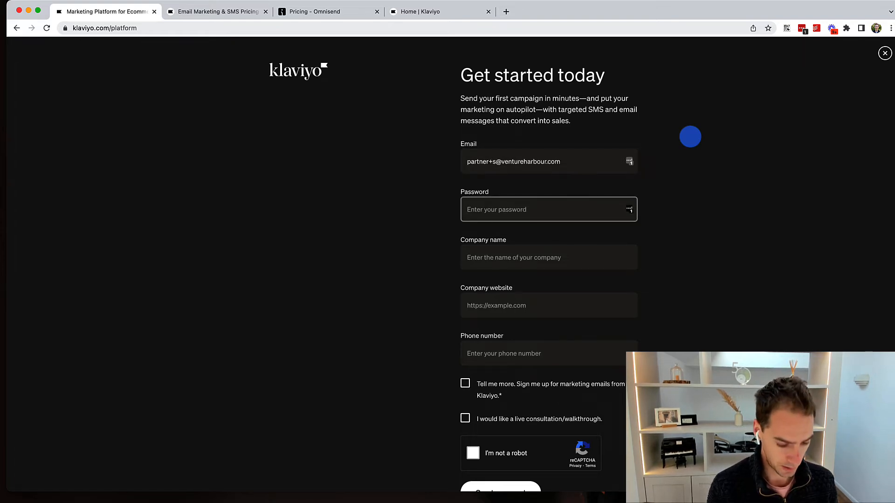
pyautogui.write('•')
# Enter company Venture Harbour, website ventureharbour.com and a phone number, then tick I'm not a robot.
pyautogui.press('Tab')
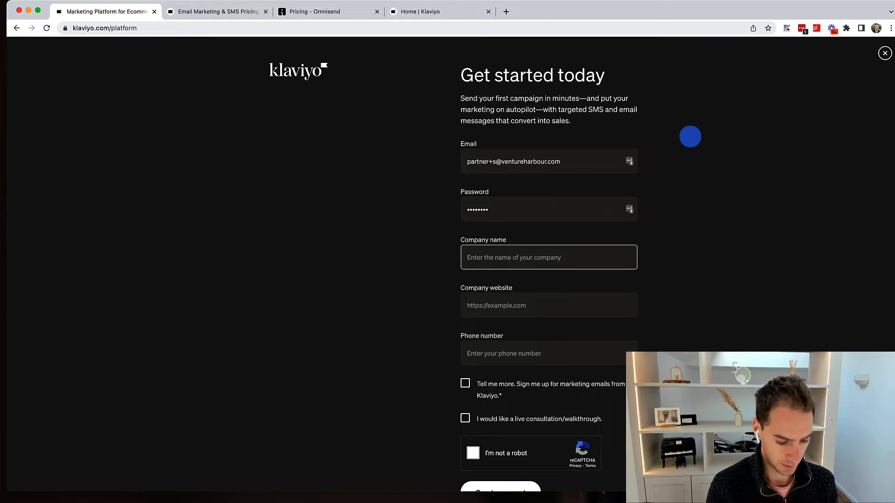
pyautogui.write('Venture Harbour')
pyautogui.press('Tab')
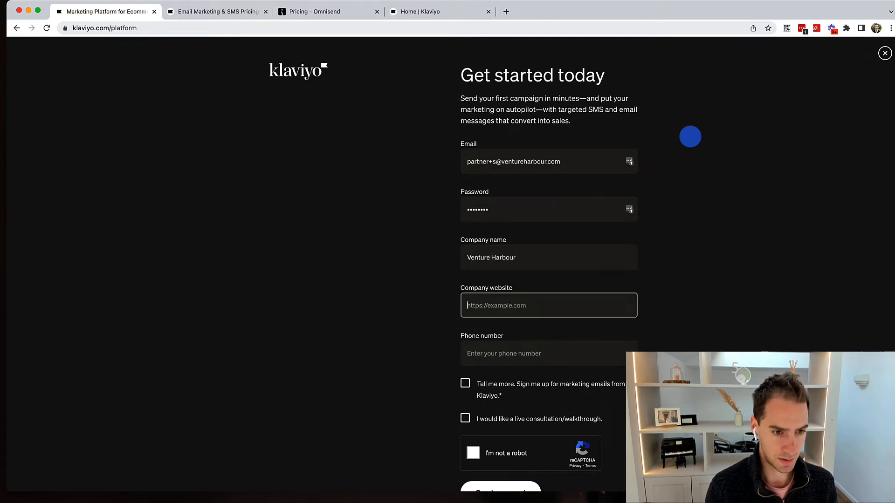
pyautogui.write('ventureharbour.com')
pyautogui.press('Tab')
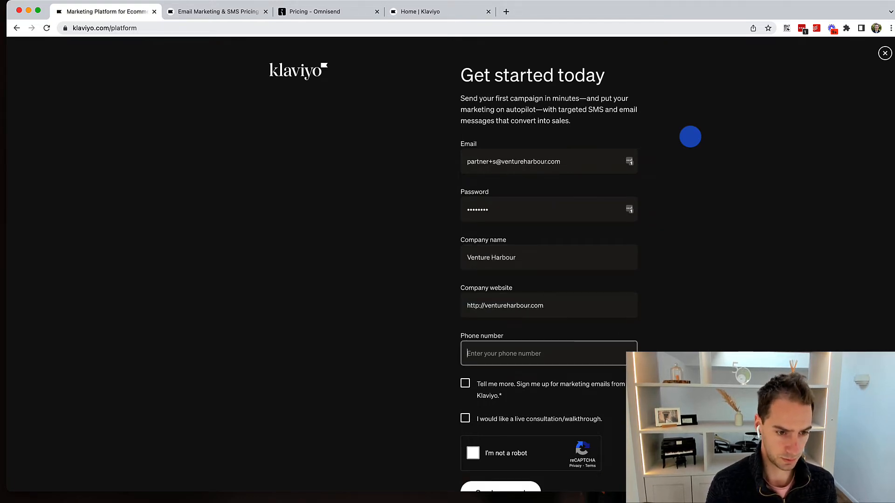
pyautogui.write('1234567890')
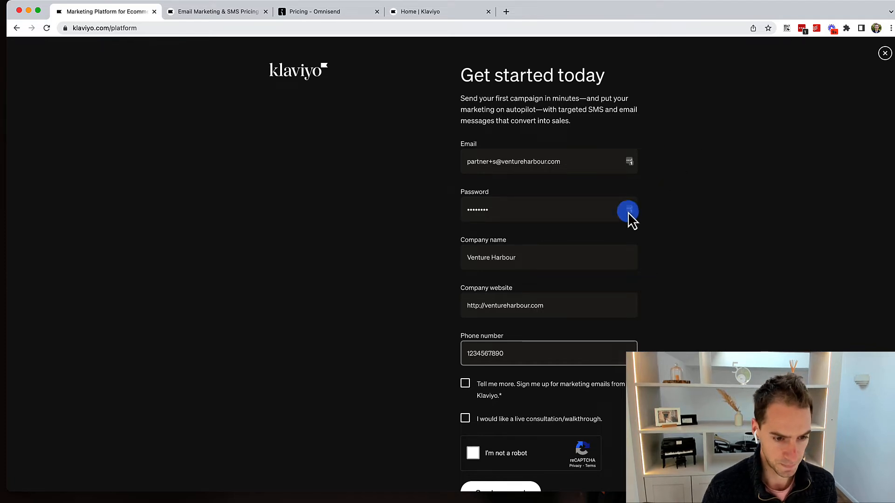
pyautogui.scroll(-3, 479, 395)
pyautogui.click(473, 357)
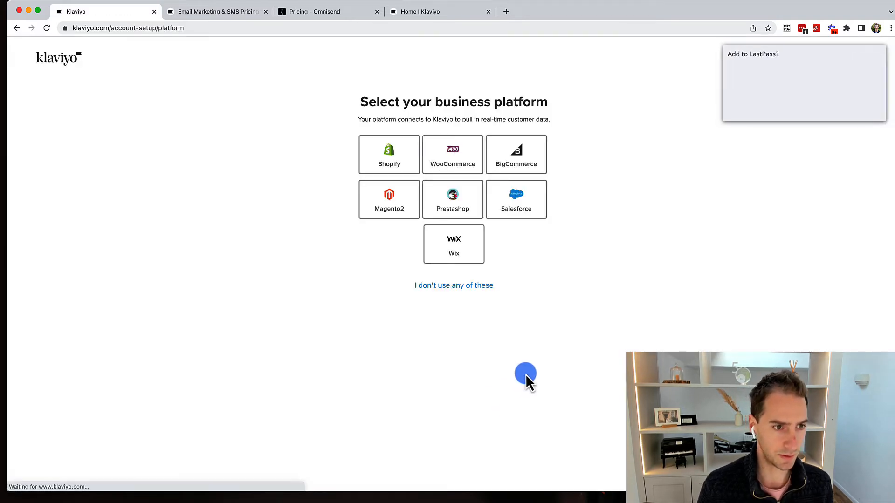
# Choose Shopify as the platform, skip store connection for now, and pick a contact range.
pyautogui.click(822, 109)
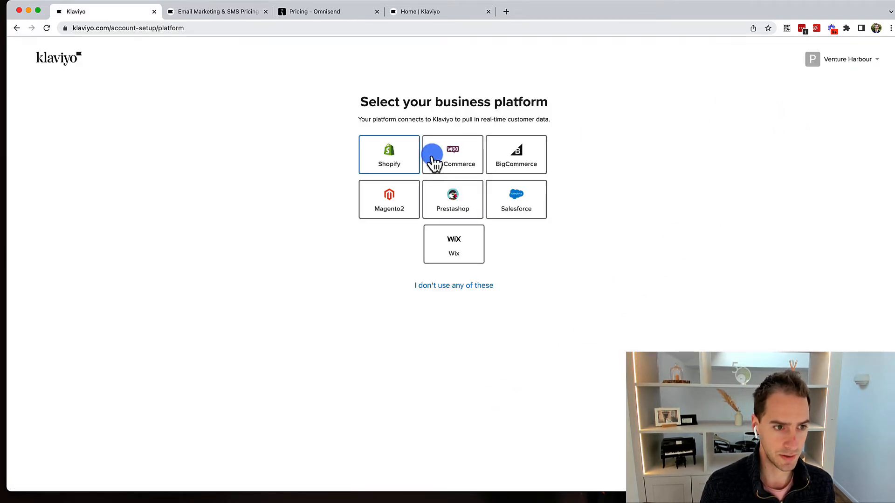
pyautogui.click(393, 163)
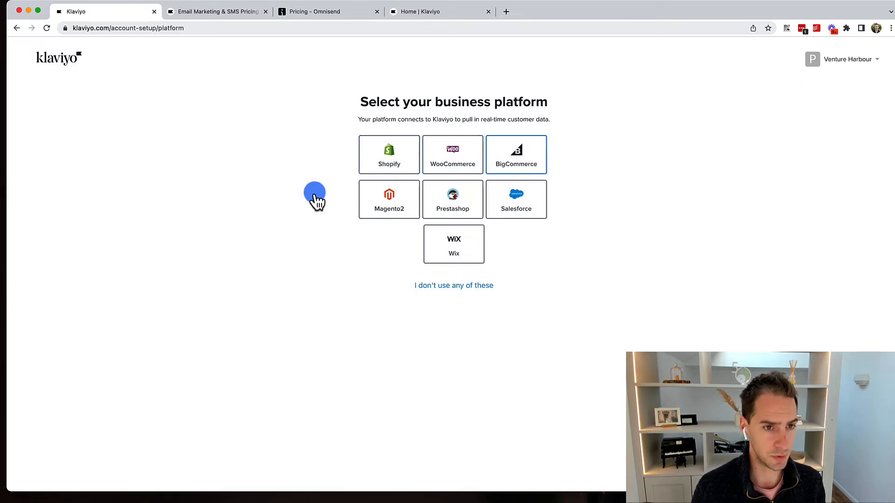
pyautogui.click(396, 165)
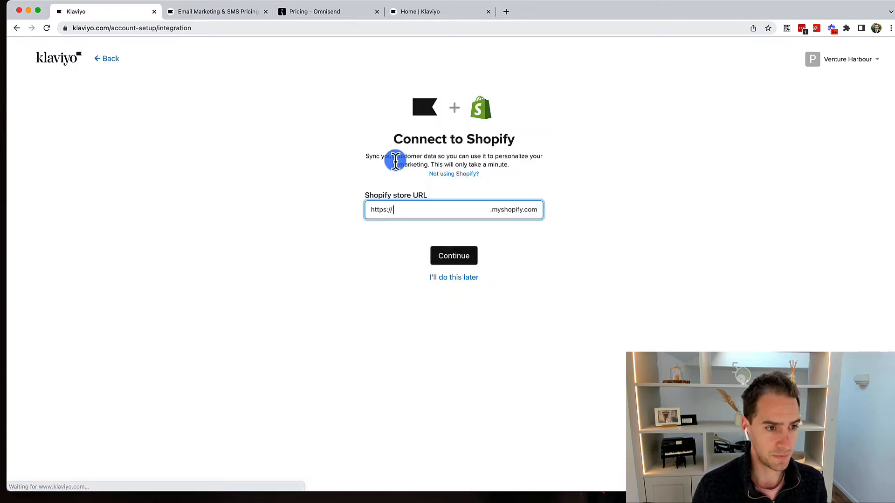
pyautogui.click(455, 279)
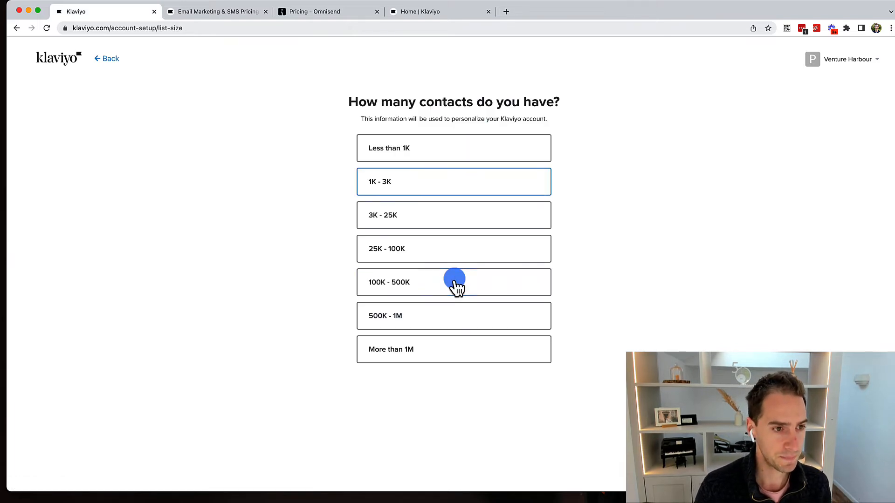
pyautogui.click(396, 217)
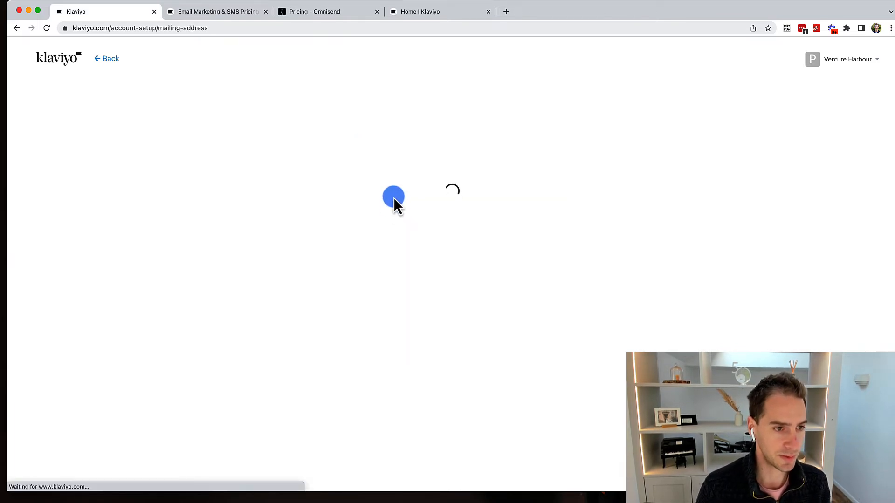
# Fill the business address fields with placeholder test values and submit the address.
pyautogui.write('test')
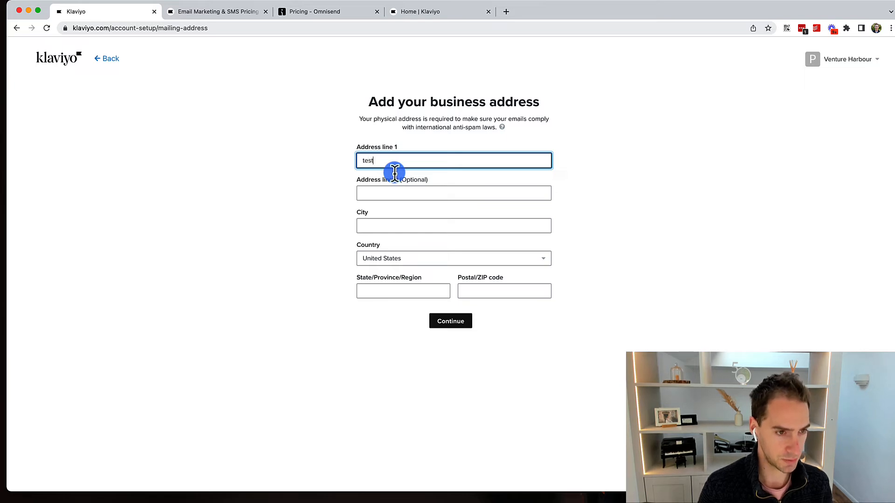
pyautogui.click(419, 192)
pyautogui.write('t')
pyautogui.click(397, 226)
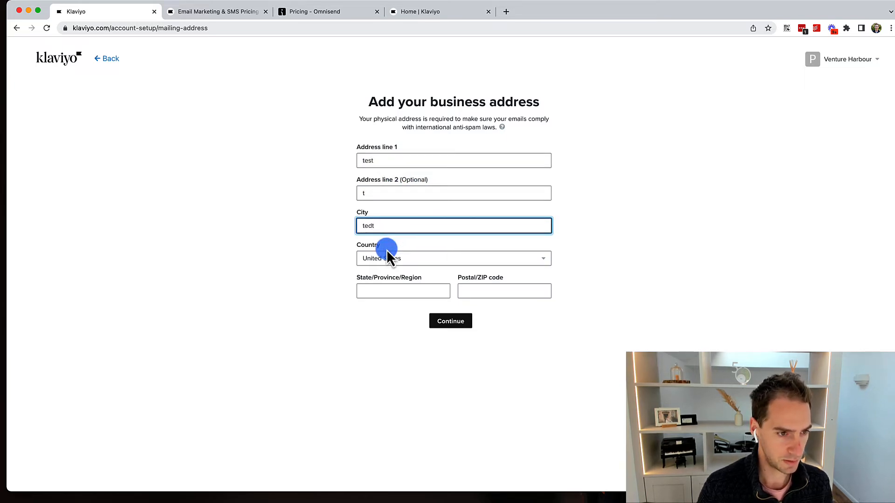
pyautogui.write('test')
pyautogui.click(375, 290)
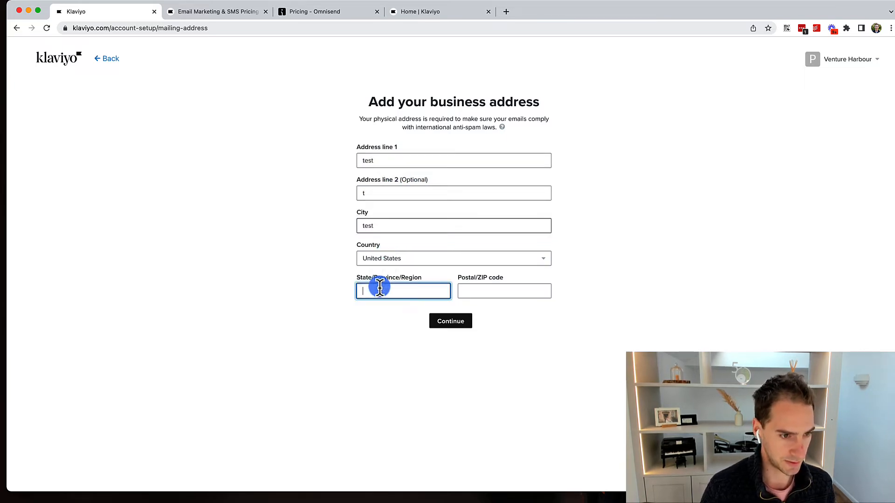
pyautogui.write('test')
pyautogui.click(470, 291)
pyautogui.write('tye')
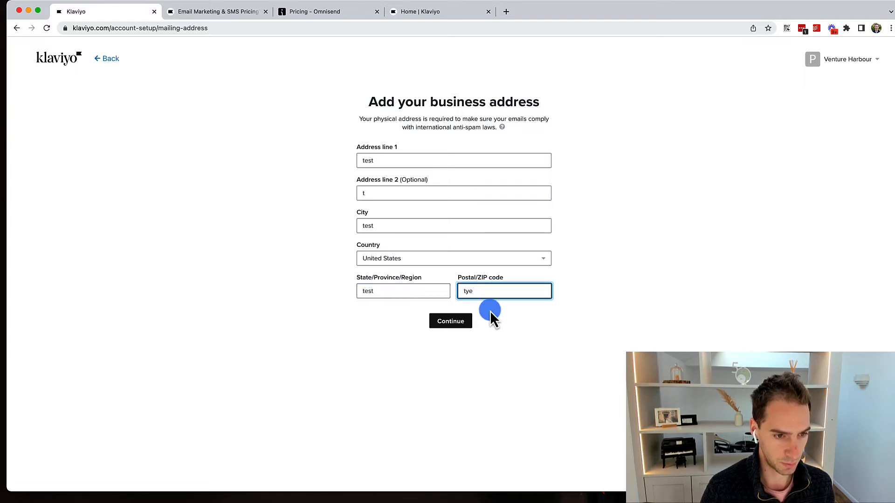
pyautogui.press('BackSpace')
pyautogui.press('BackSpace')
pyautogui.write('st')
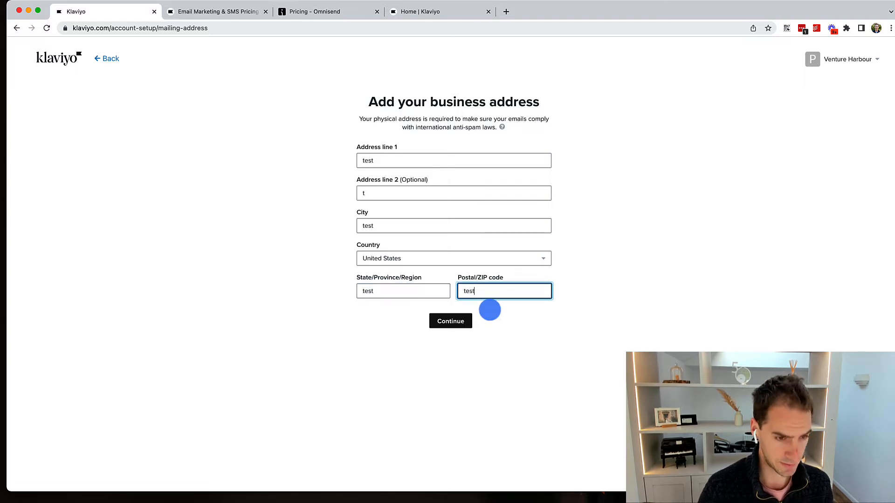
pyautogui.click(450, 322)
# Submit the sender details, choose Earn more revenue as the goal, and select Email and SMS.
pyautogui.click(406, 203)
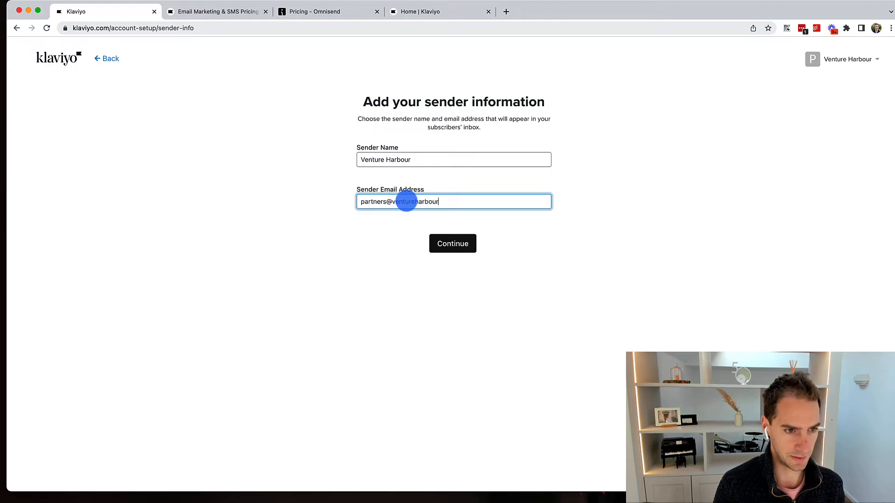
pyautogui.click(451, 243)
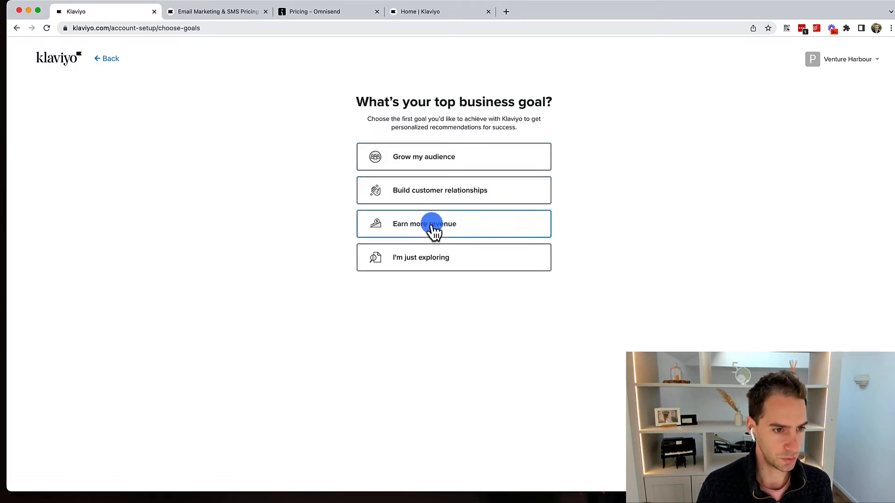
pyautogui.click(433, 226)
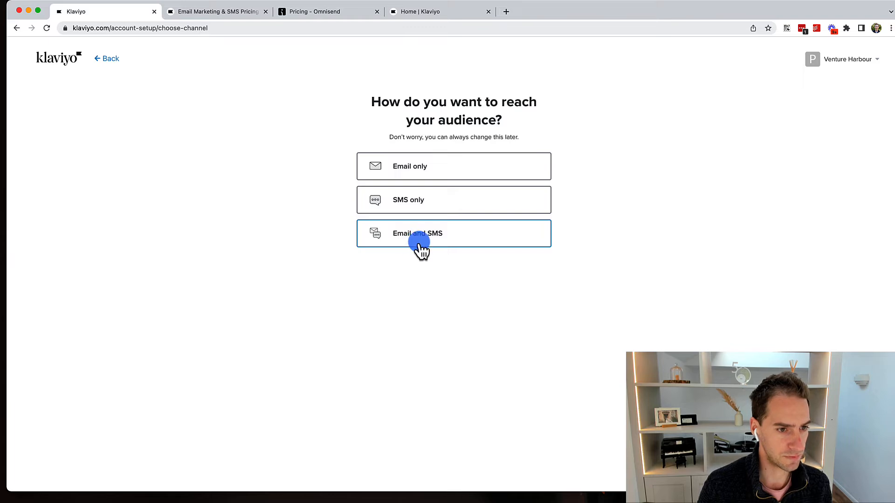
pyautogui.click(417, 243)
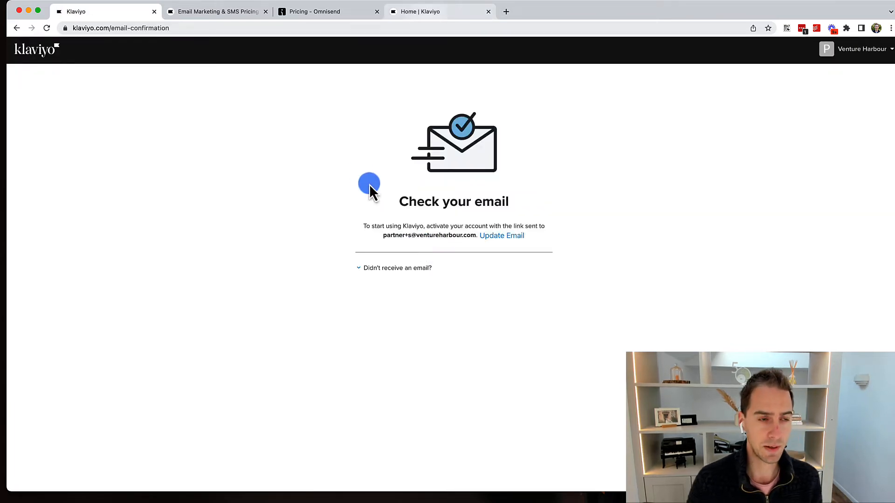
# Switch between the Klaviyo pricing, Omnisend pricing and dashboard tabs, ending on Klaviyo pricing.
pyautogui.click(223, 12)
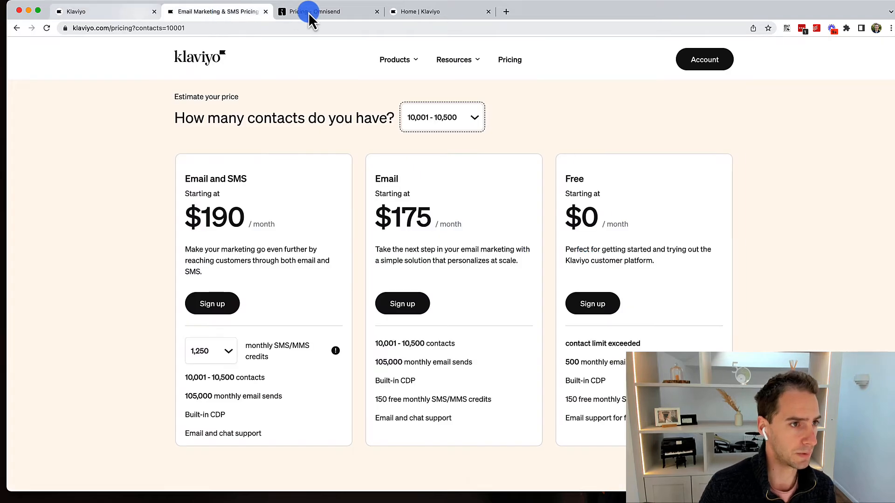
pyautogui.click(337, 12)
pyautogui.click(408, 16)
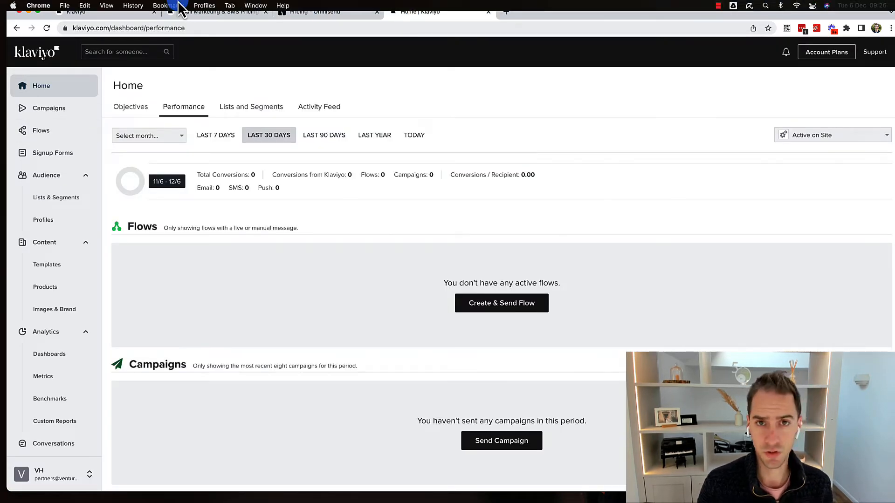
pyautogui.click(209, 16)
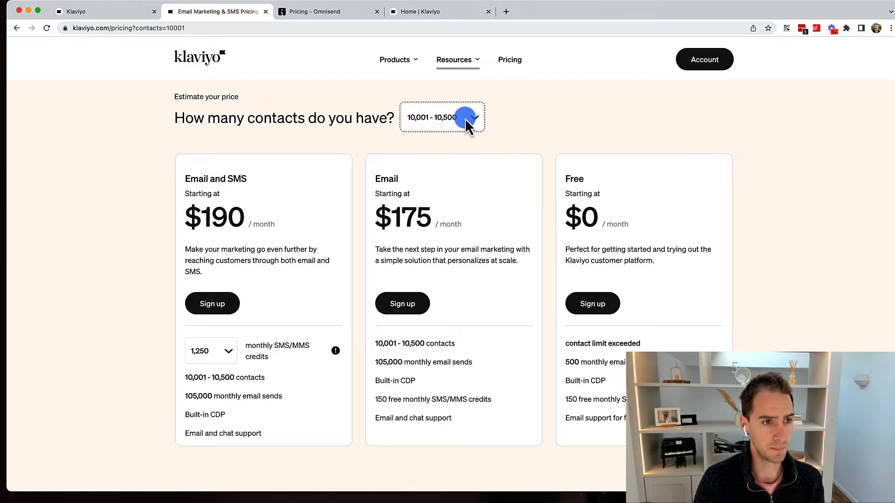
# Try contact ranges 1,501-2,500, 0-250, 251-500 and 1,001-1,500 in Klaviyo's pricing estimate.
pyautogui.click(421, 117)
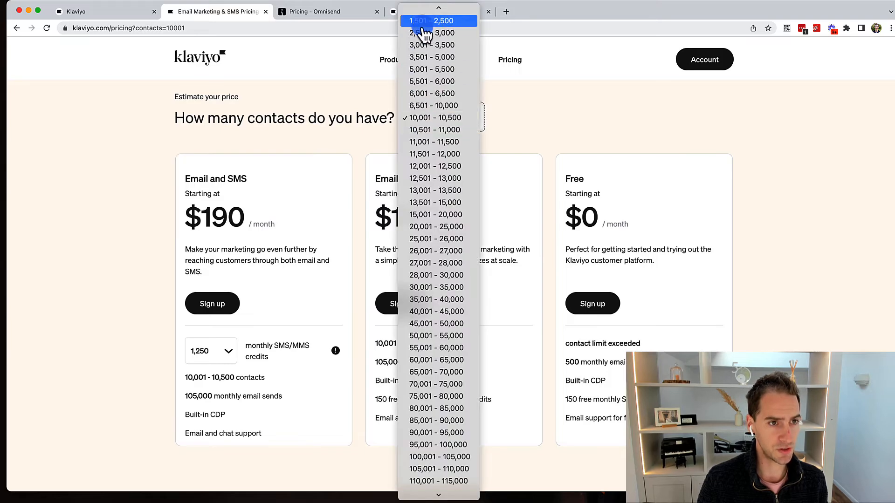
pyautogui.click(422, 23)
pyautogui.click(422, 119)
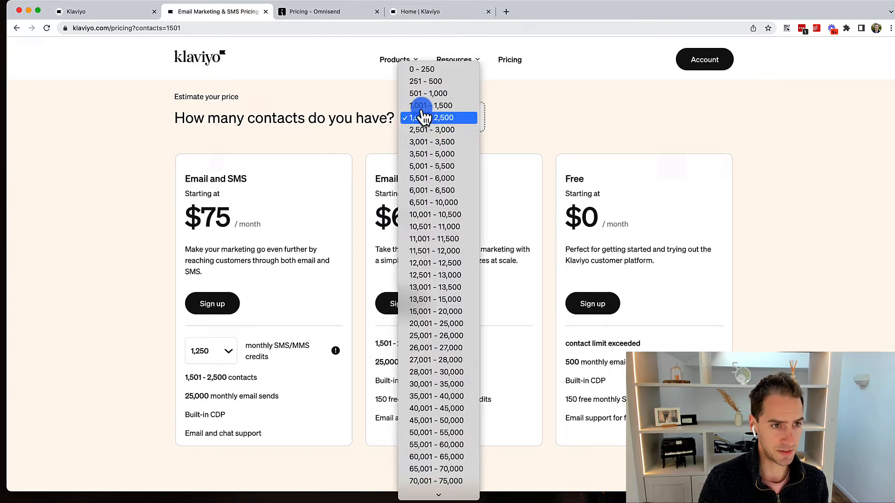
pyautogui.click(423, 70)
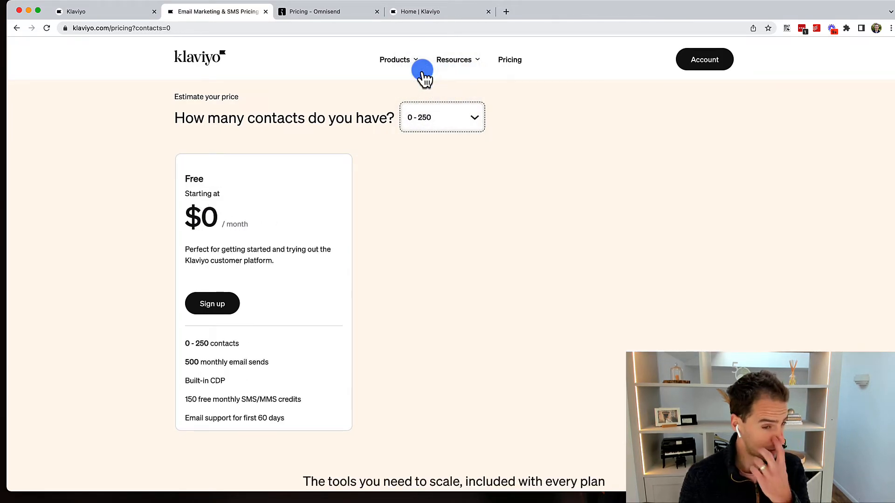
pyautogui.click(461, 119)
pyautogui.click(450, 135)
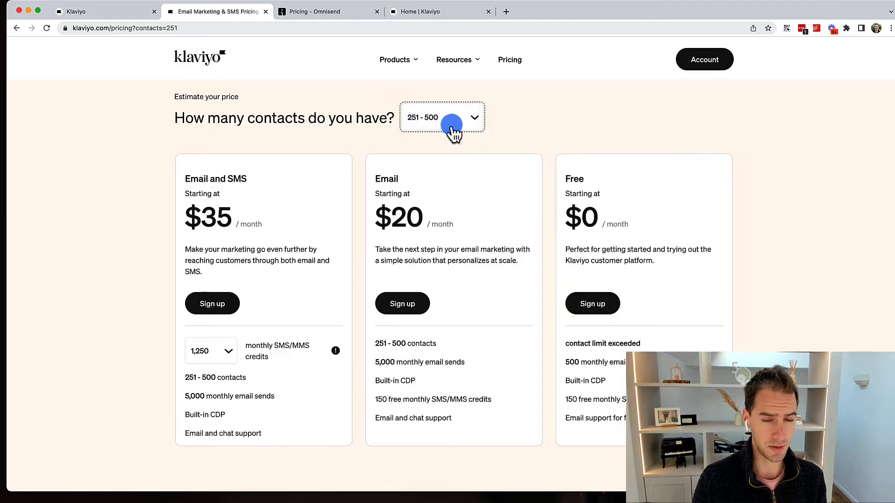
pyautogui.click(453, 132)
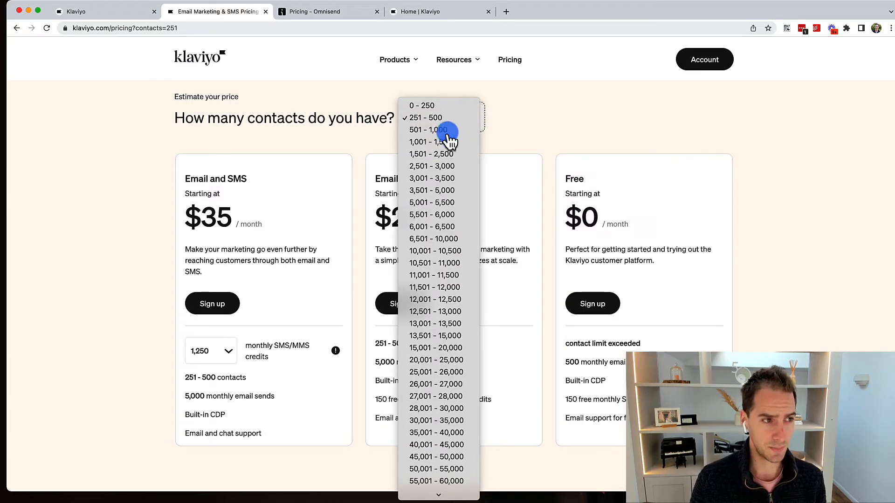
pyautogui.click(447, 139)
pyautogui.click(449, 130)
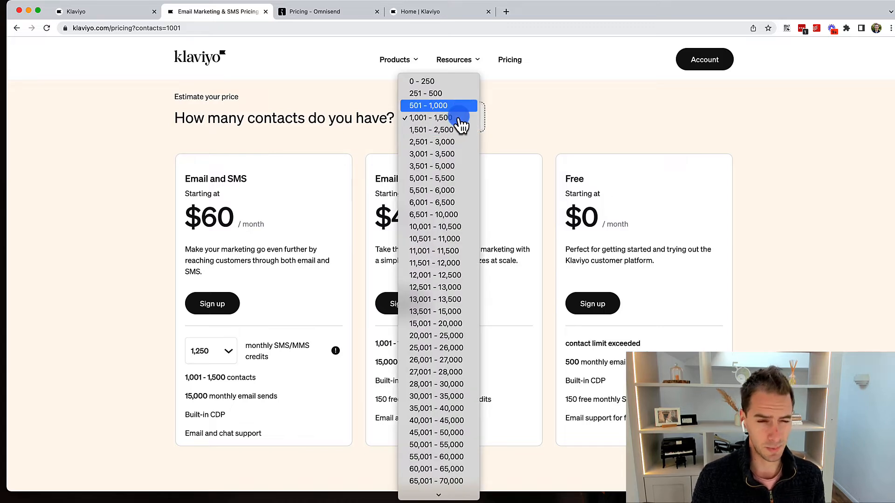
pyautogui.click(539, 111)
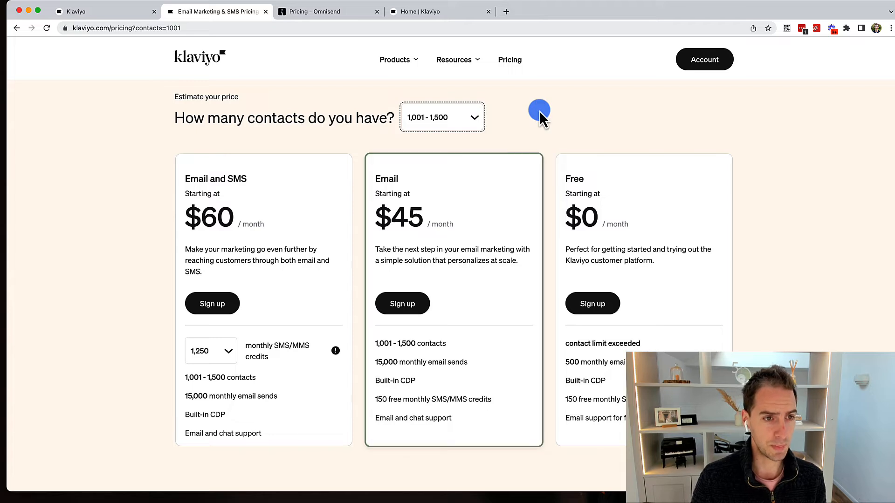
# Try higher ranges 50,001-55,000 and 110,001-115,000, then settle on 10,001-10,500 and view Omnisend pricing.
pyautogui.click(464, 118)
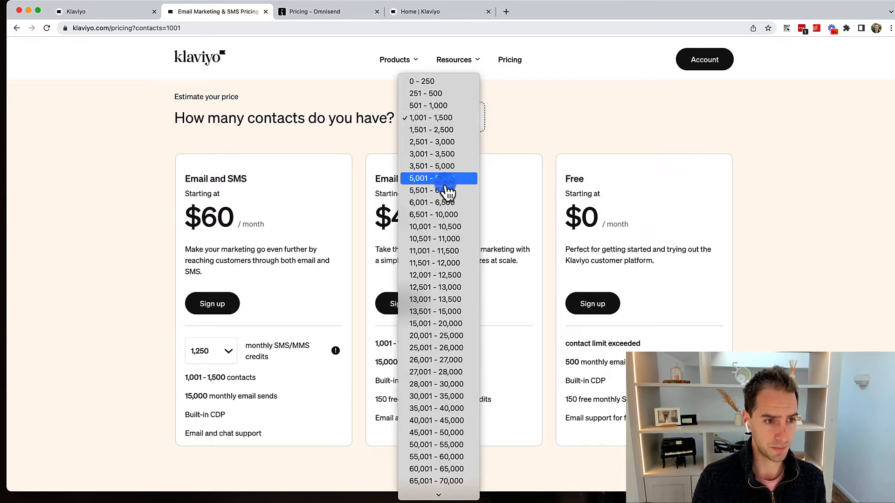
pyautogui.click(433, 227)
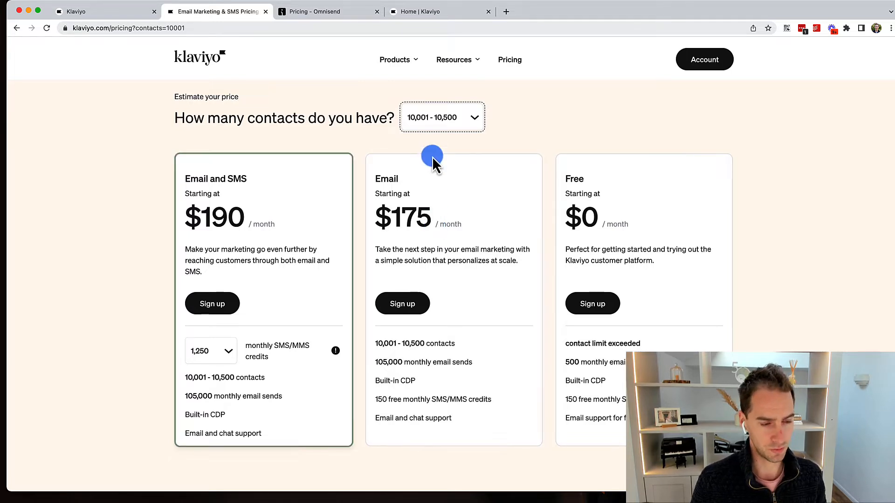
pyautogui.click(428, 117)
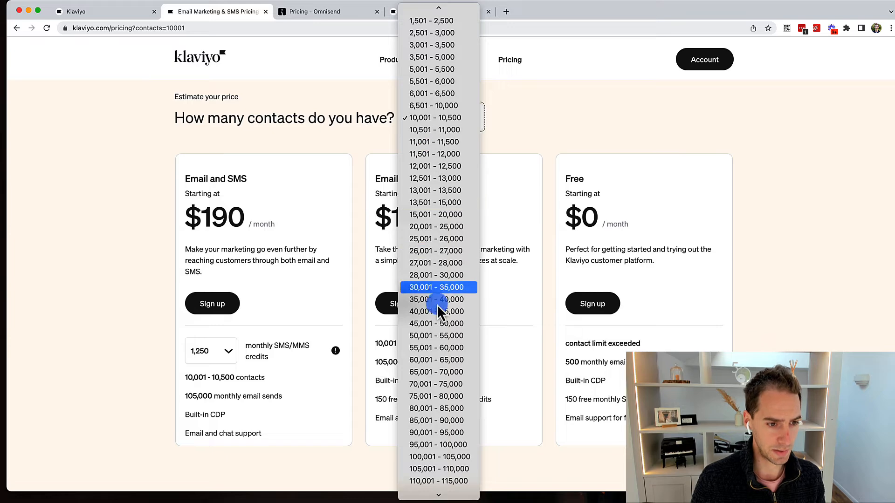
pyautogui.click(439, 338)
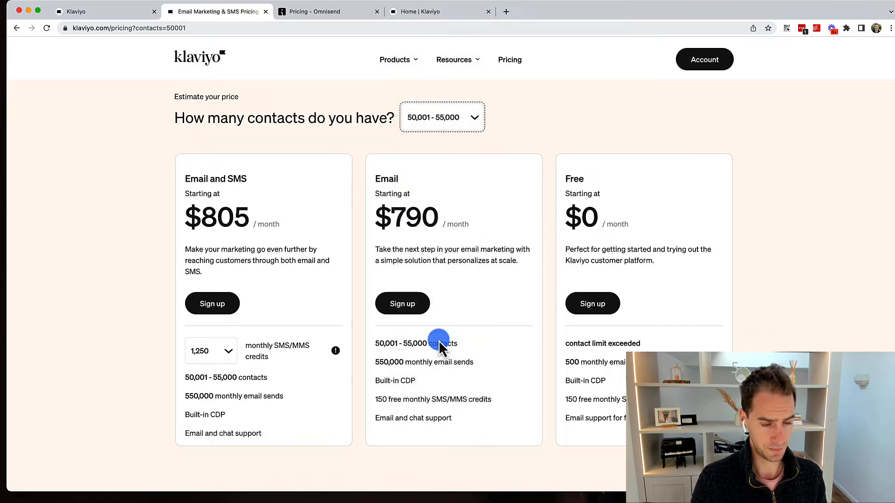
pyautogui.click(441, 115)
pyautogui.click(439, 264)
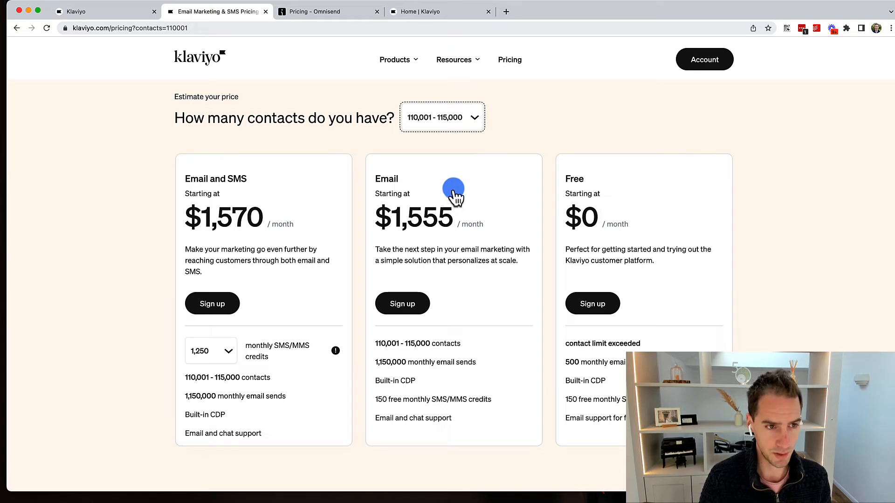
pyautogui.click(435, 112)
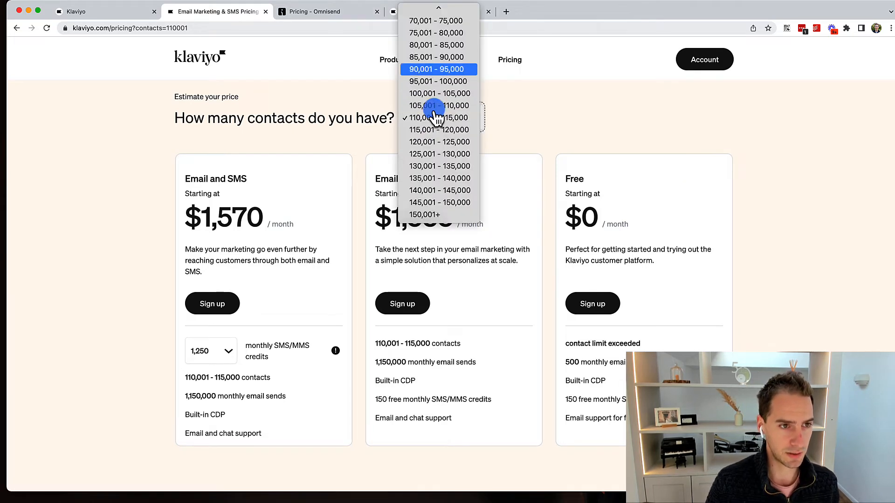
pyautogui.scroll(6, 431, 100)
pyautogui.click(434, 32)
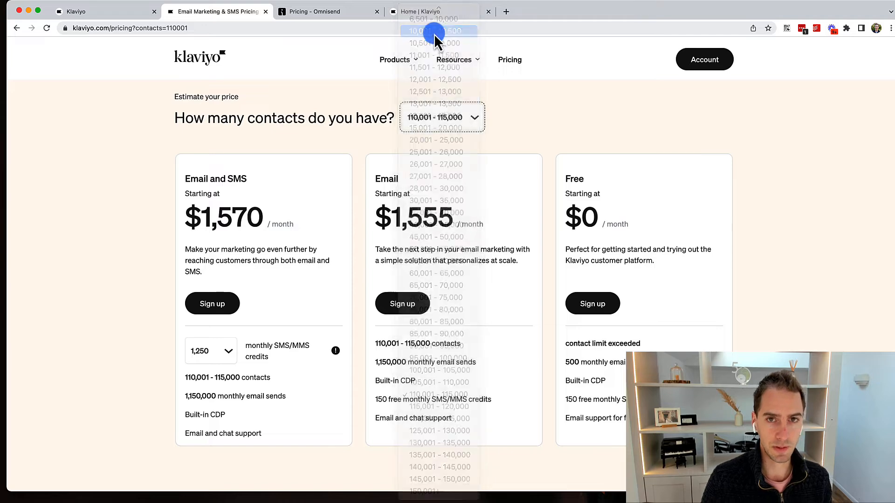
pyautogui.click(331, 18)
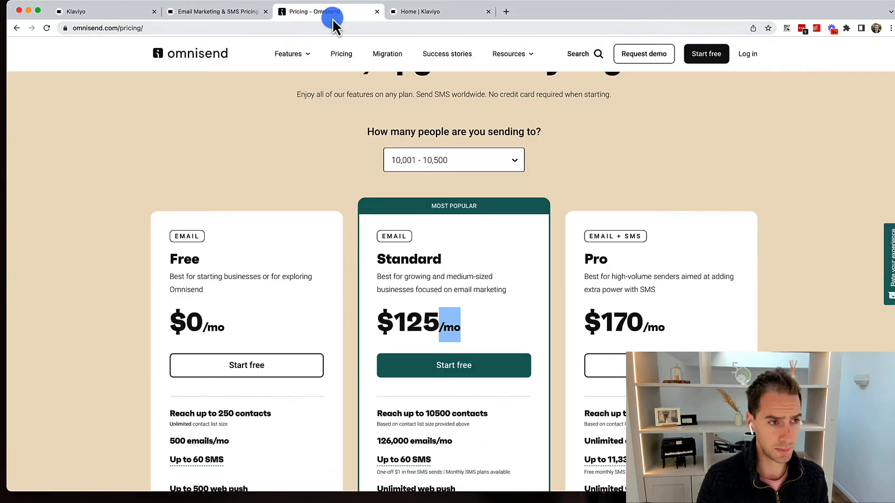
# Set Omnisend's audience size to 50,001 - 55,000 people.
pyautogui.scroll(3, 544, 102)
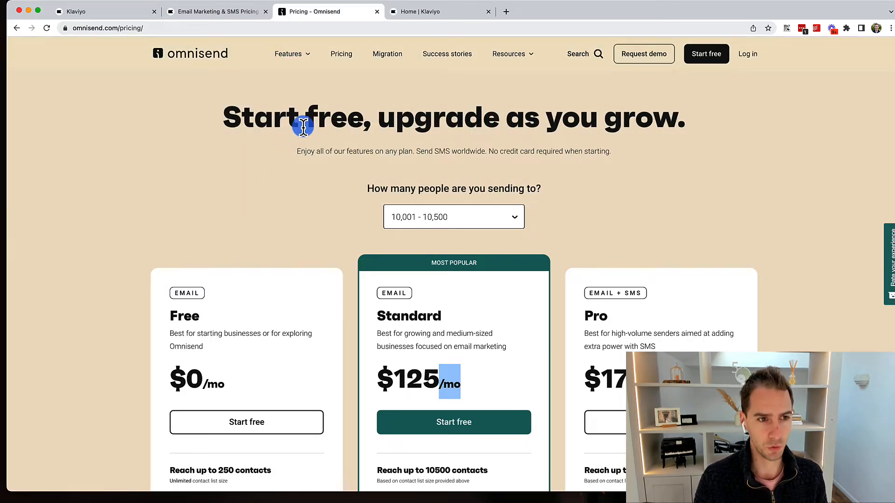
pyautogui.scroll(-3, 303, 127)
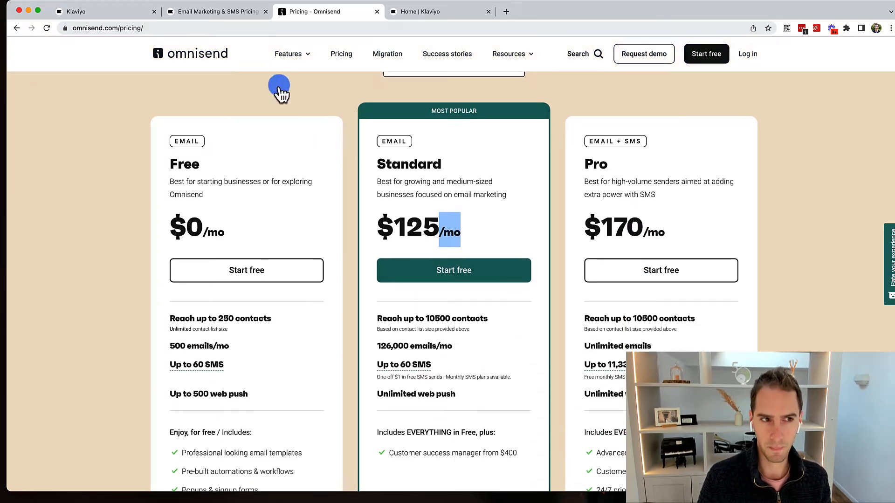
pyautogui.click(238, 16)
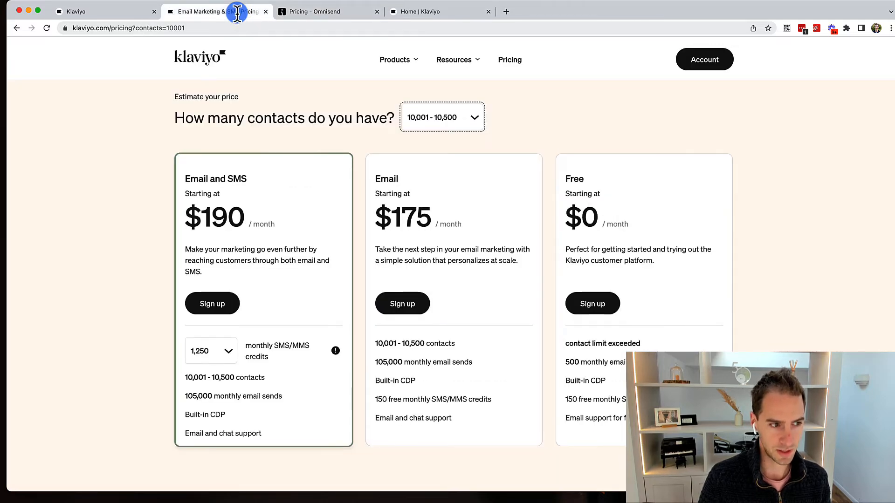
pyautogui.click(296, 20)
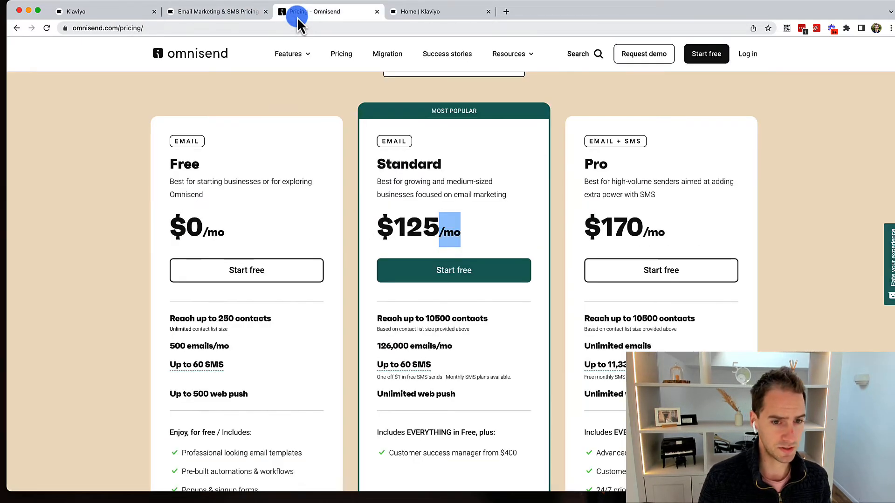
pyautogui.scroll(2, 375, 92)
pyautogui.click(450, 163)
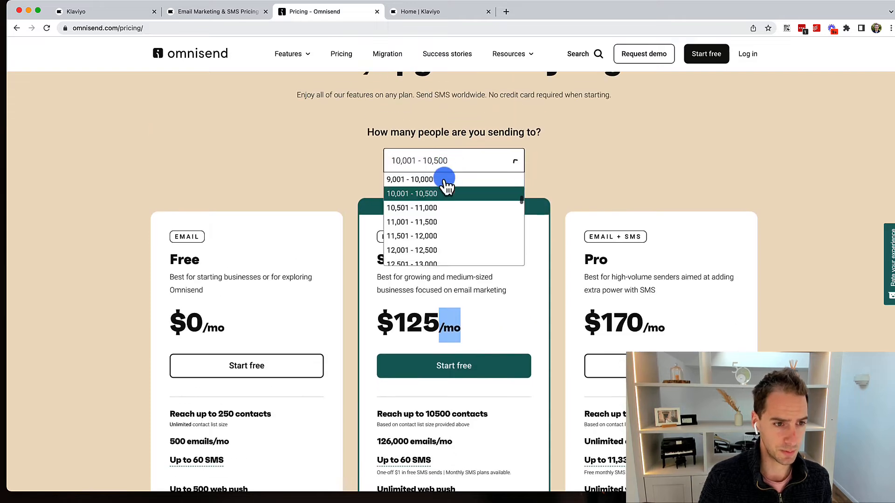
pyautogui.scroll(-12, 431, 227)
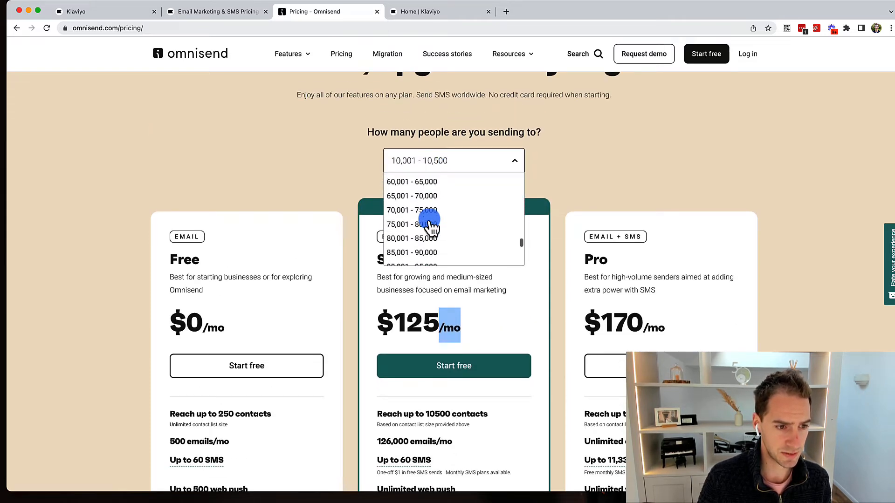
pyautogui.scroll(3, 432, 227)
pyautogui.click(409, 204)
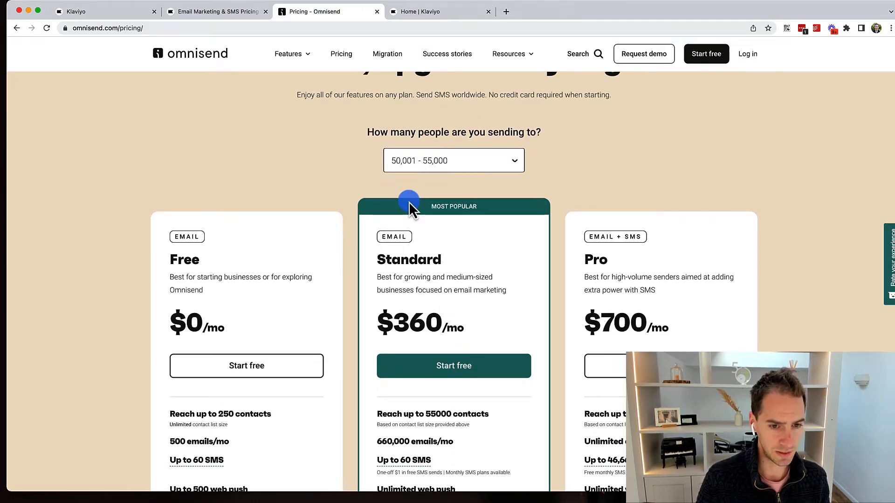
# Set Klaviyo's contact range to 50,001 - 55,000 as well.
pyautogui.click(225, 22)
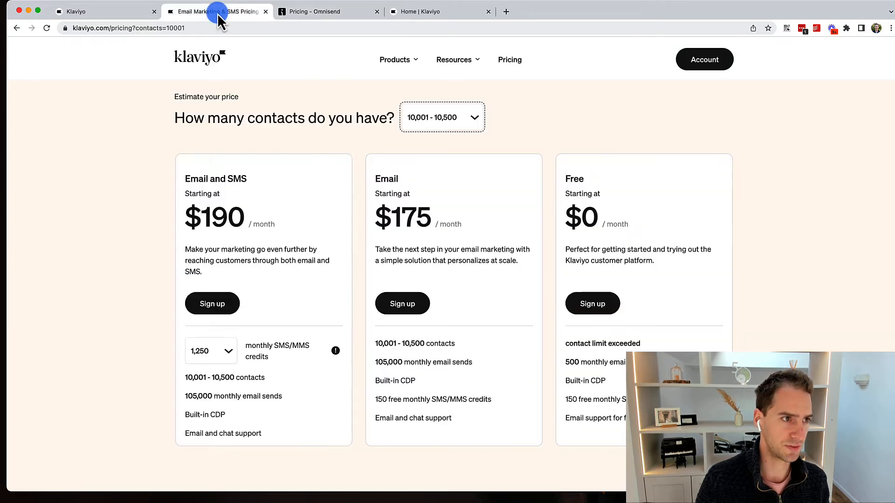
pyautogui.click(438, 117)
pyautogui.scroll(-3, 438, 159)
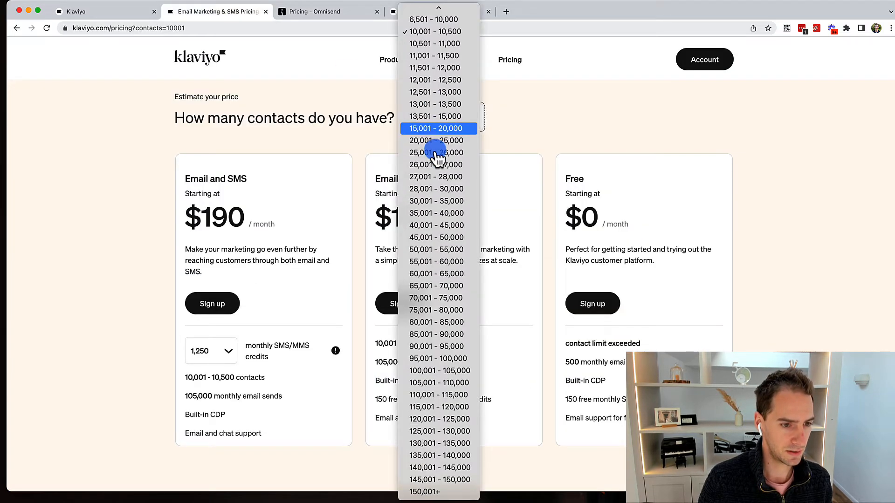
pyautogui.click(438, 261)
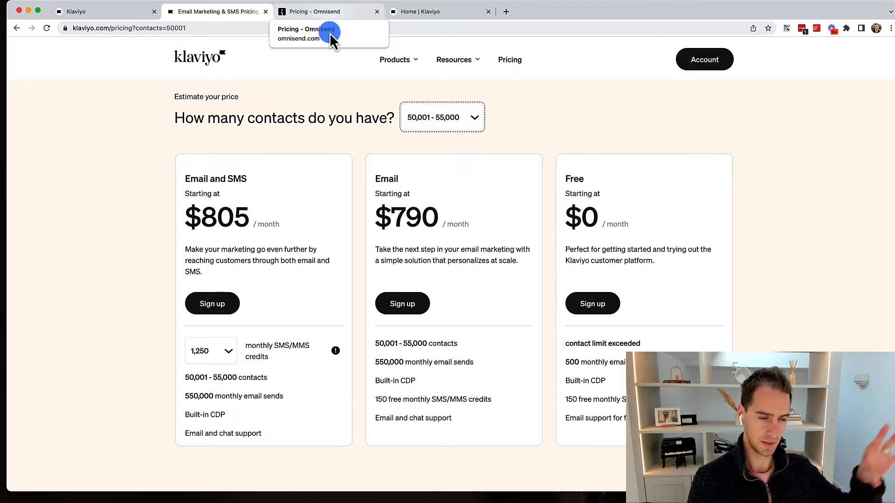
# Compare Omnisend's Pro $700 price with Klaviyo's Email $790, then close the Omnisend tab.
pyautogui.click(332, 19)
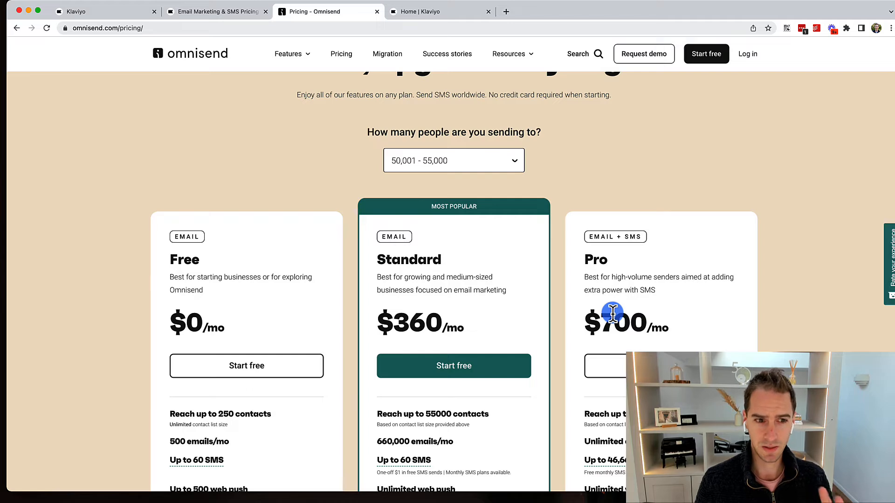
pyautogui.moveTo(598, 314); pyautogui.dragTo(642, 316)
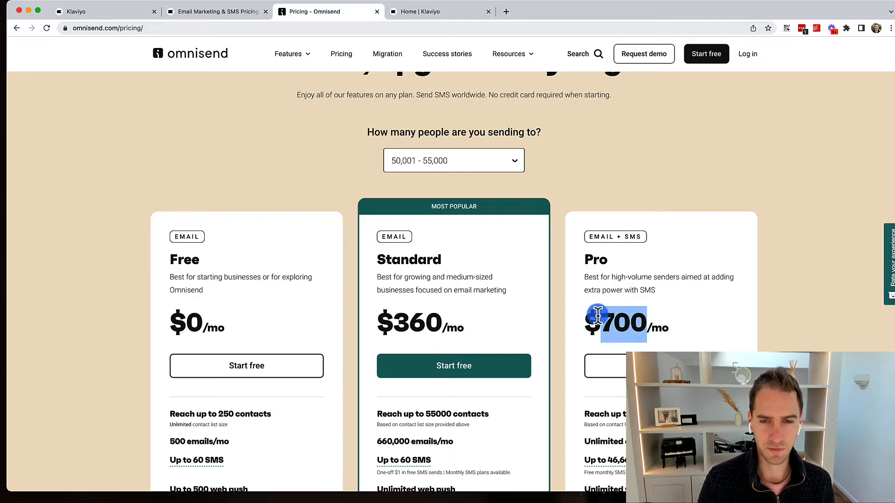
pyautogui.click(643, 319)
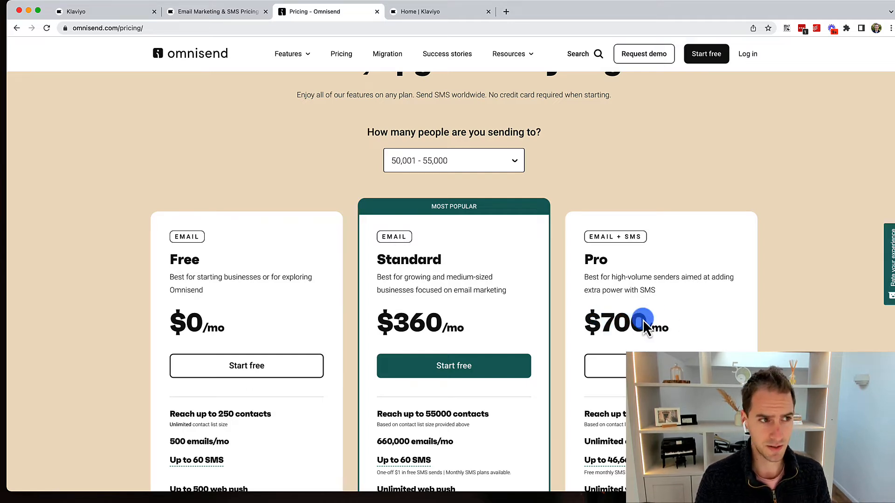
pyautogui.click(228, 17)
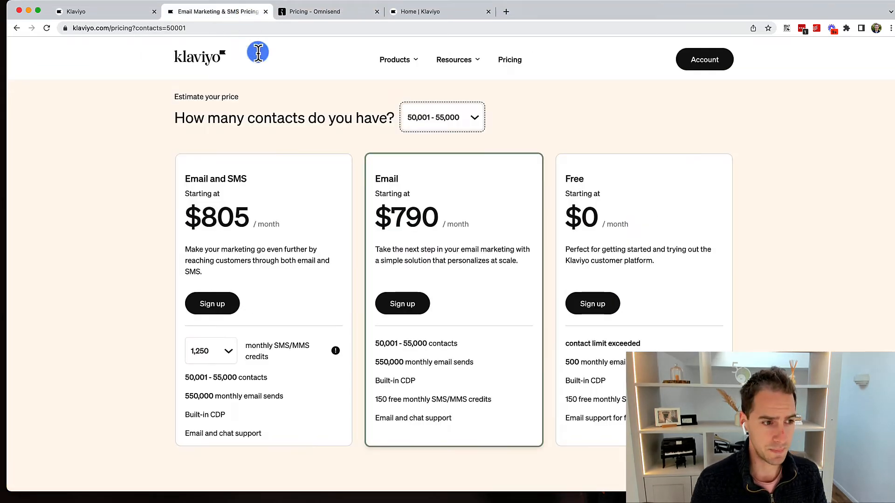
pyautogui.moveTo(405, 218); pyautogui.dragTo(414, 219)
pyautogui.click(416, 218)
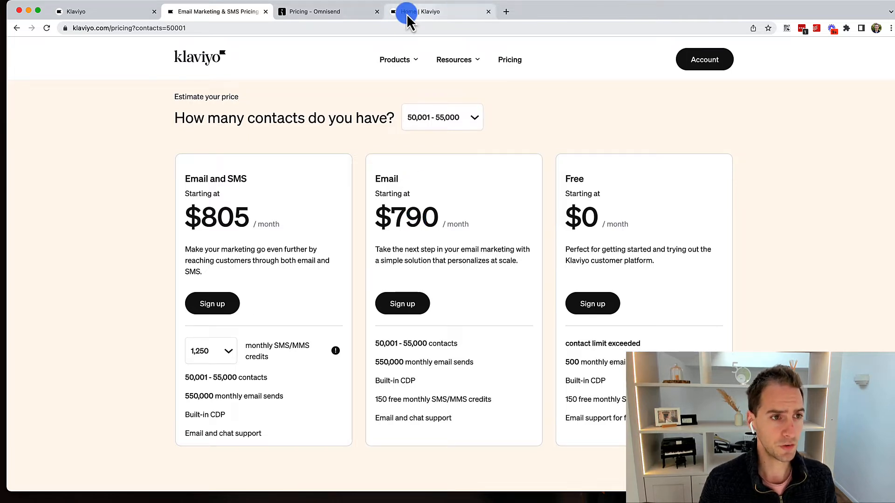
pyautogui.click(377, 11)
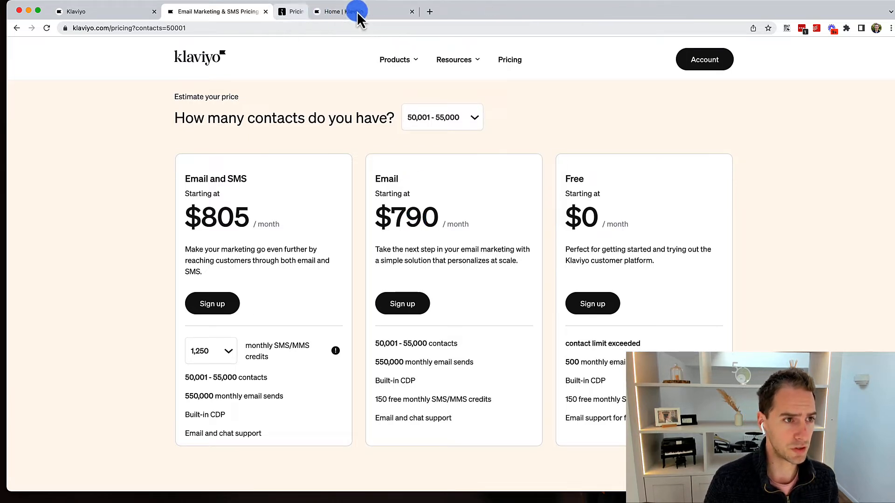
# From the Klaviyo home dashboard, open Audience > Lists & Segments.
pyautogui.click(320, 12)
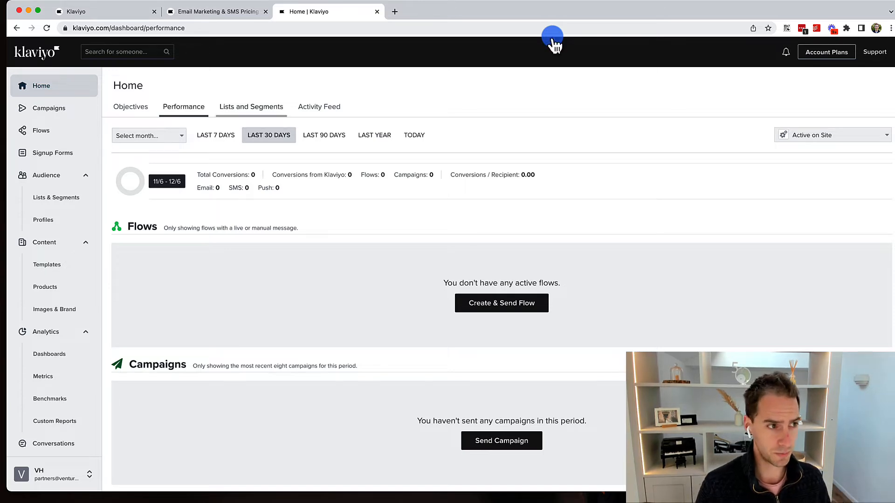
pyautogui.scroll(-1, 541, 42)
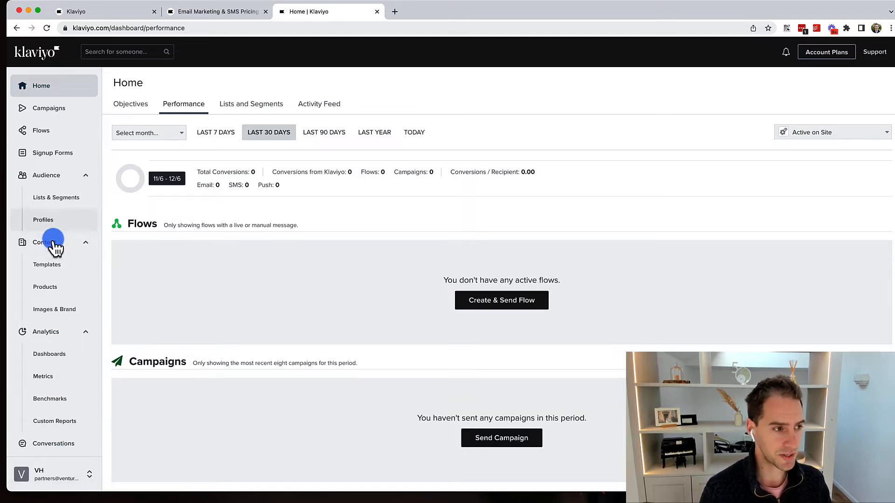
pyautogui.click(49, 203)
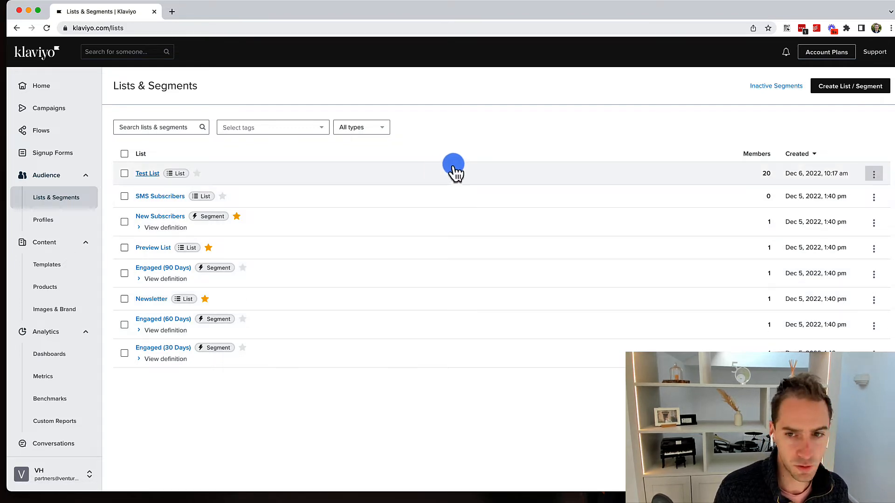
# Create a new plain list named 'Test'.
pyautogui.click(857, 89)
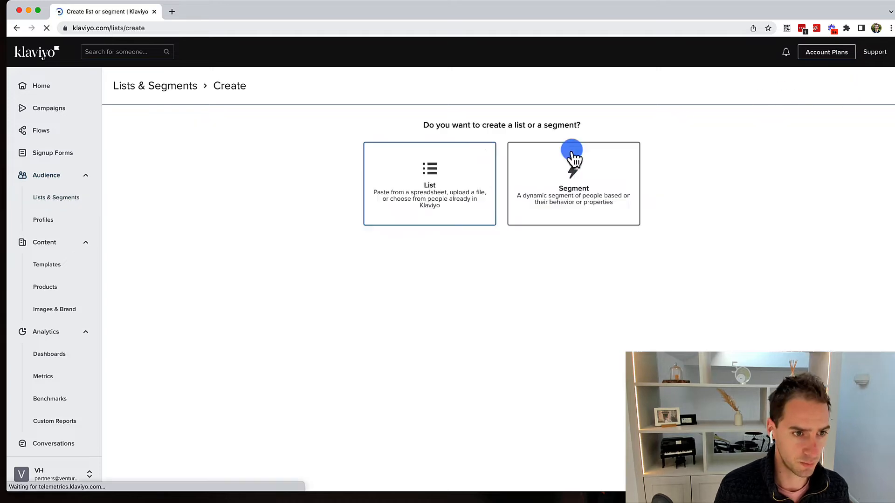
pyautogui.click(429, 189)
pyautogui.click(418, 148)
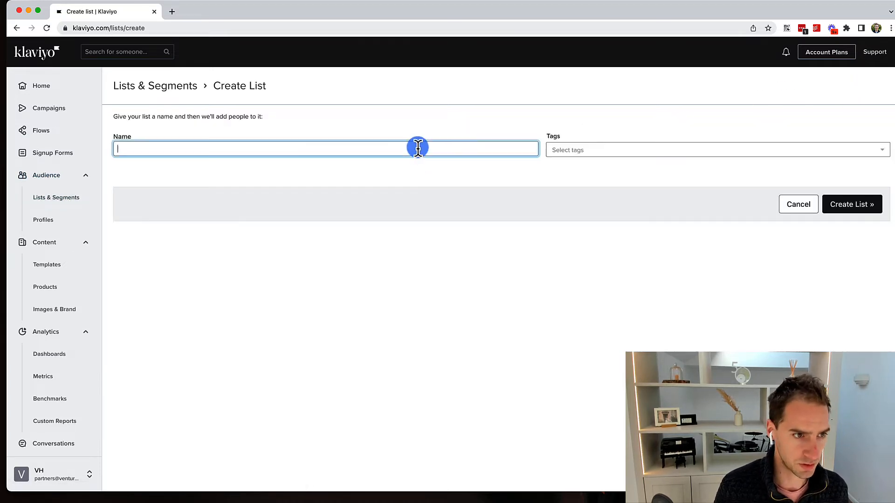
pyautogui.write('Test')
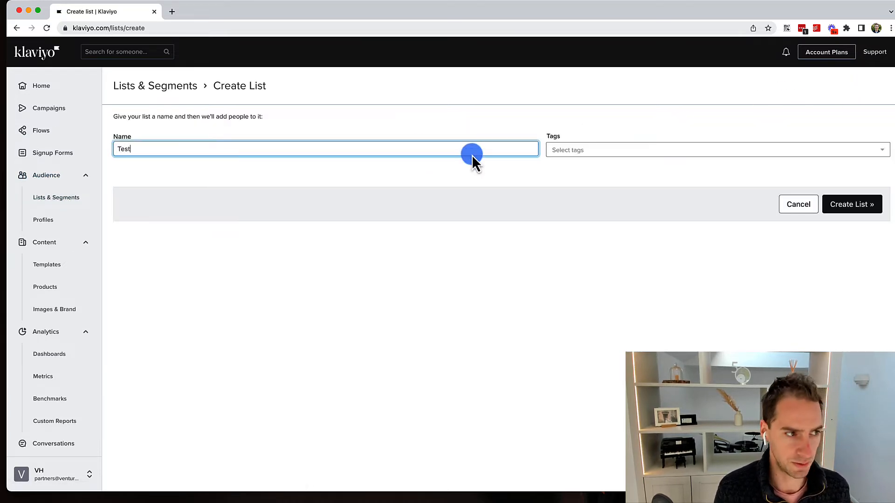
pyautogui.click(863, 205)
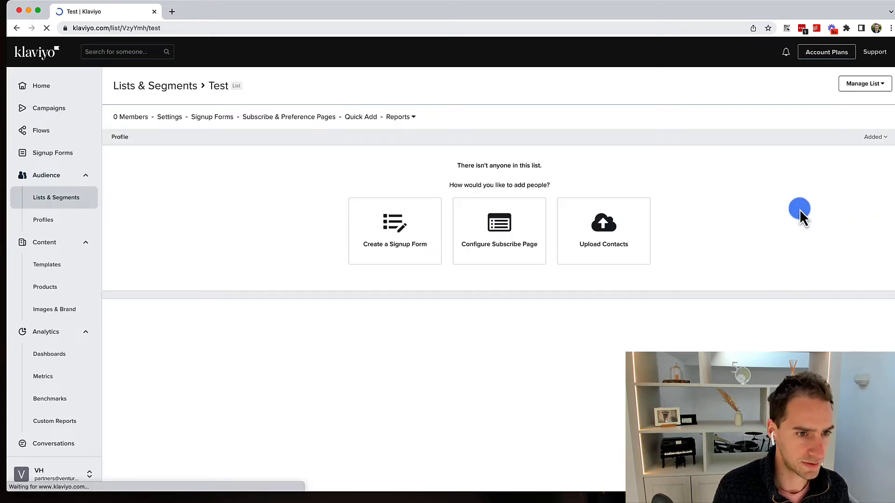
# Upload the test contacts CSV file from the computer into the Test list.
pyautogui.click(643, 225)
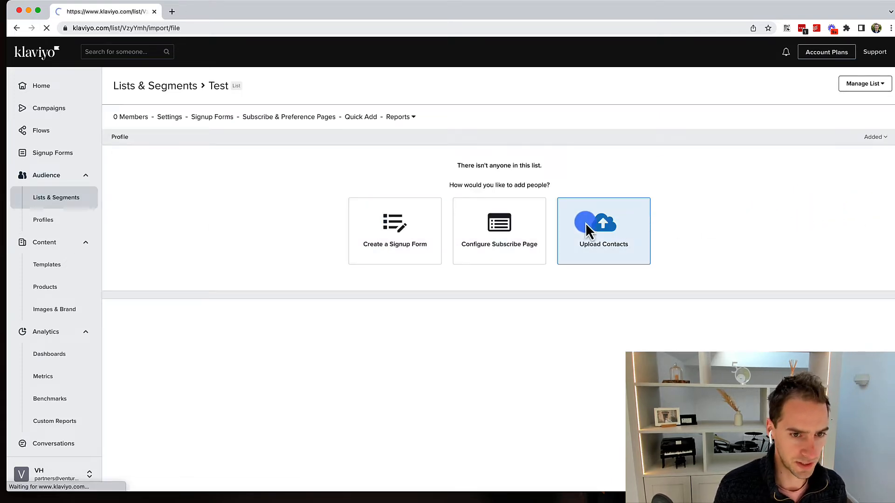
pyautogui.click(359, 233)
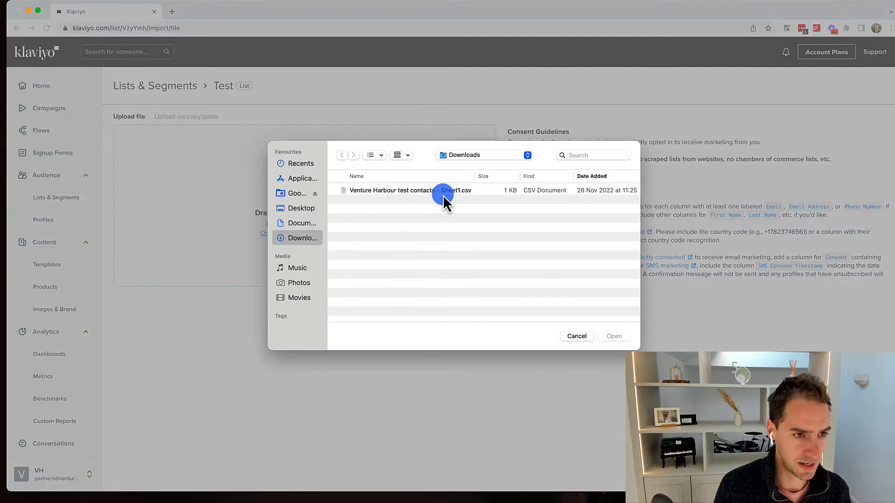
pyautogui.click(442, 193)
pyautogui.doubleClick(443, 193)
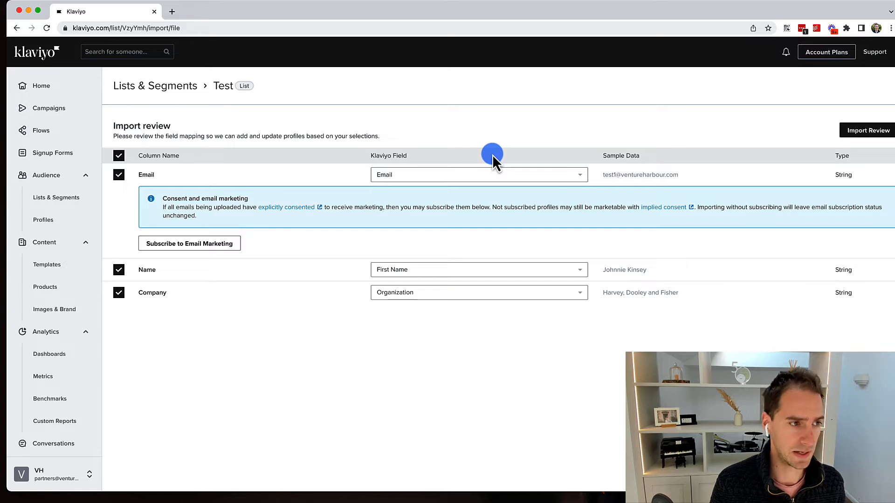
pyautogui.click(57, 184)
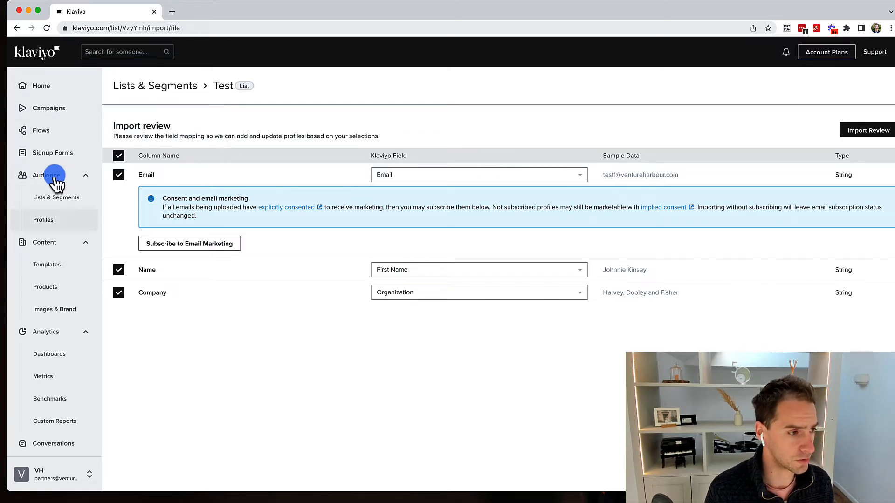
# Open a contact's profile from Profiles, browse its Show metrics options, then return to the profile list.
pyautogui.click(49, 219)
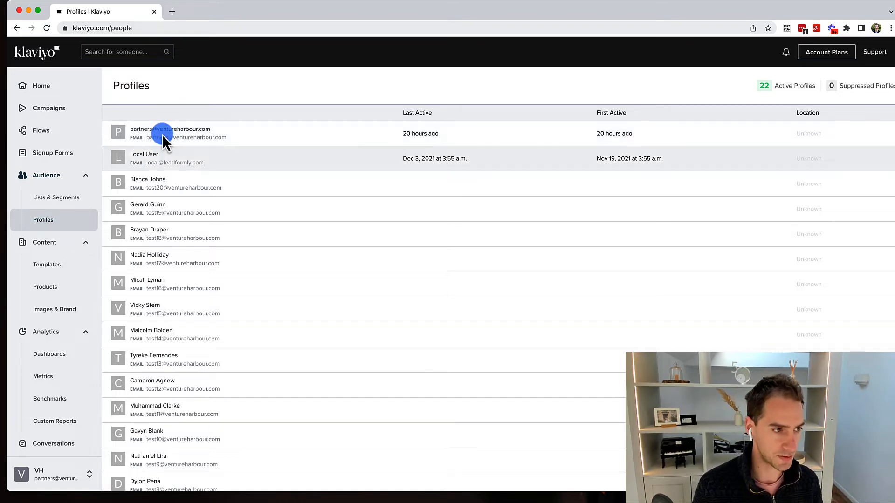
pyautogui.click(151, 184)
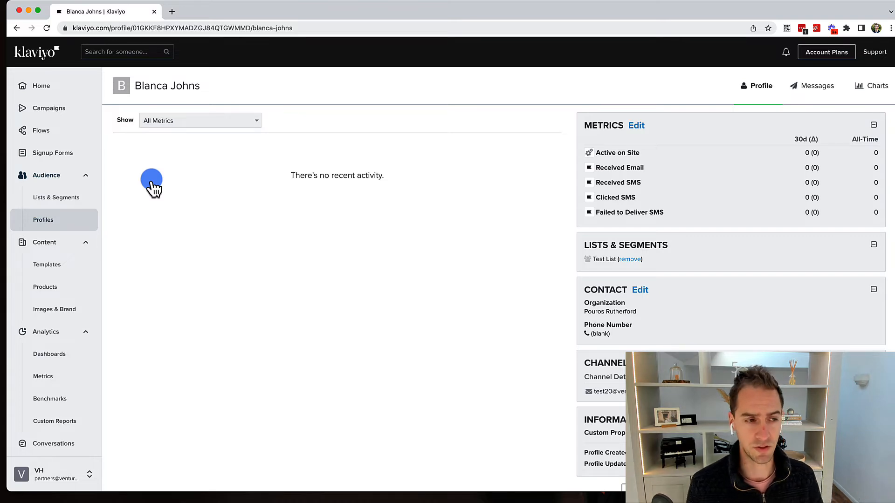
pyautogui.click(178, 122)
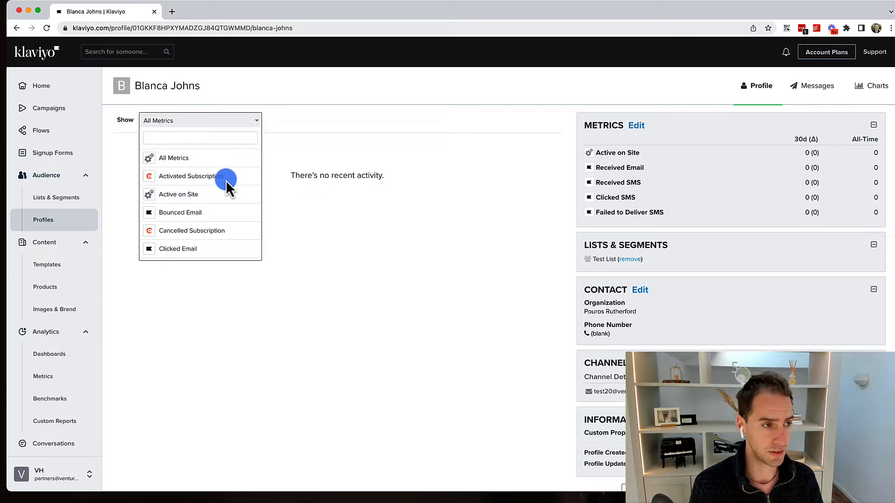
pyautogui.click(296, 210)
pyautogui.click(210, 122)
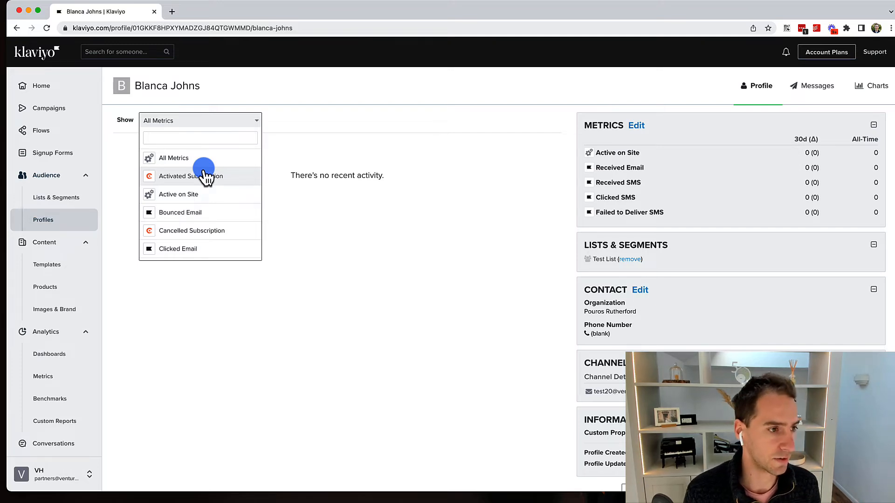
pyautogui.scroll(-3, 196, 182)
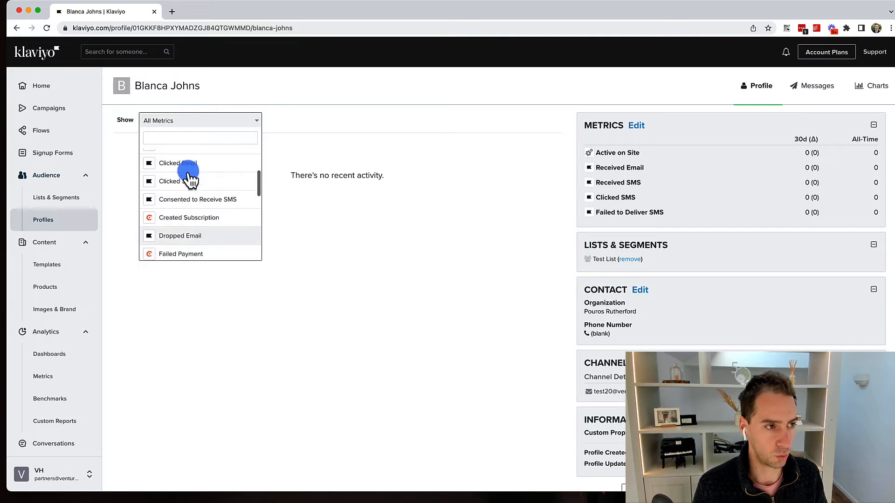
pyautogui.scroll(3, 184, 181)
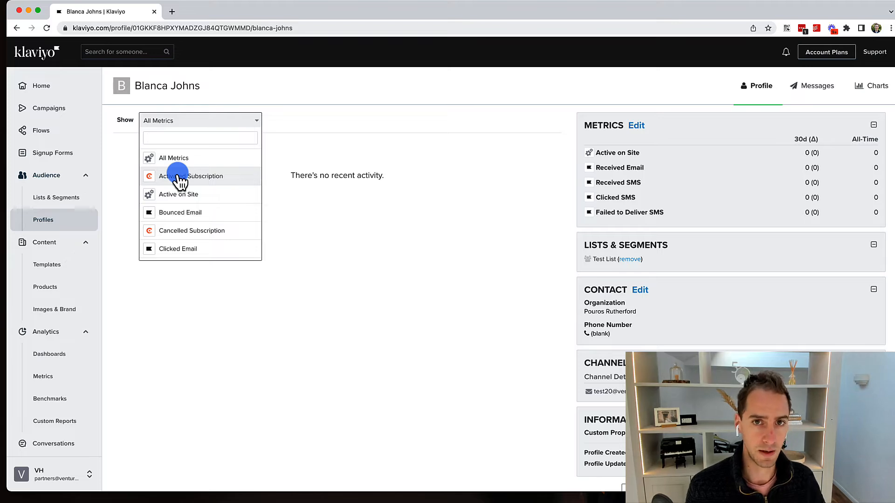
pyautogui.click(337, 171)
pyautogui.click(52, 221)
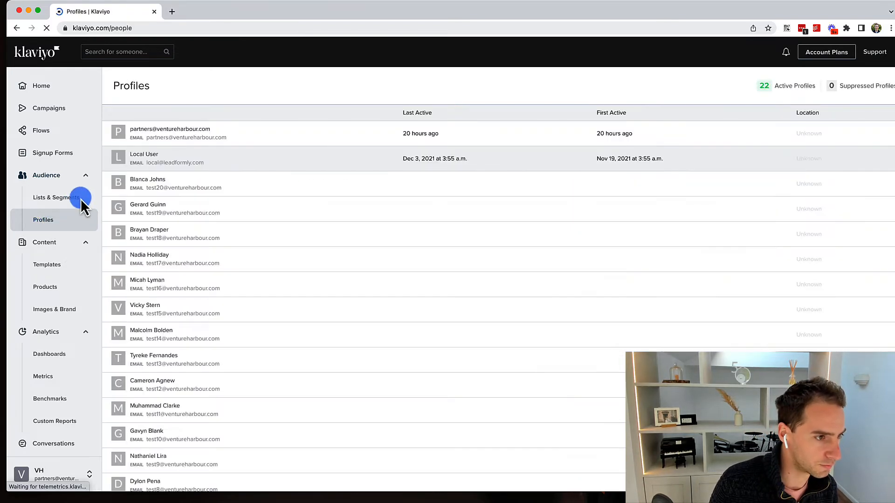
# Open Local User, review its Chargebee subscription and cancellation events, then view its Messages.
pyautogui.click(144, 154)
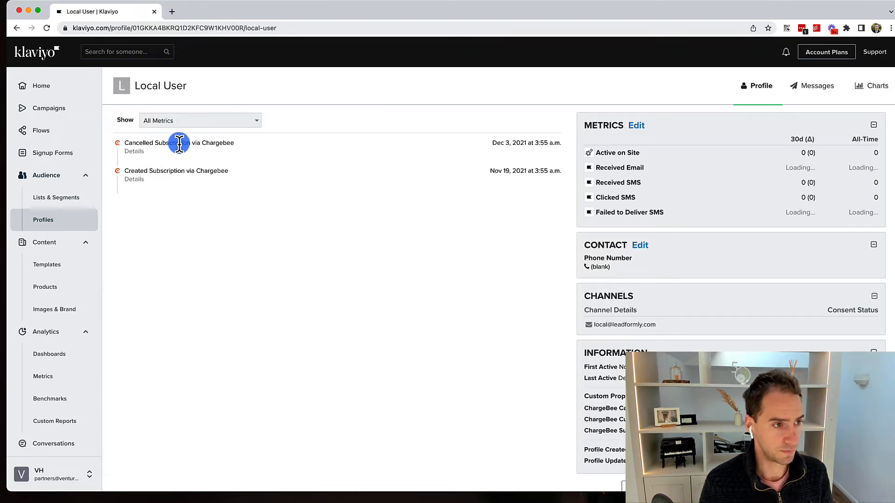
pyautogui.moveTo(179, 143); pyautogui.dragTo(230, 144)
pyautogui.moveTo(136, 143); pyautogui.dragTo(257, 144)
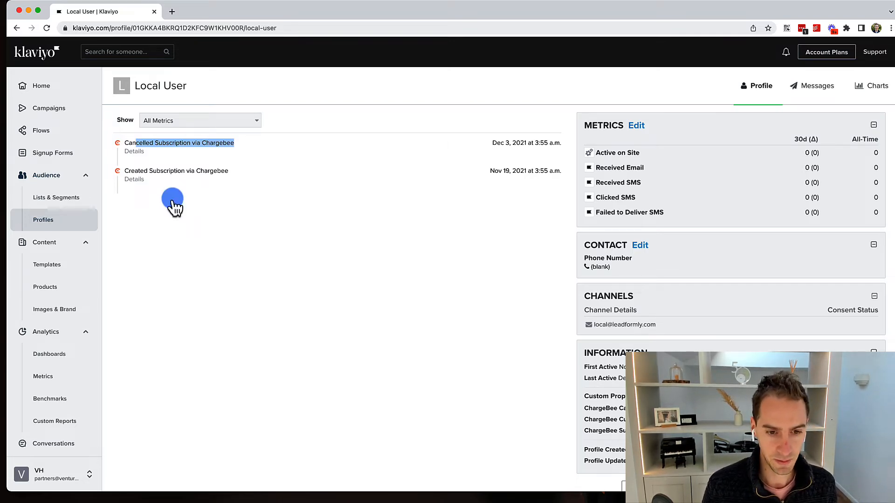
pyautogui.scroll(-1, 172, 199)
pyautogui.scroll(1, 173, 199)
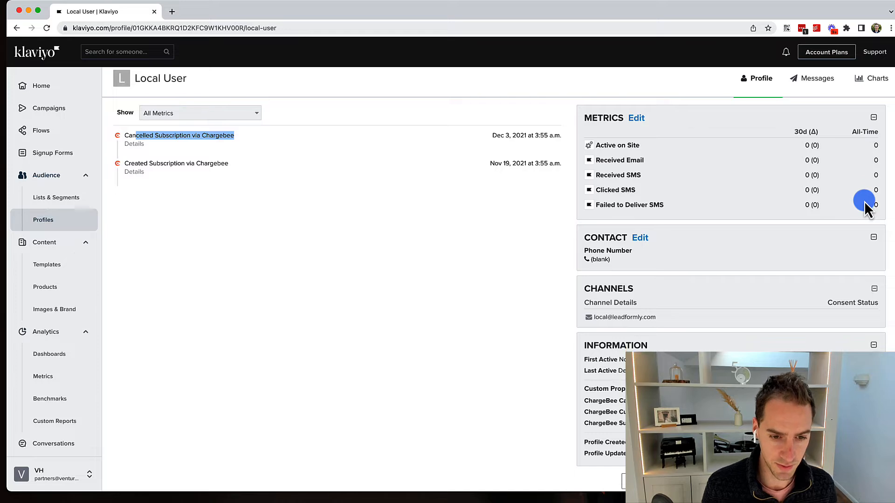
pyautogui.click(831, 88)
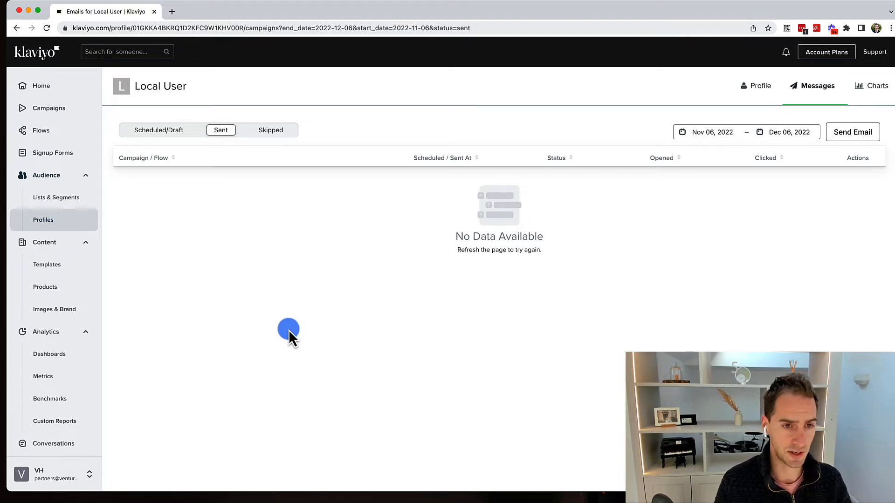
# Browse the Local User's Charts metric options, then return to the Lists & Segments overview.
pyautogui.click(873, 92)
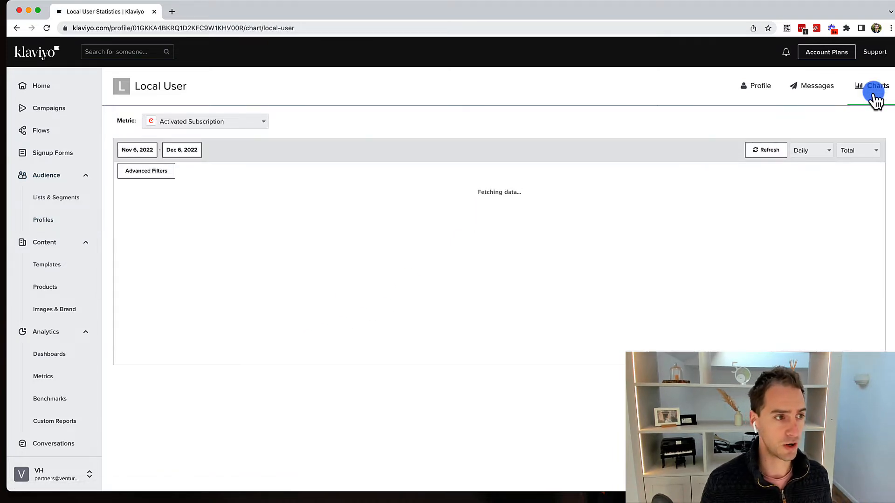
pyautogui.click(222, 120)
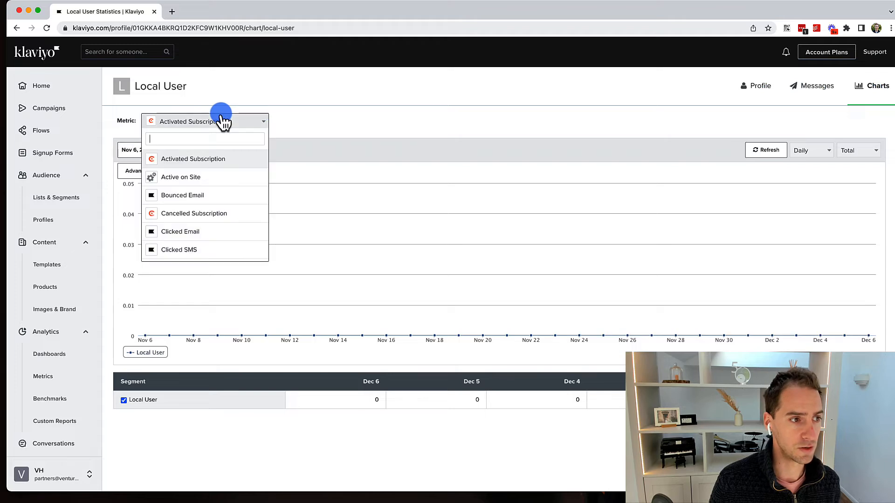
pyautogui.press('Down')
pyautogui.press('Down')
pyautogui.press('Down')
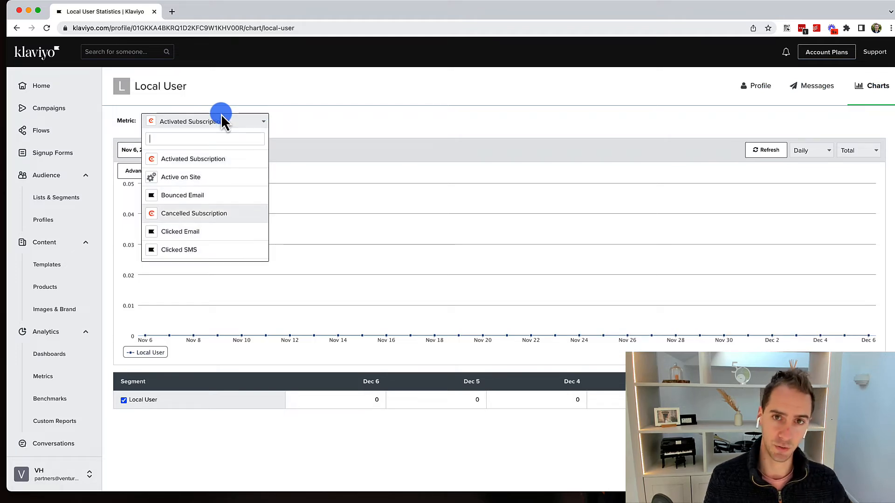
pyautogui.tripleClick(321, 115)
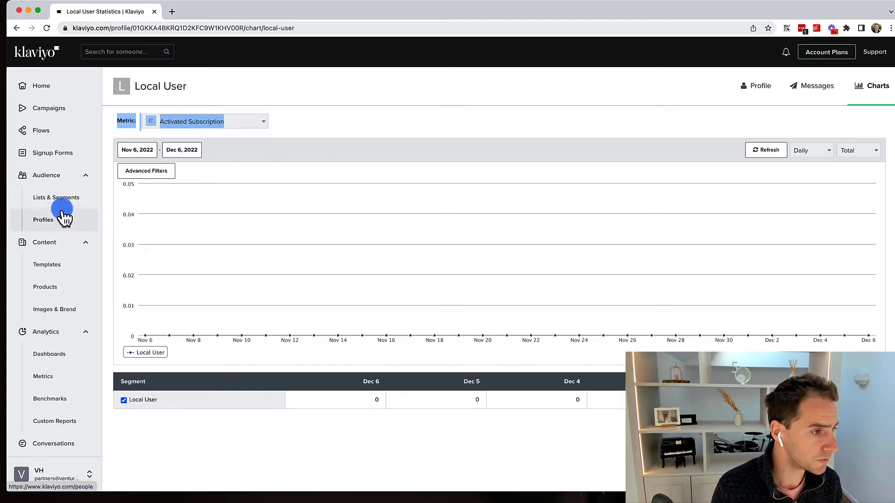
pyautogui.click(57, 200)
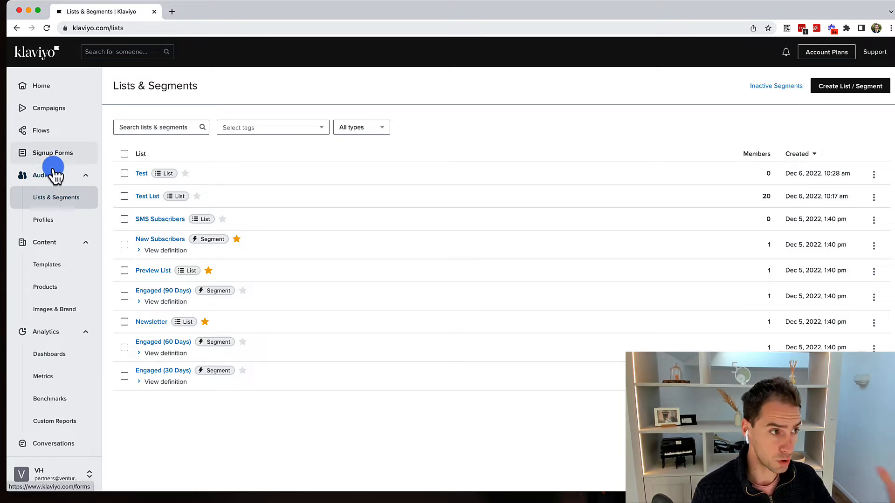
pyautogui.click(57, 114)
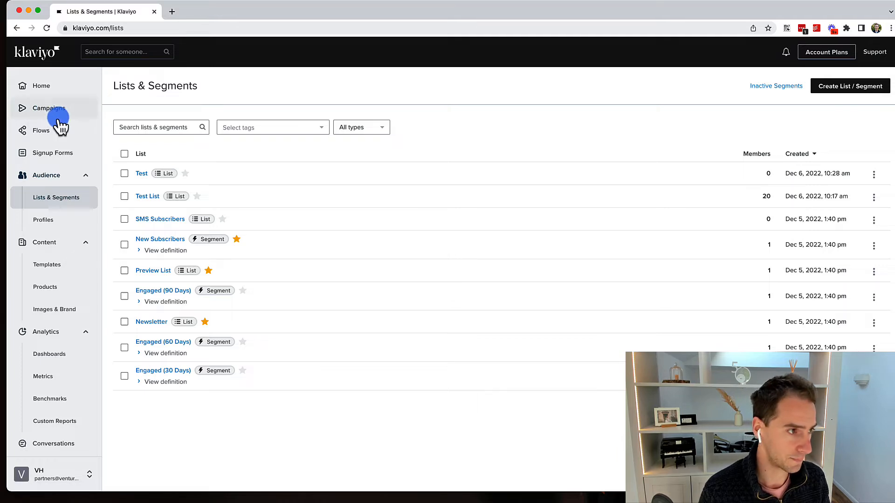
pyautogui.click(59, 122)
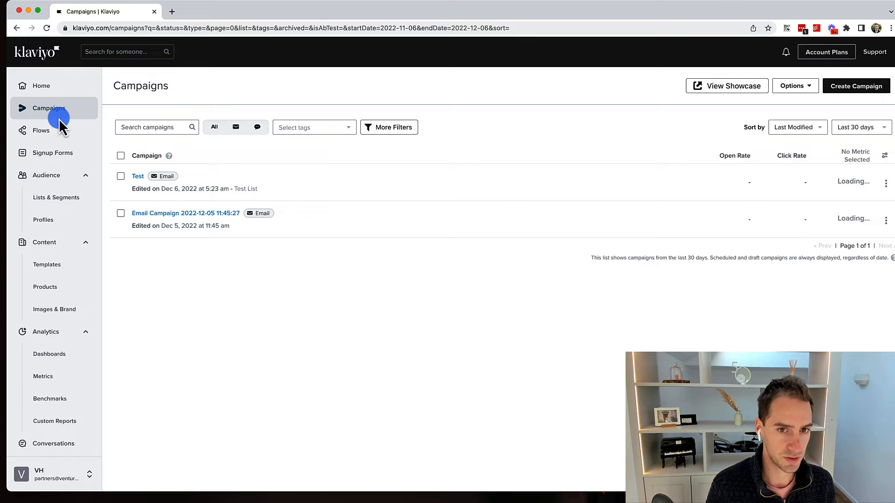
# Create a new email campaign named 'Klaviyo Test' sent to the Newsletter list.
pyautogui.click(853, 87)
pyautogui.click(535, 223)
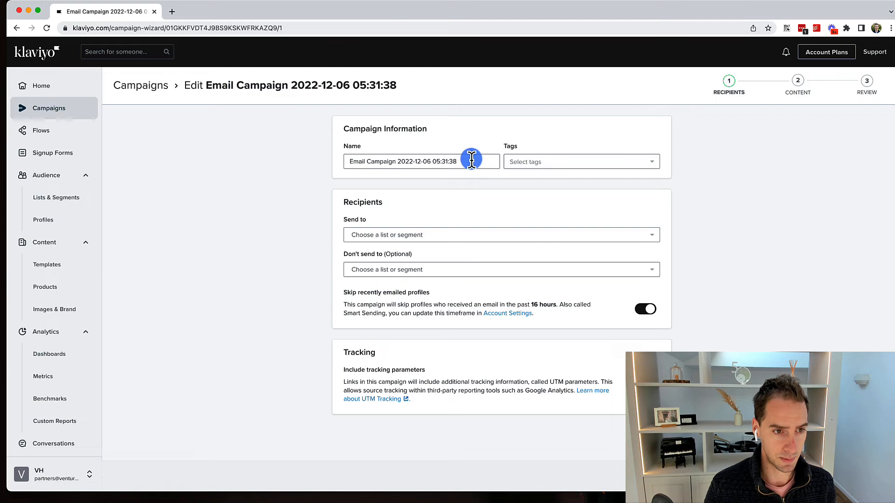
pyautogui.tripleClick(472, 158)
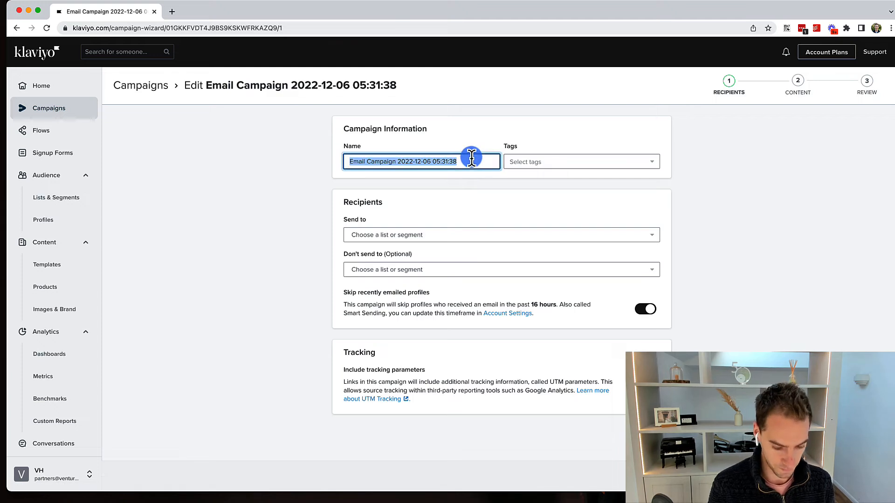
pyautogui.write('Klaviyo Te')
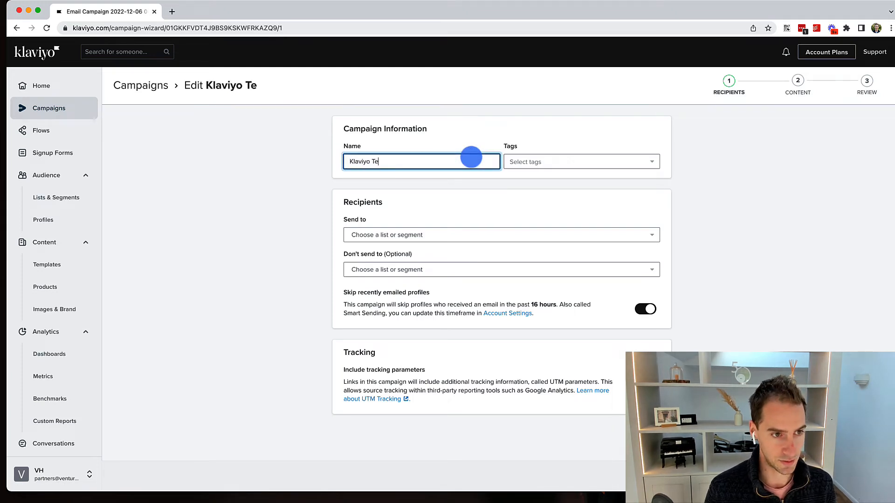
pyautogui.write('st')
pyautogui.click(409, 235)
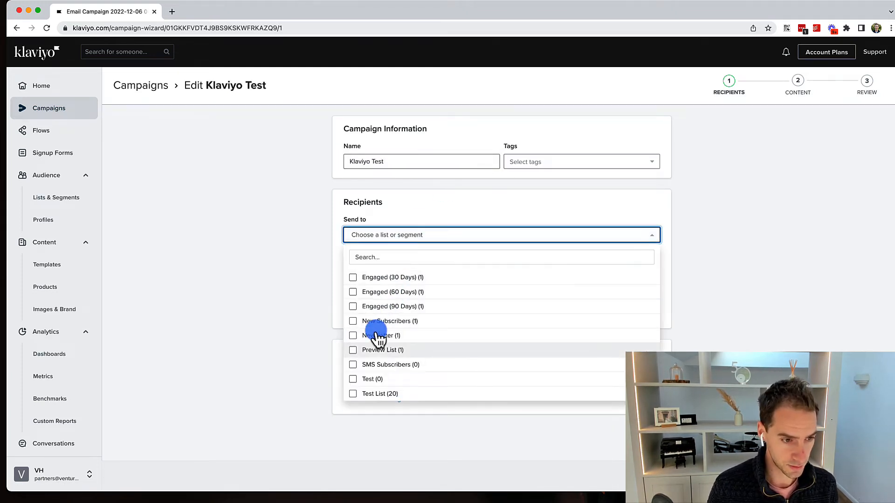
pyautogui.click(379, 337)
pyautogui.click(299, 315)
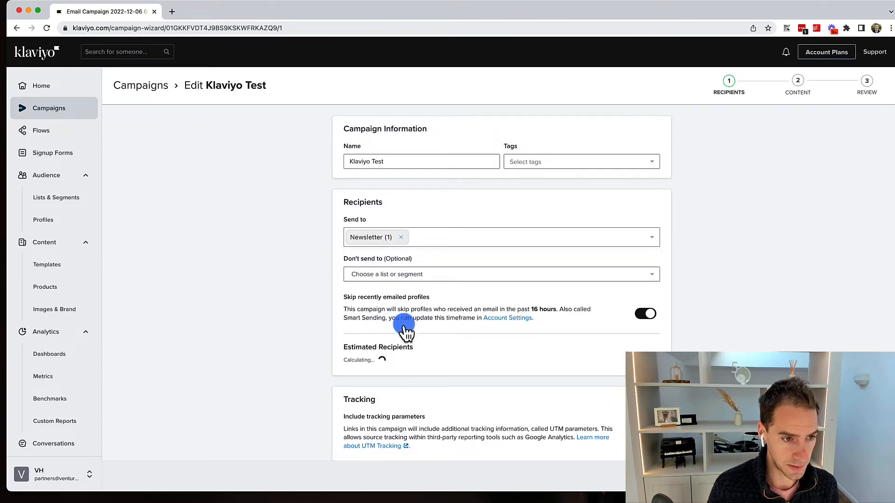
pyautogui.scroll(-1, 575, 345)
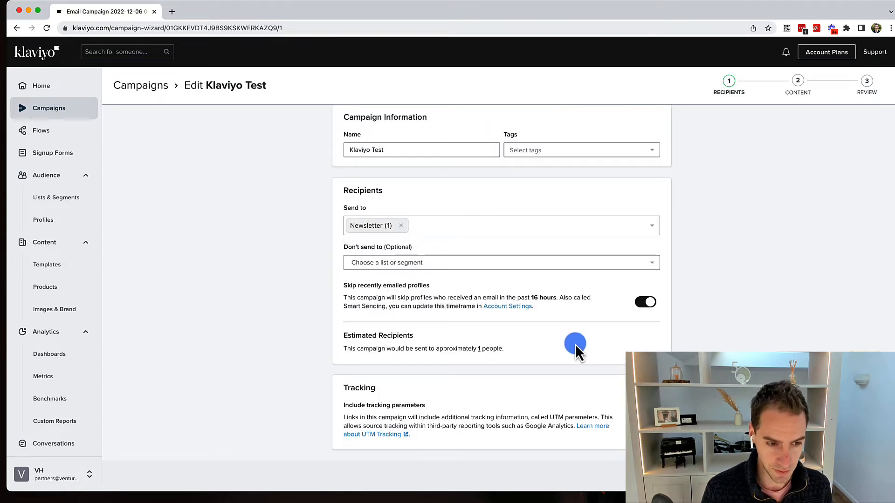
pyautogui.click(856, 477)
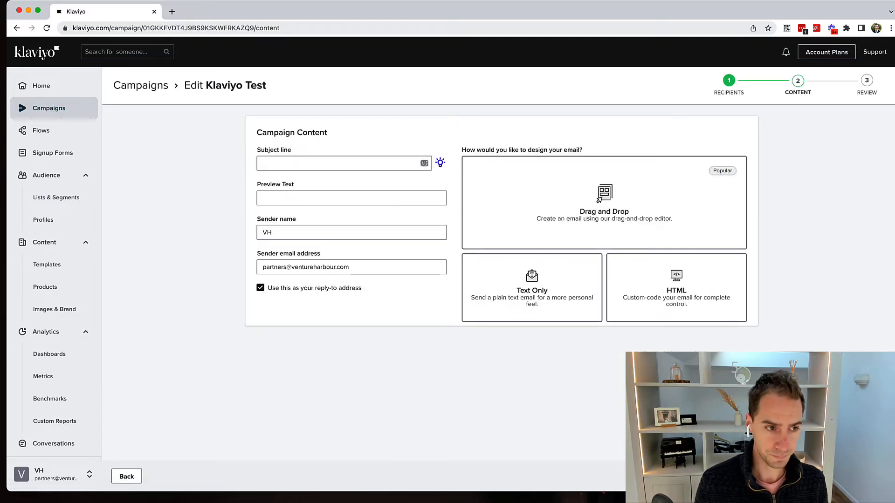
# Set the subject line and preview text to 'Test' and choose a Drag and Drop design.
pyautogui.click(310, 161)
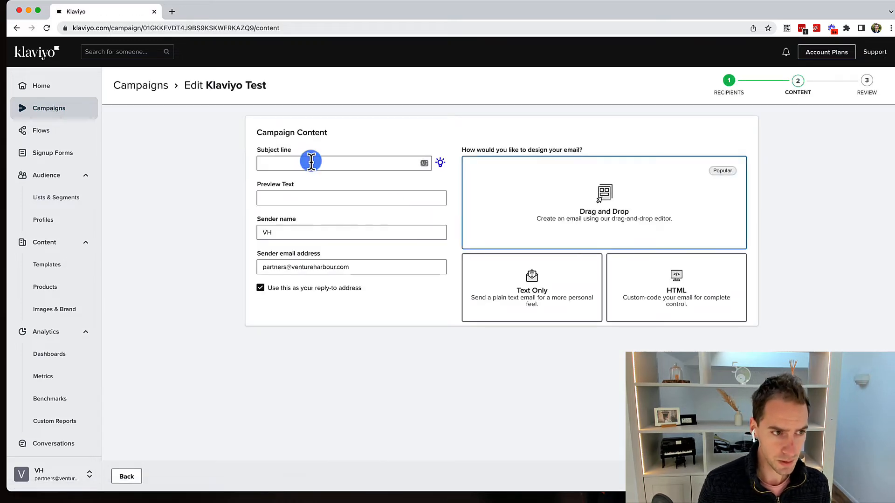
pyautogui.write('Test')
pyautogui.click(310, 198)
pyautogui.write('Test')
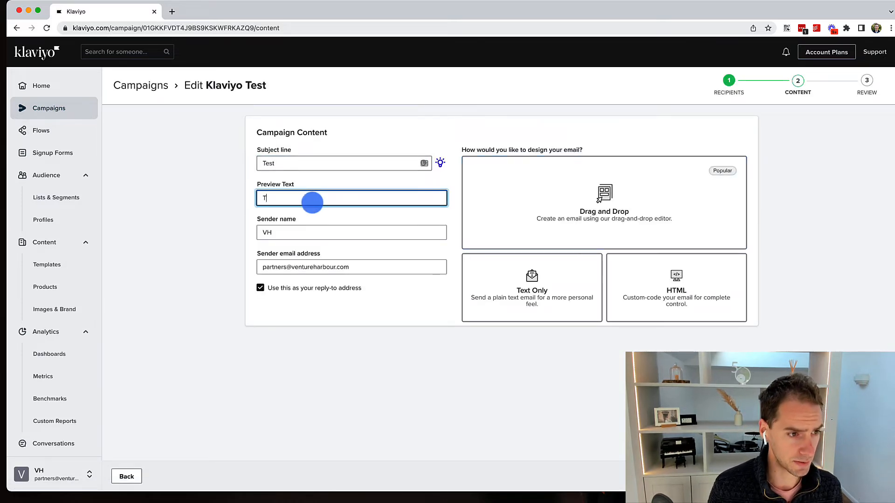
pyautogui.click(638, 222)
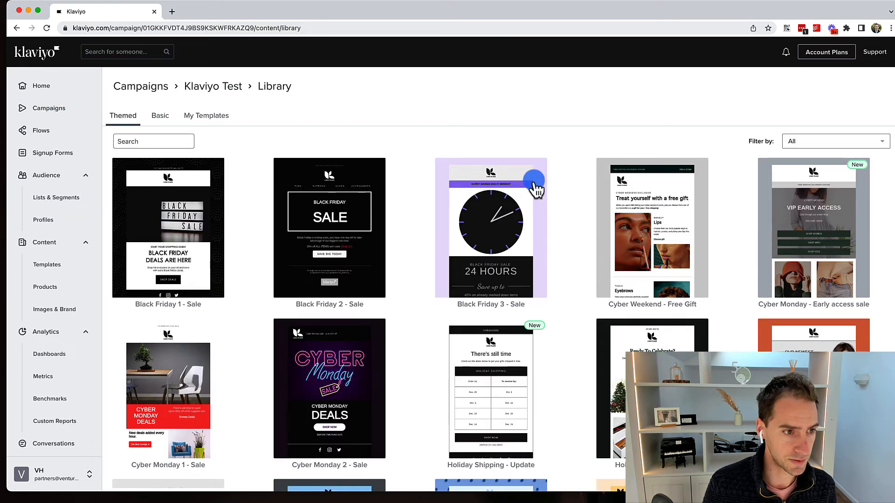
# Browse the Themed templates and use the Back to School - Sale template for the email.
pyautogui.scroll(-2, 510, 178)
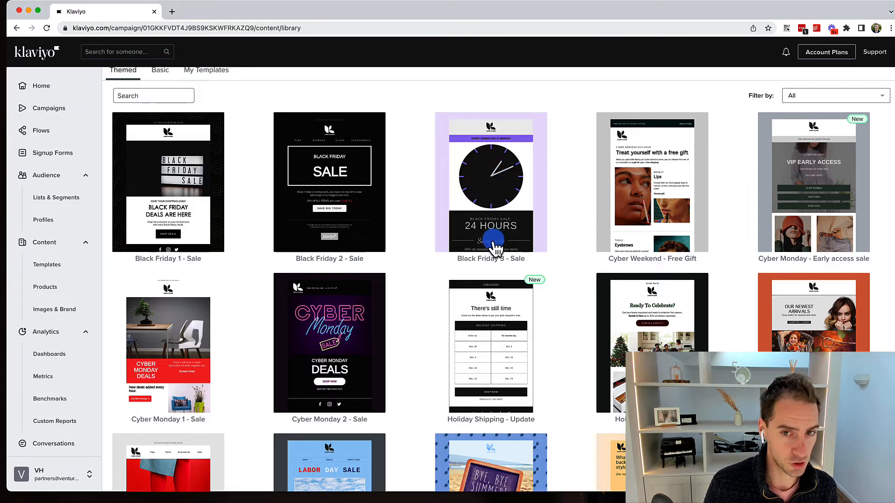
pyautogui.scroll(-15, 491, 222)
pyautogui.scroll(15, 493, 241)
pyautogui.scroll(-20, 493, 241)
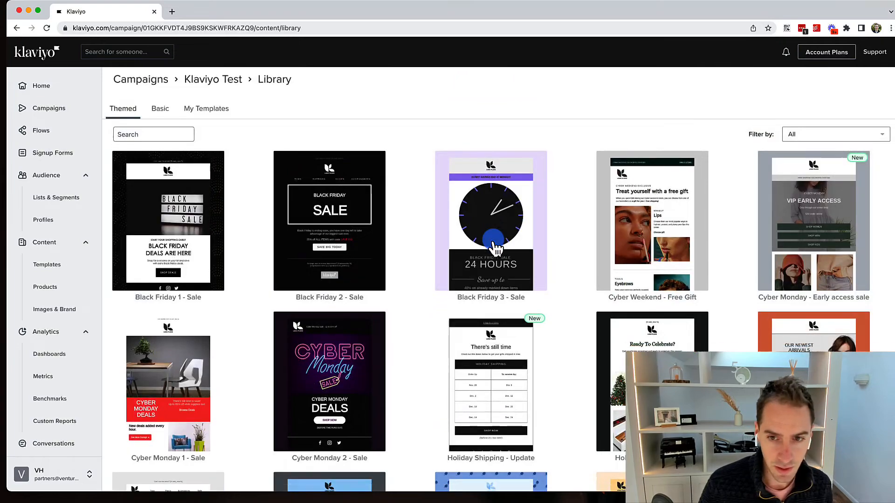
pyautogui.scroll(-10, 495, 248)
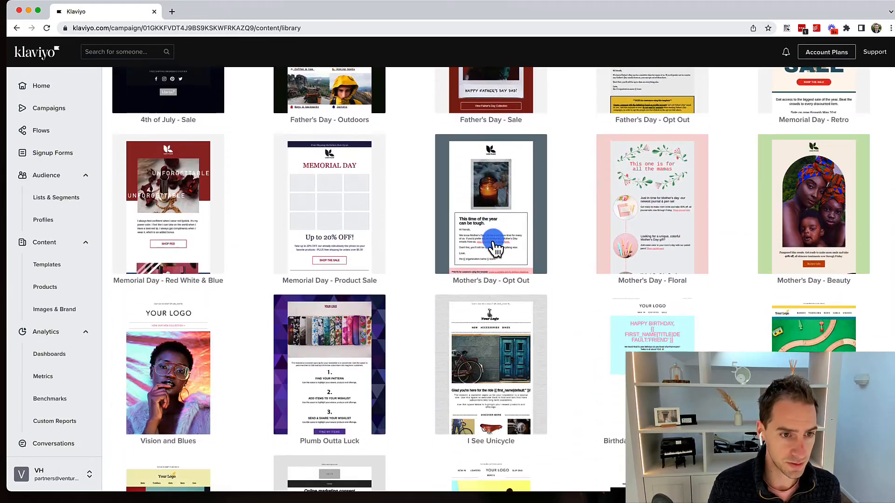
pyautogui.scroll(-1, 496, 249)
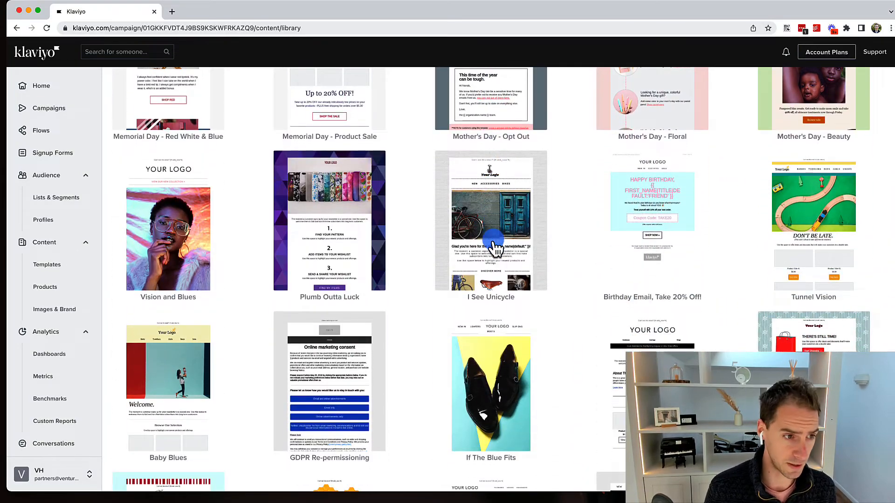
pyautogui.scroll(20, 495, 247)
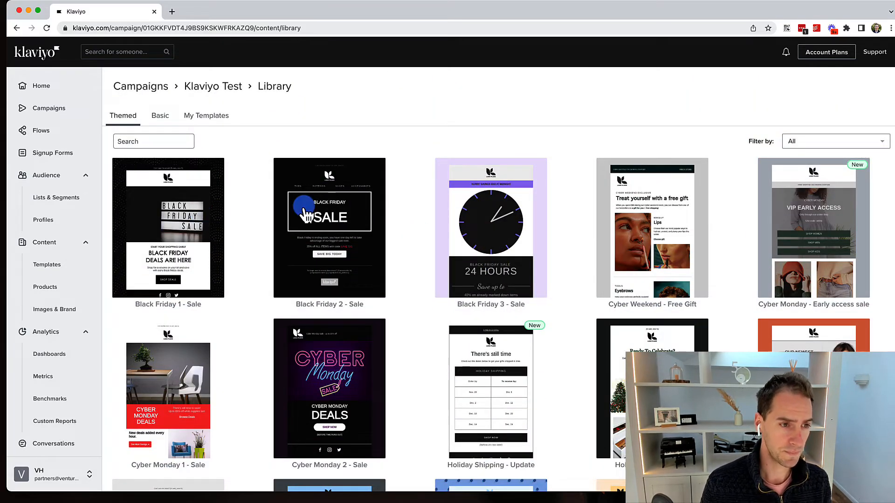
pyautogui.scroll(-5, 303, 205)
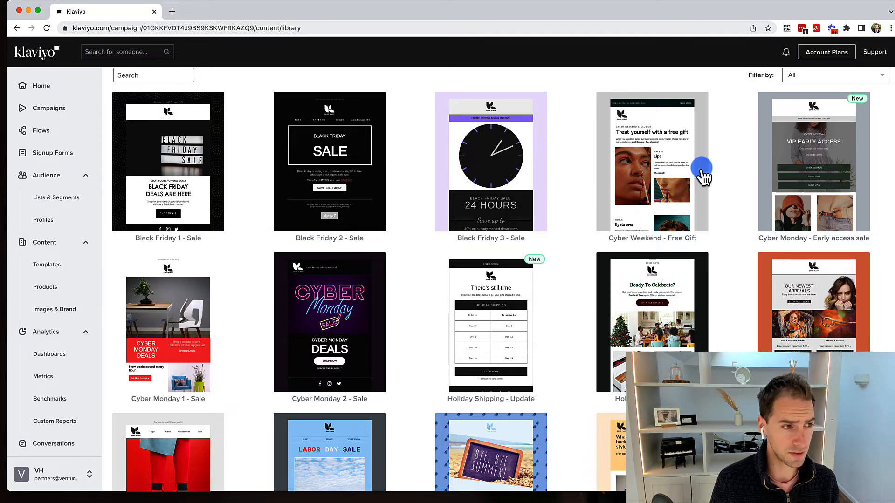
pyautogui.scroll(3, 702, 175)
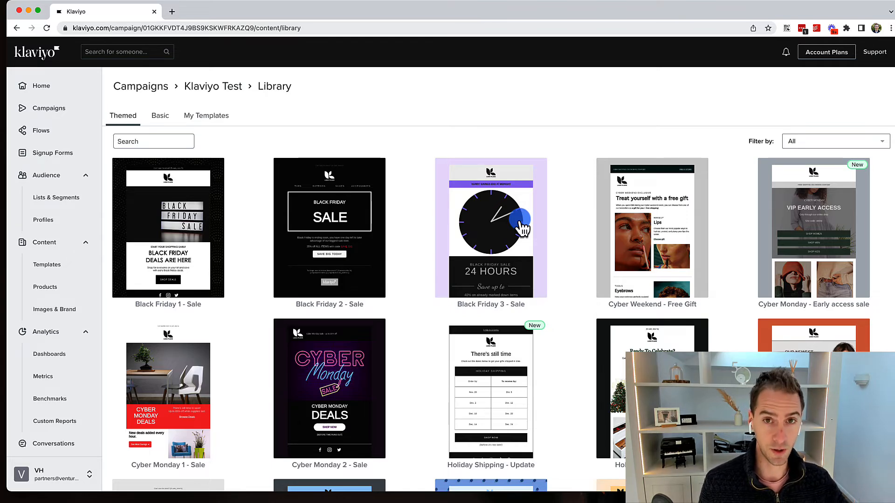
pyautogui.scroll(-6, 522, 228)
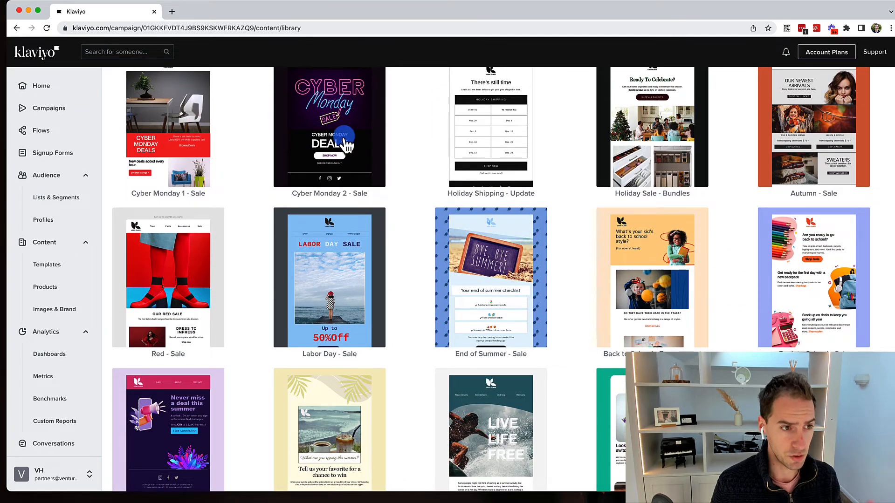
pyautogui.scroll(-2, 344, 140)
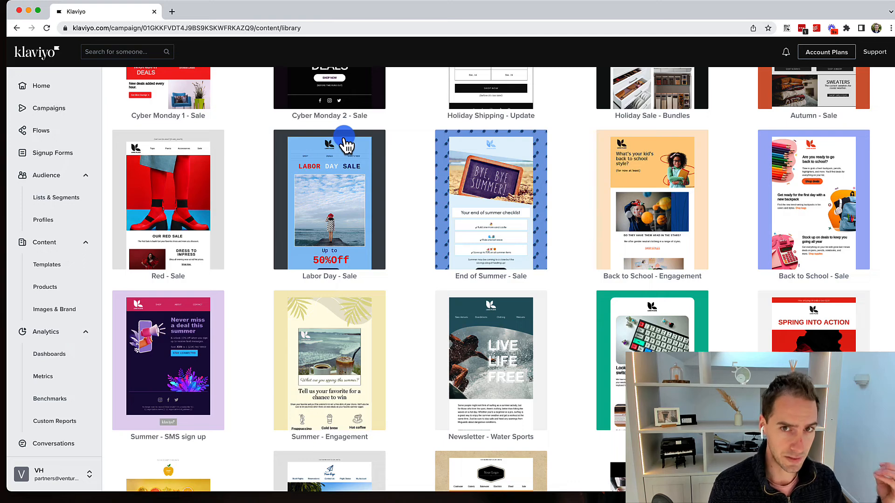
pyautogui.scroll(-3, 314, 208)
pyautogui.scroll(-5, 313, 208)
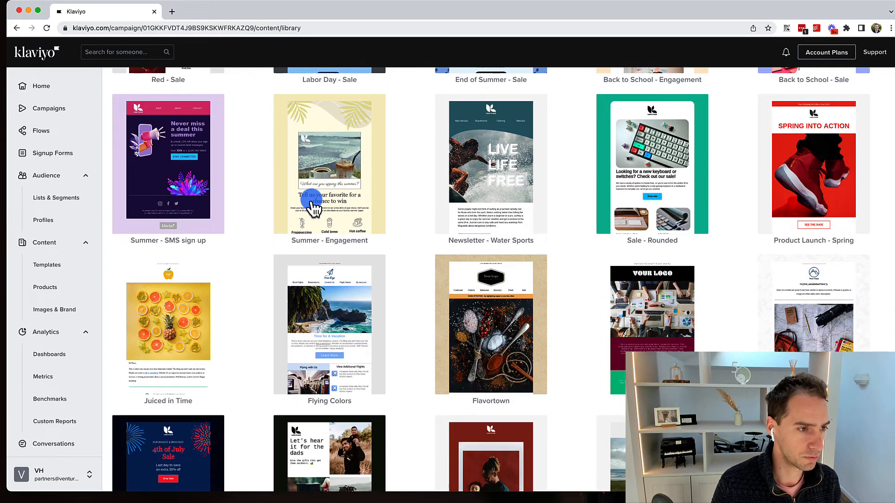
pyautogui.scroll(-14, 256, 143)
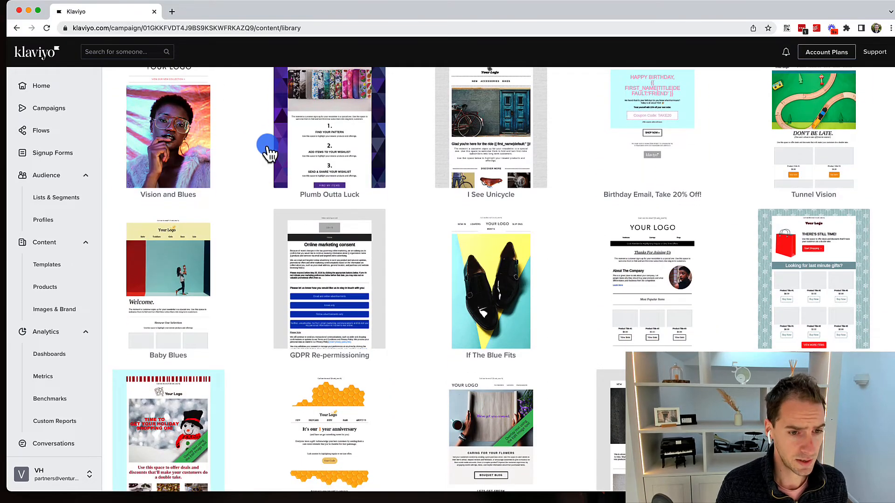
pyautogui.scroll(-4, 477, 188)
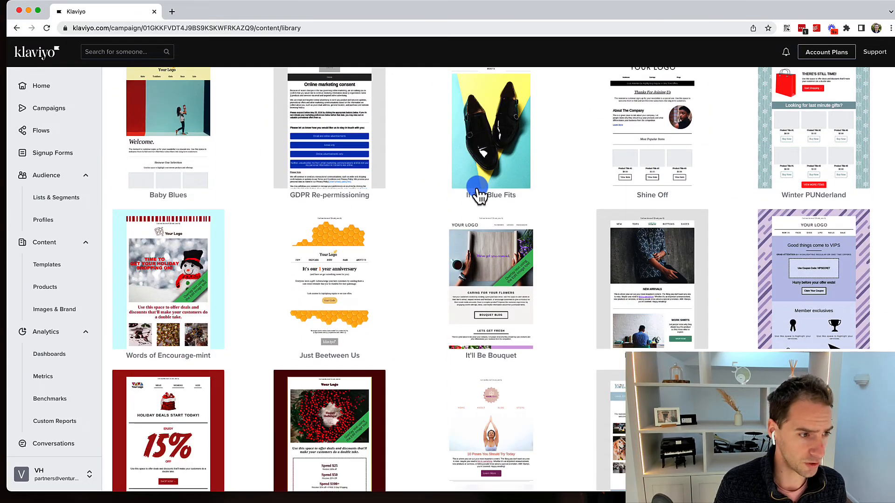
pyautogui.scroll(-5, 475, 196)
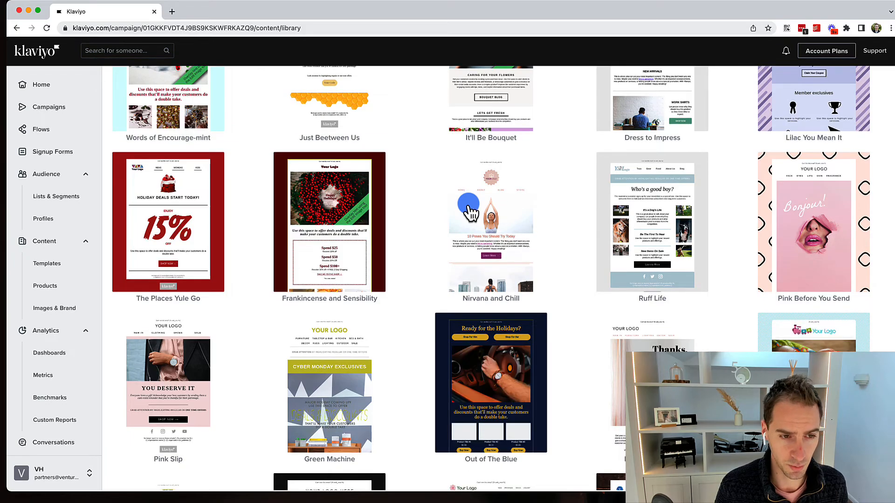
pyautogui.scroll(20, 469, 209)
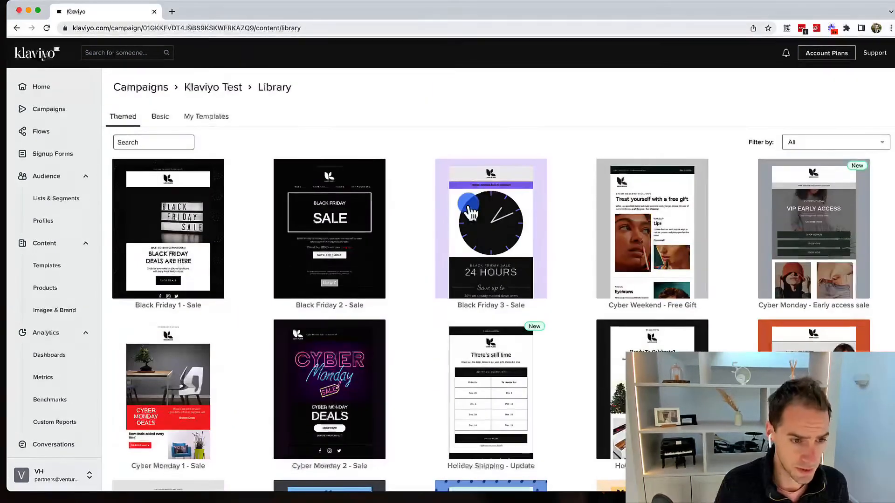
pyautogui.scroll(-9, 469, 212)
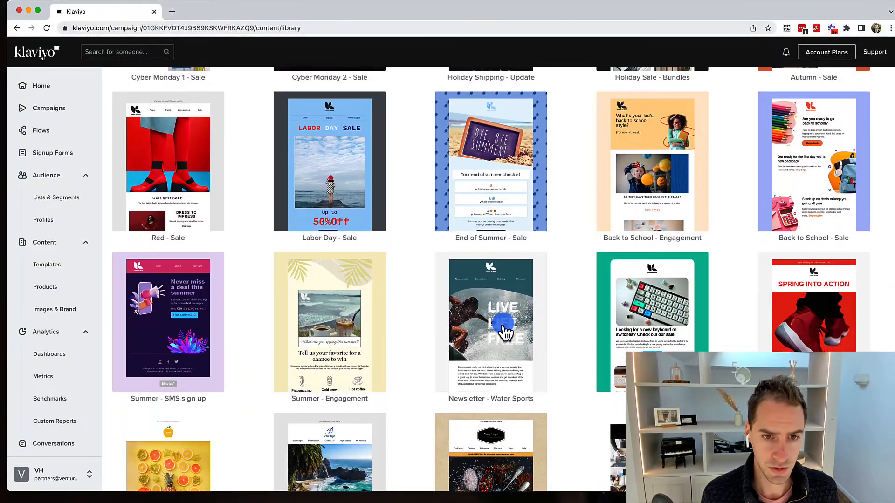
pyautogui.scroll(3, 801, 209)
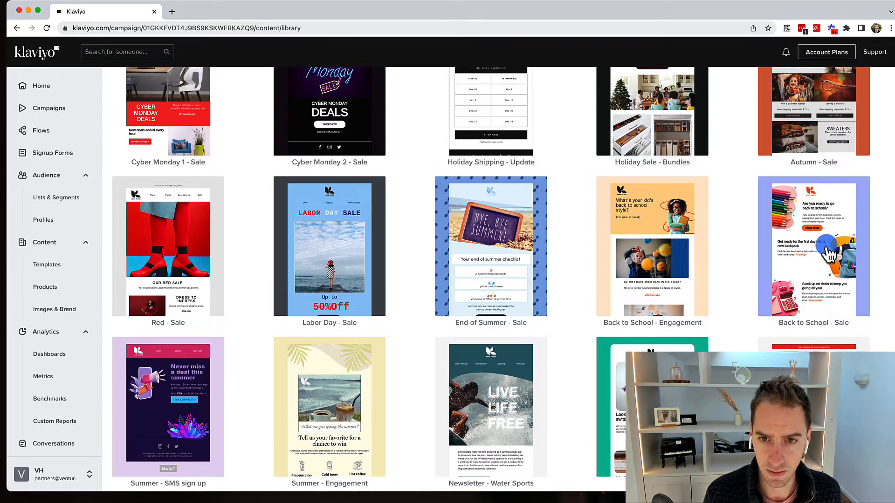
pyautogui.click(827, 245)
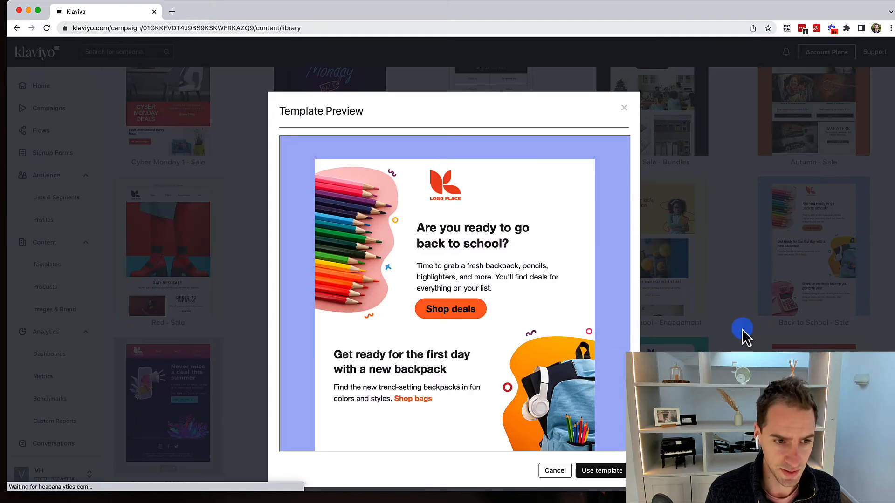
pyautogui.click(606, 470)
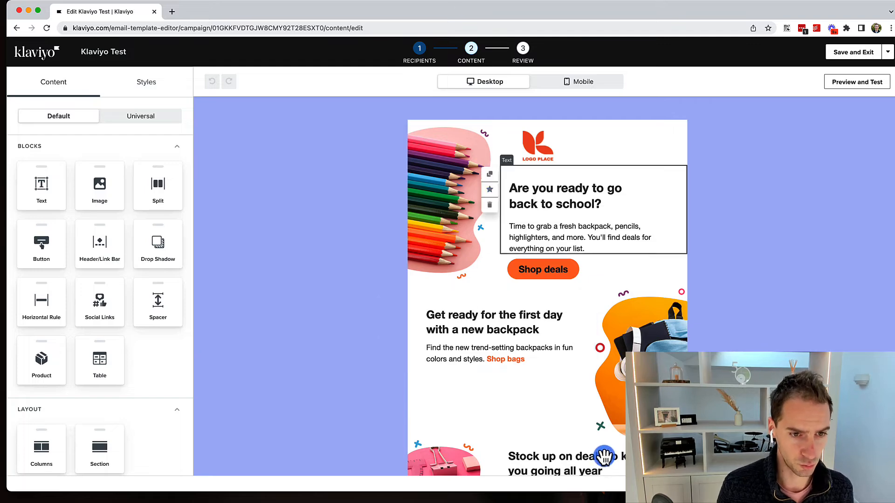
# Move the back-to-school heading above Shop deals and the Stock up on deals text upward.
pyautogui.moveTo(549, 206); pyautogui.dragTo(464, 356)
pyautogui.moveTo(471, 399); pyautogui.dragTo(512, 171)
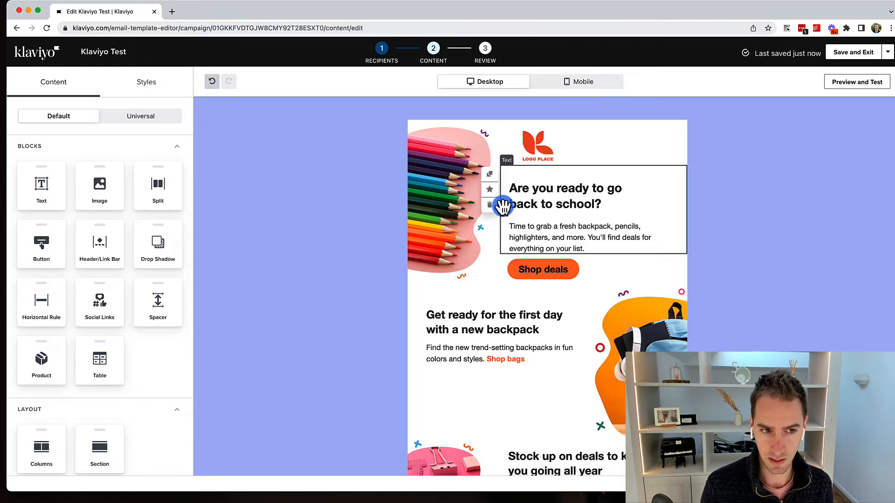
pyautogui.scroll(-5, 493, 190)
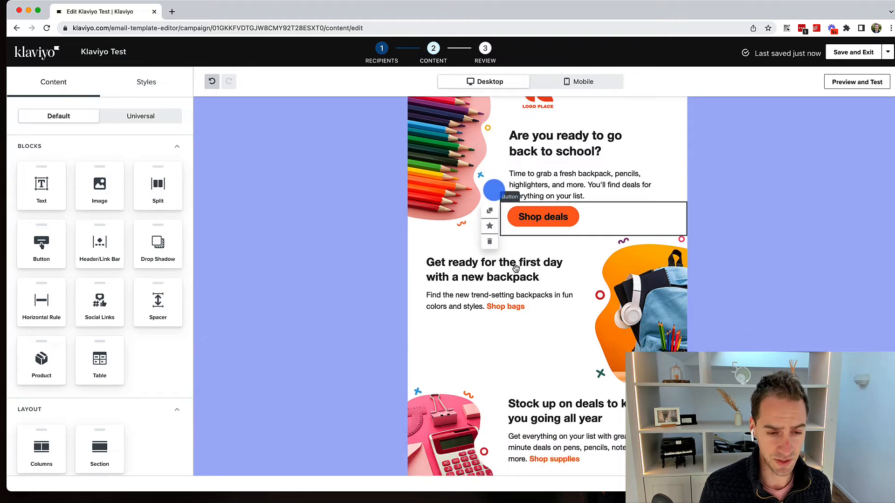
pyautogui.click(458, 302)
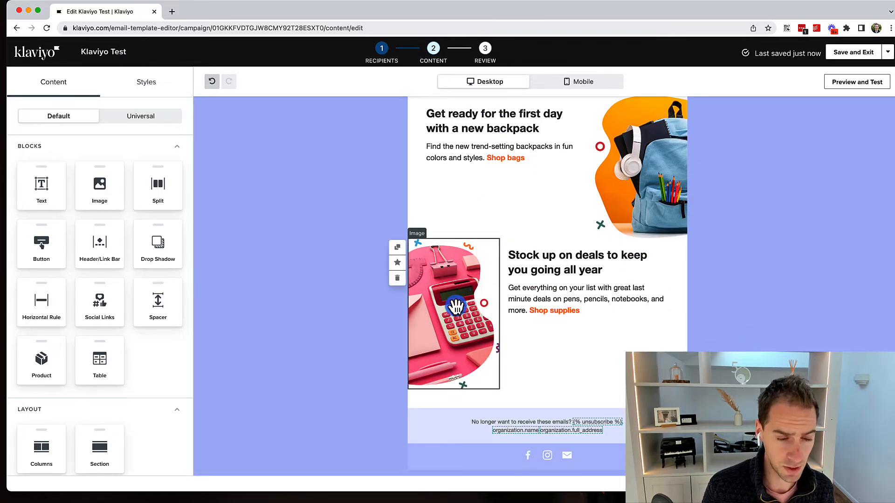
pyautogui.moveTo(539, 273); pyautogui.dragTo(436, 136)
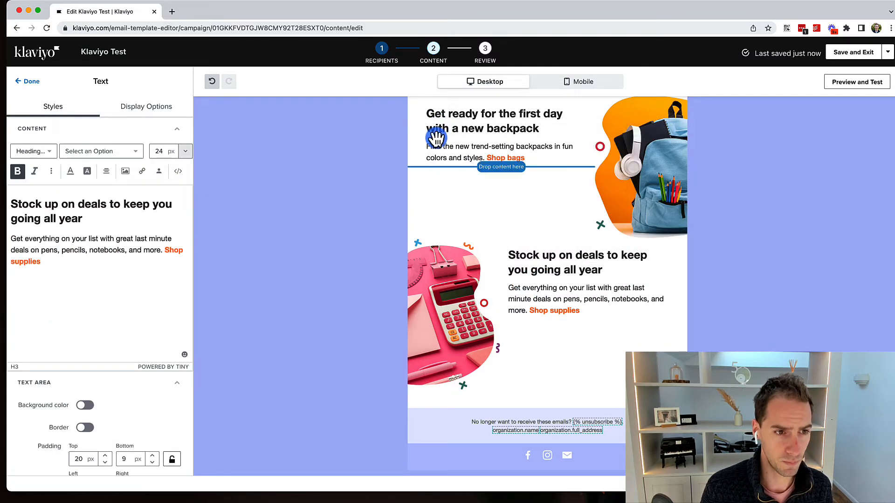
pyautogui.scroll(5, 437, 194)
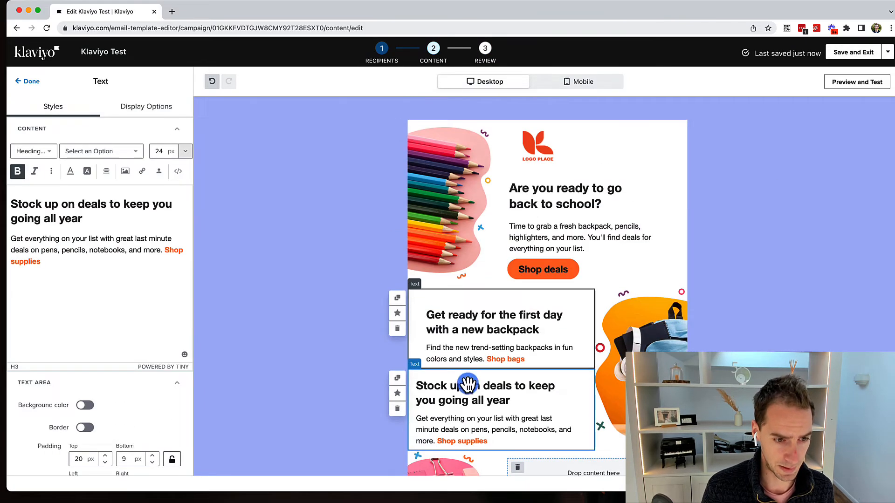
# Place the back-to-school text beside the calculator image, raise the backpack image, and finish editing.
pyautogui.moveTo(465, 399); pyautogui.dragTo(681, 231)
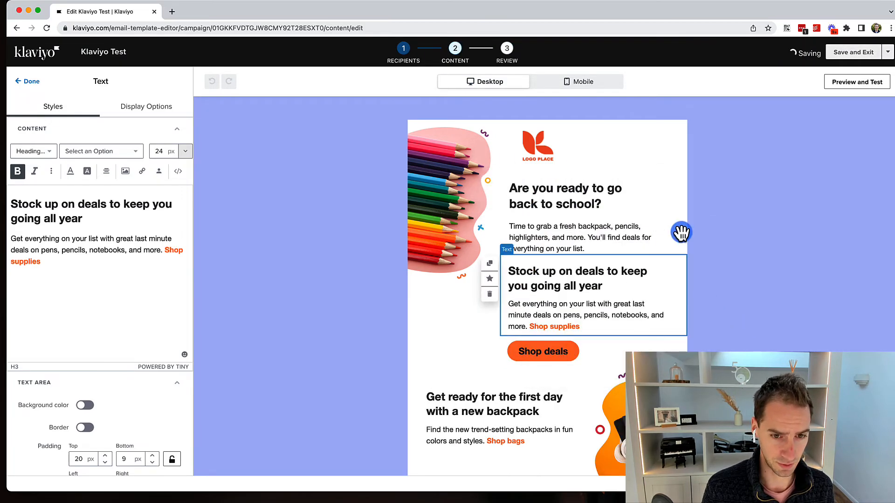
pyautogui.click(680, 231)
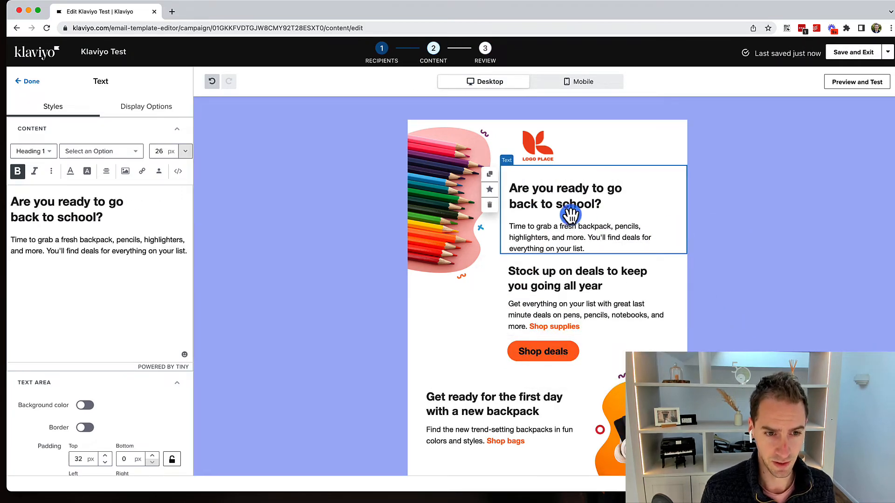
pyautogui.moveTo(569, 214); pyautogui.dragTo(524, 384)
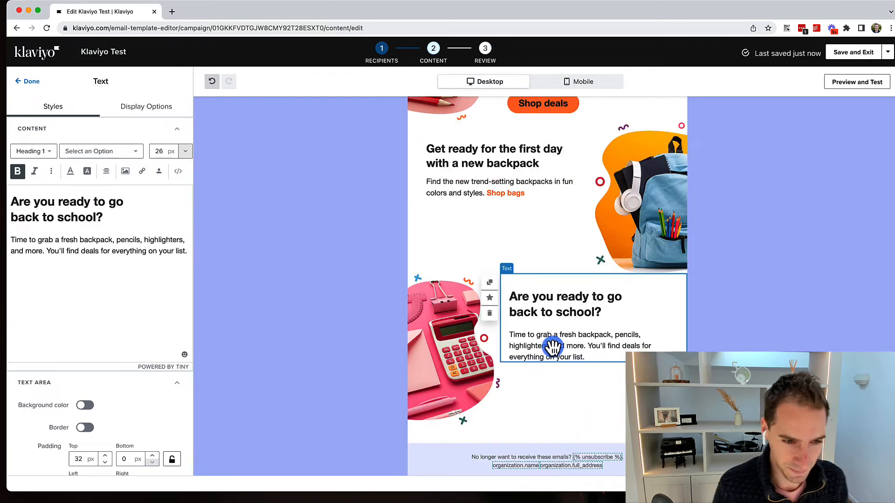
pyautogui.moveTo(630, 238); pyautogui.dragTo(621, 163)
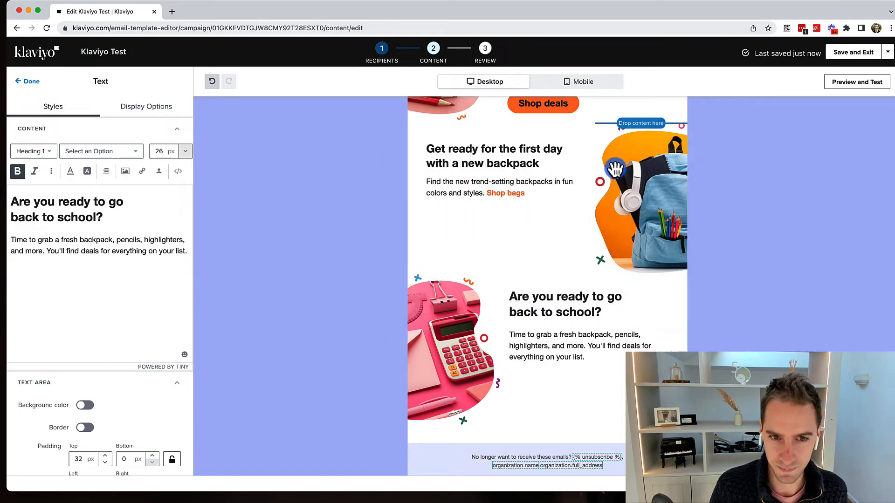
pyautogui.scroll(3, 615, 168)
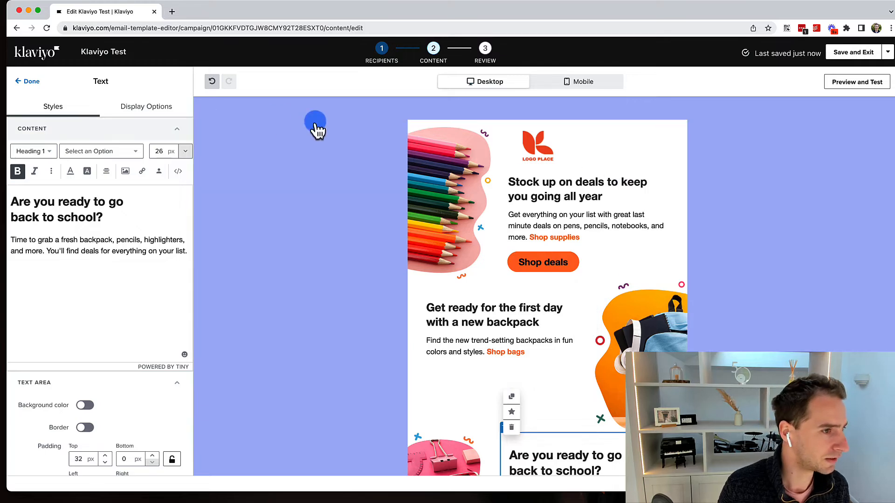
pyautogui.click(22, 81)
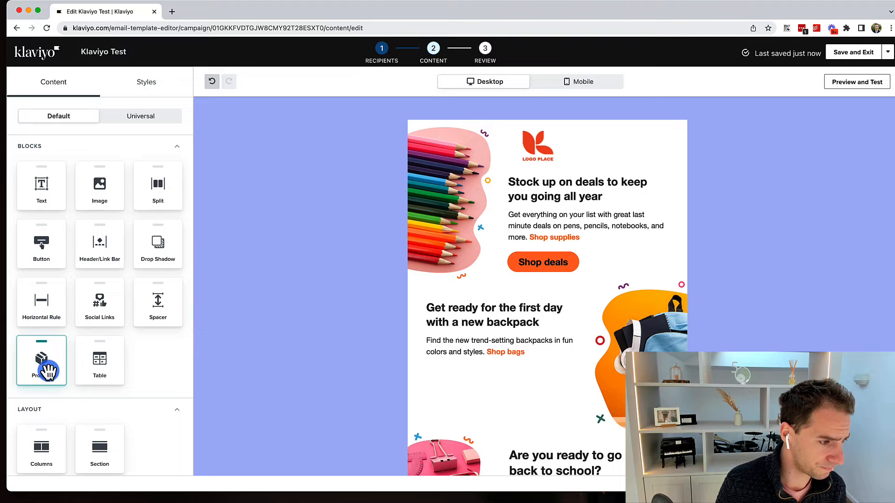
# Add a product block under the Stock up on deals text and find its product feed list empty.
pyautogui.scroll(-1, 48, 372)
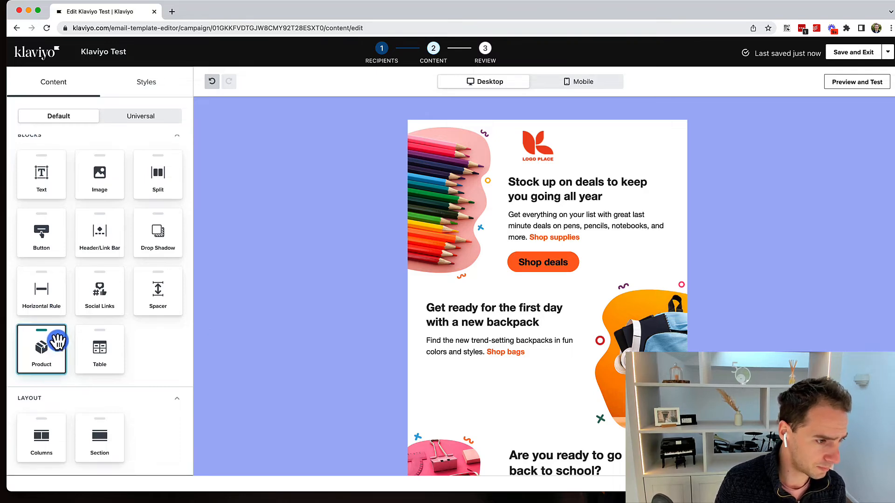
pyautogui.moveTo(57, 342); pyautogui.dragTo(531, 254)
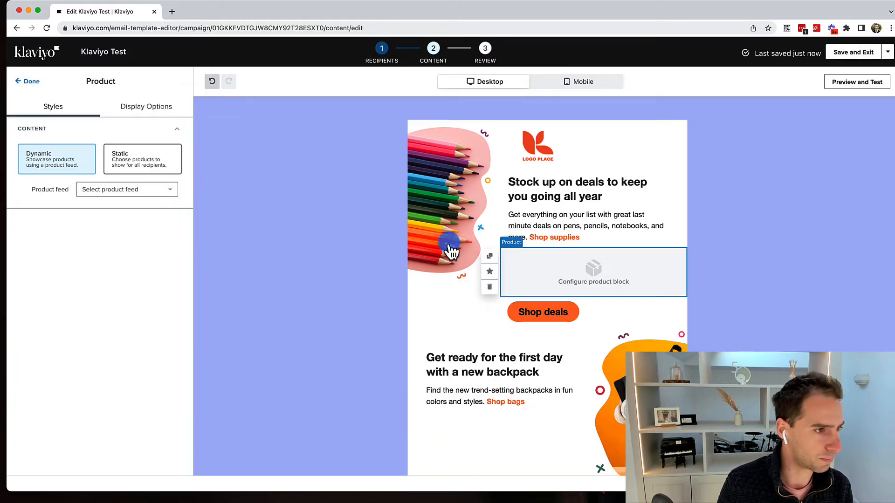
pyautogui.click(158, 197)
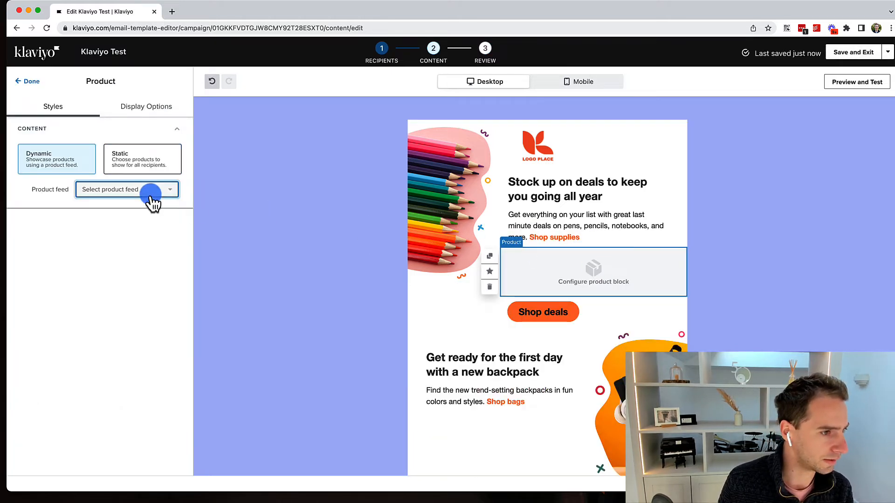
pyautogui.click(93, 233)
pyautogui.click(50, 175)
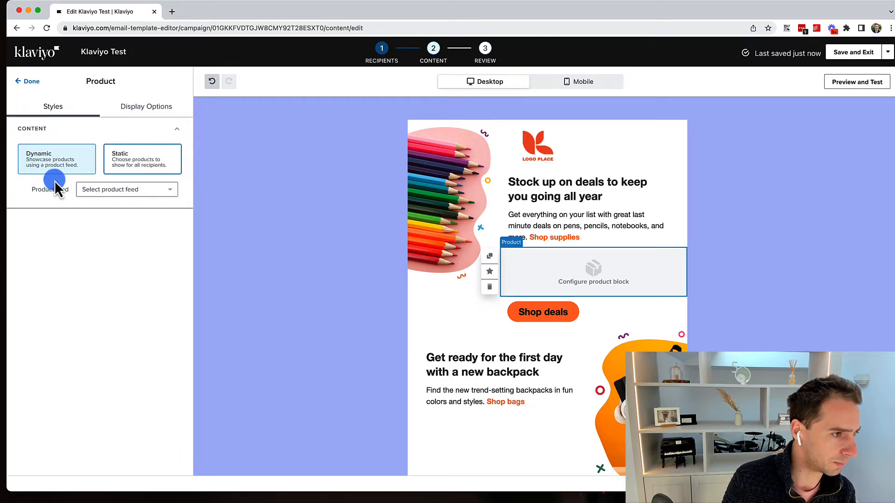
pyautogui.click(140, 192)
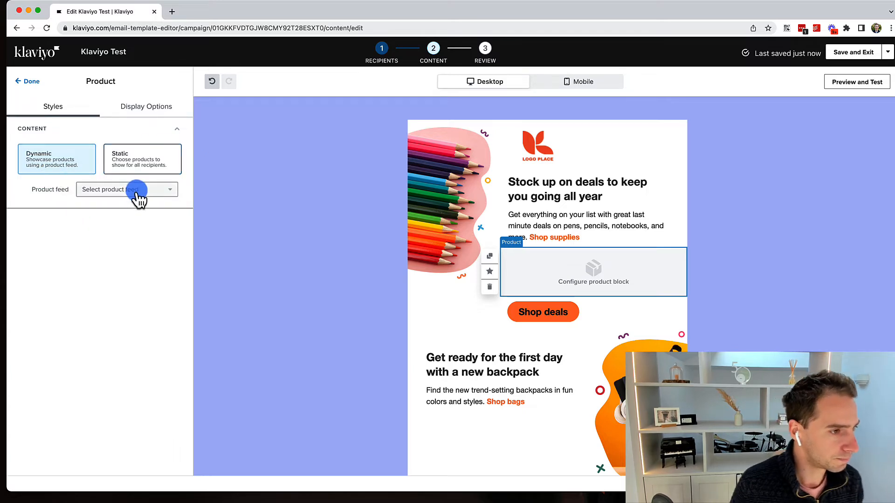
pyautogui.moveTo(37, 190); pyautogui.dragTo(100, 193)
pyautogui.click(106, 191)
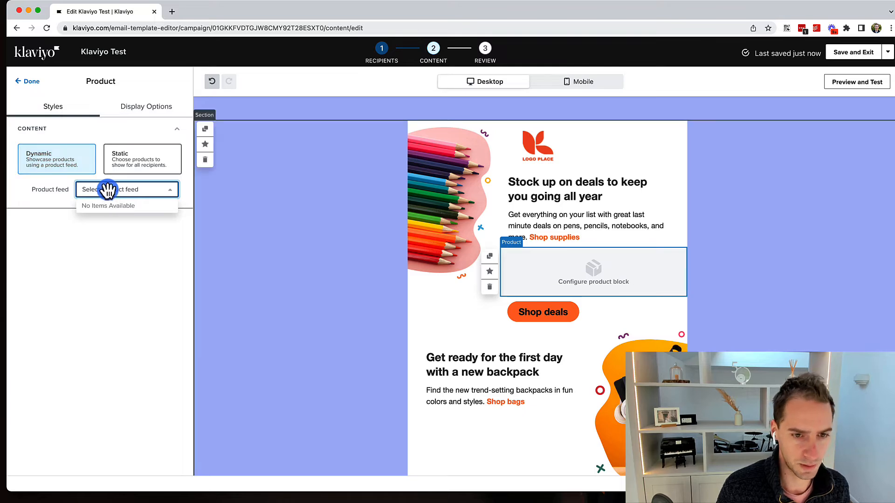
pyautogui.click(43, 192)
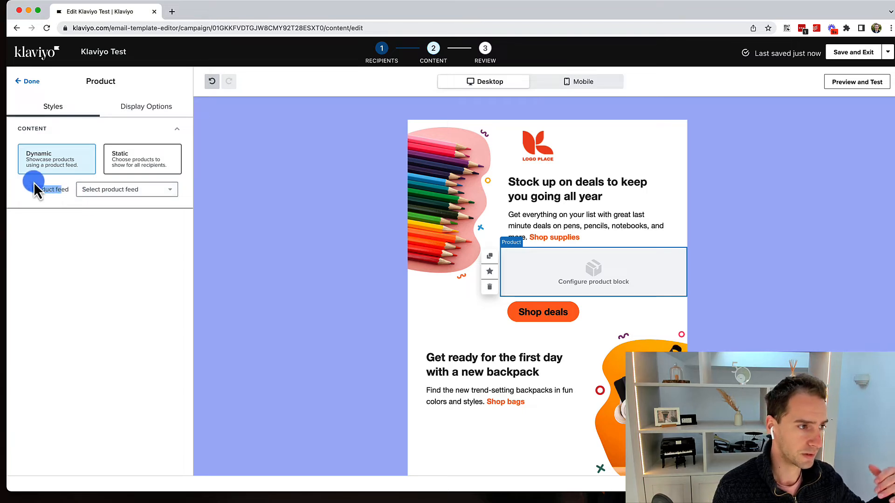
pyautogui.moveTo(33, 189); pyautogui.dragTo(60, 187)
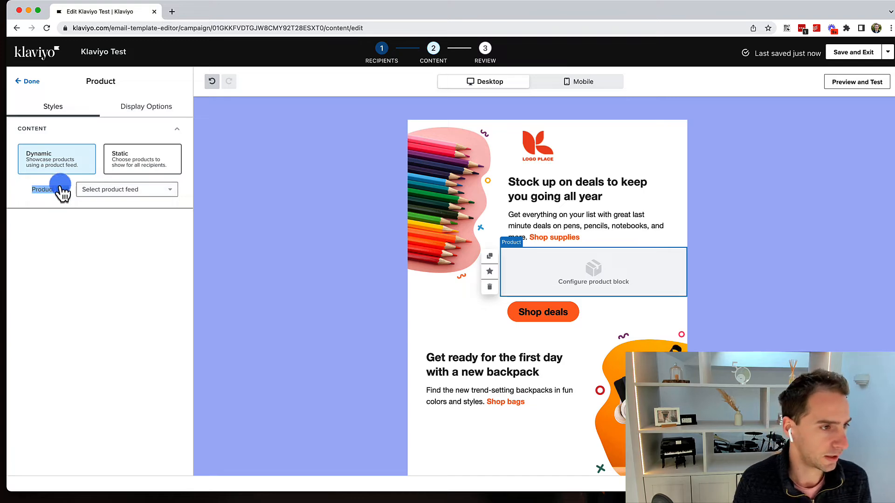
# Switch the product block to Static products and close its settings.
pyautogui.click(130, 159)
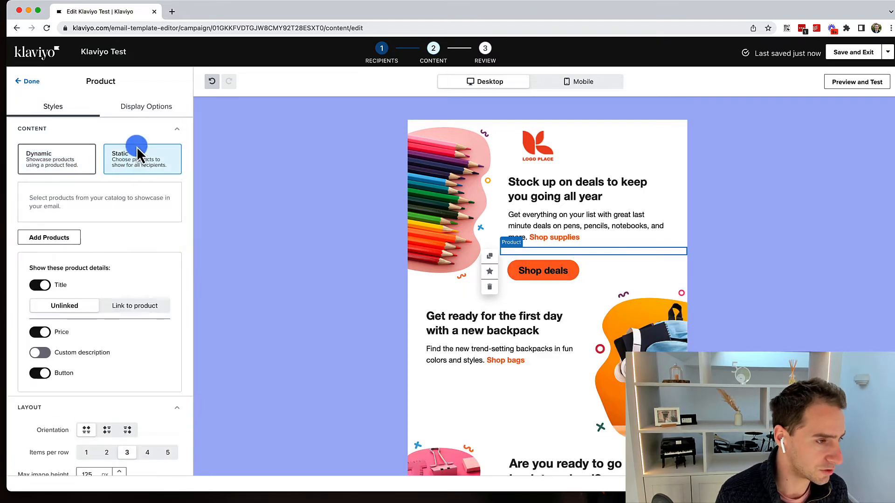
pyautogui.click(148, 116)
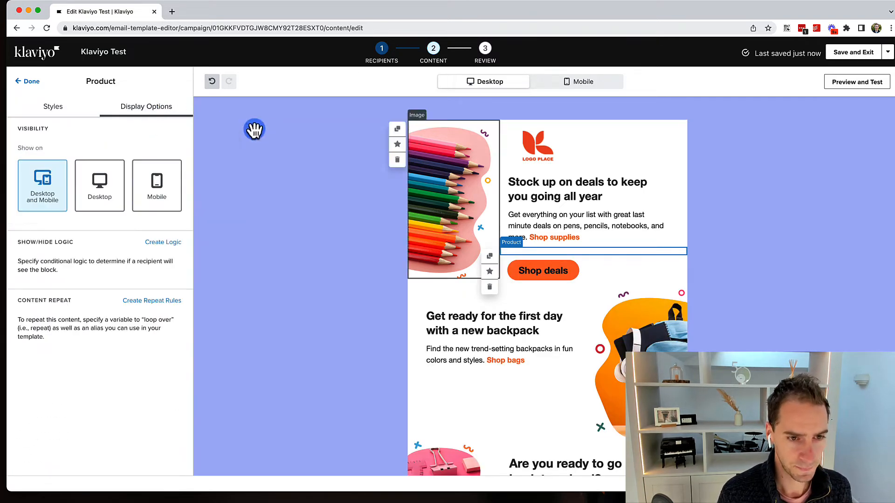
pyautogui.click(743, 216)
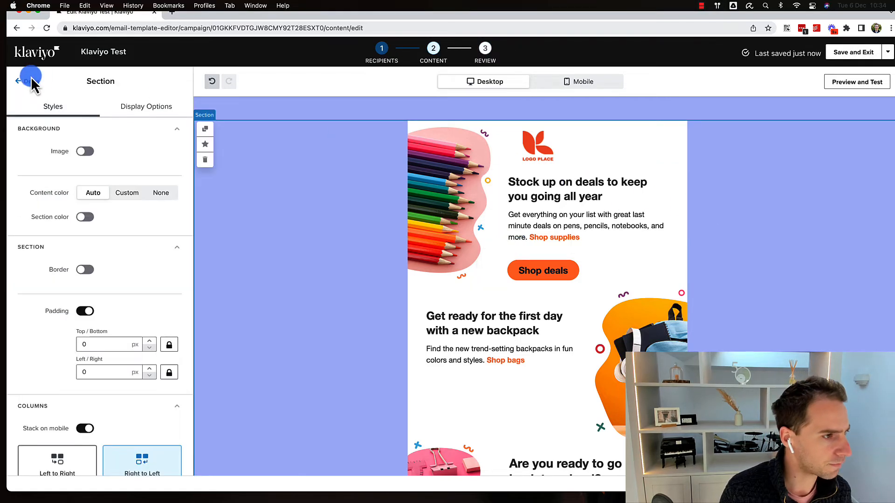
pyautogui.click(29, 80)
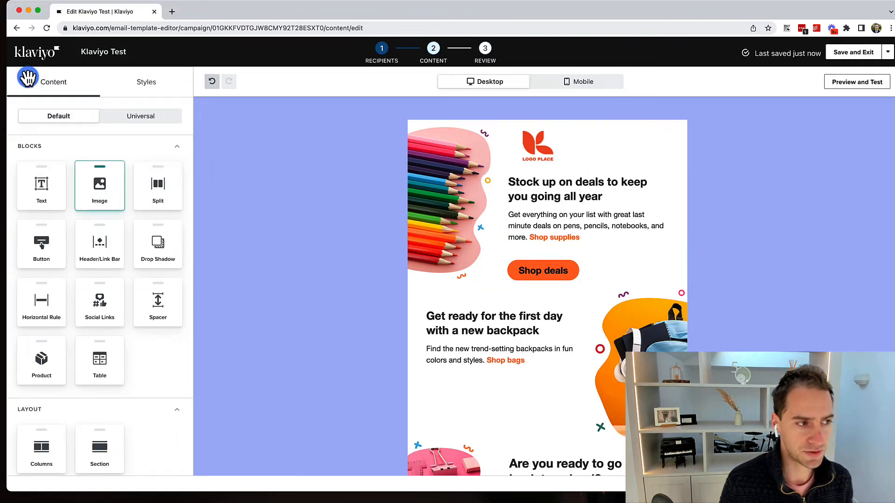
pyautogui.scroll(-1, 100, 243)
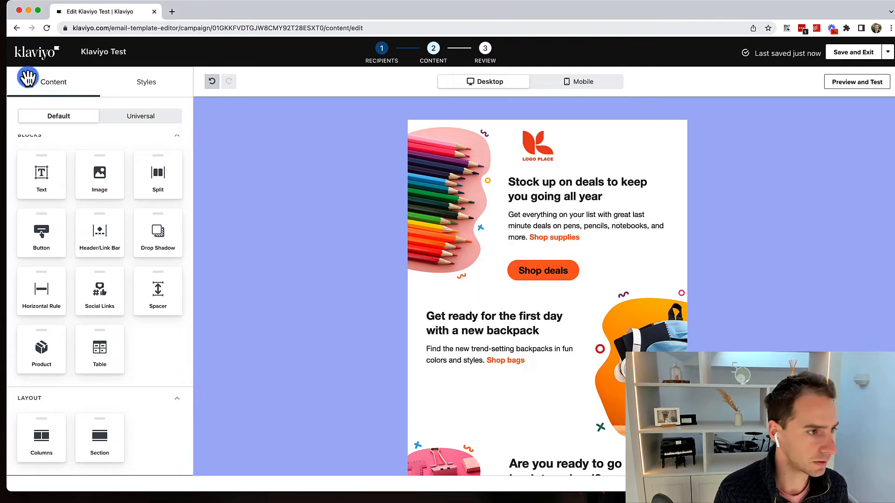
pyautogui.moveTo(47, 169); pyautogui.dragTo(567, 256)
pyautogui.click(60, 149)
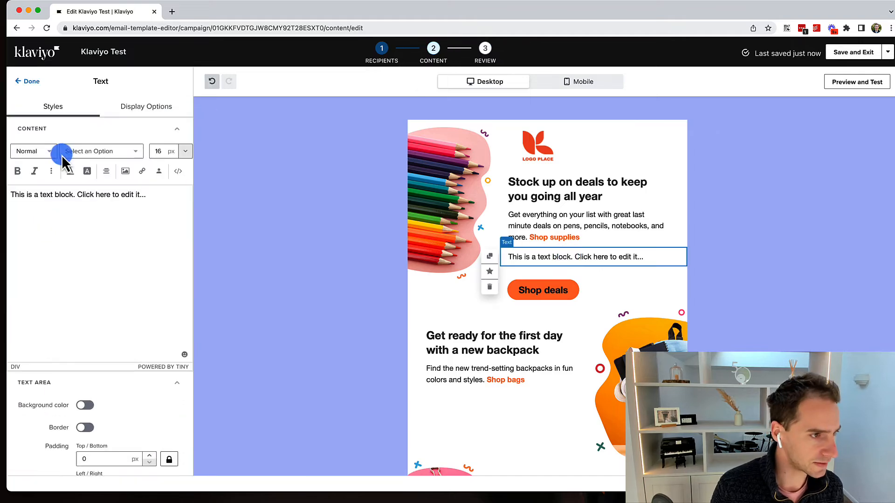
pyautogui.scroll(-3, 62, 155)
pyautogui.scroll(4, 61, 155)
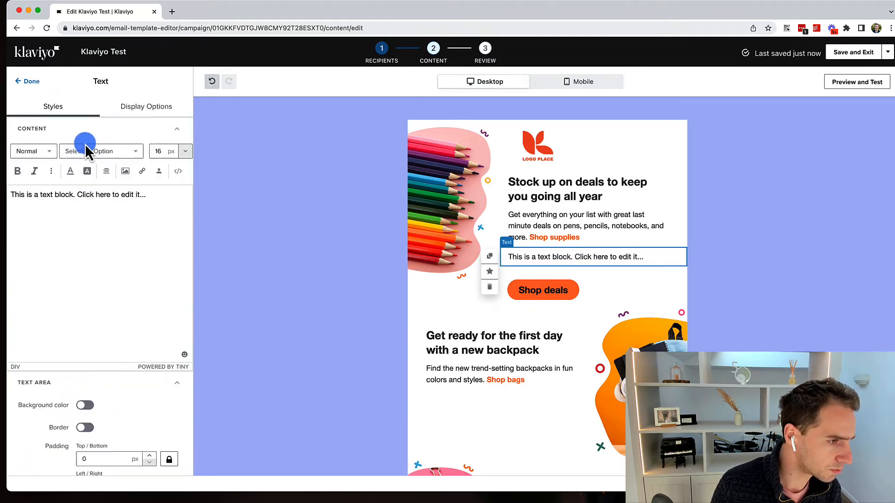
pyautogui.click(139, 121)
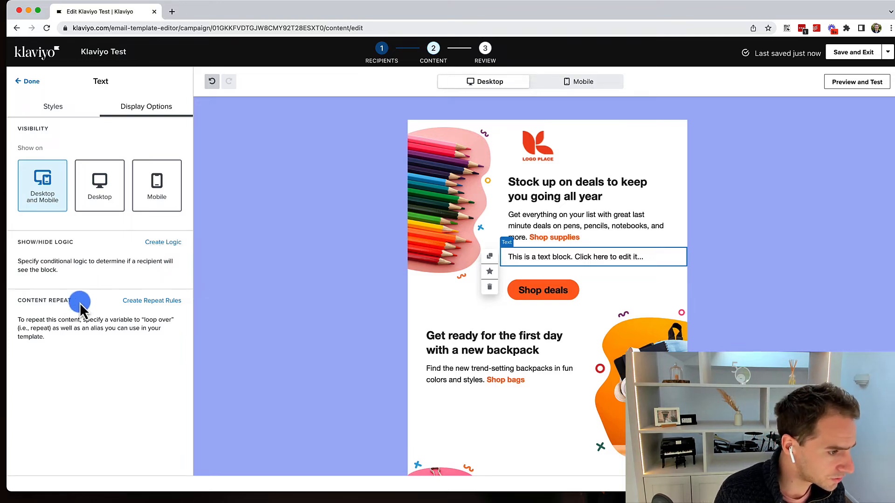
pyautogui.moveTo(45, 323); pyautogui.dragTo(132, 322)
pyautogui.click(132, 322)
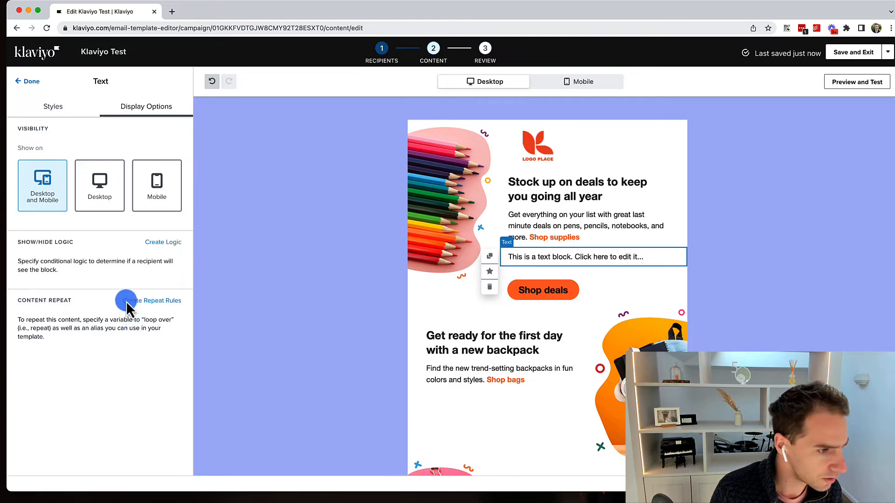
pyautogui.click(126, 302)
pyautogui.click(70, 367)
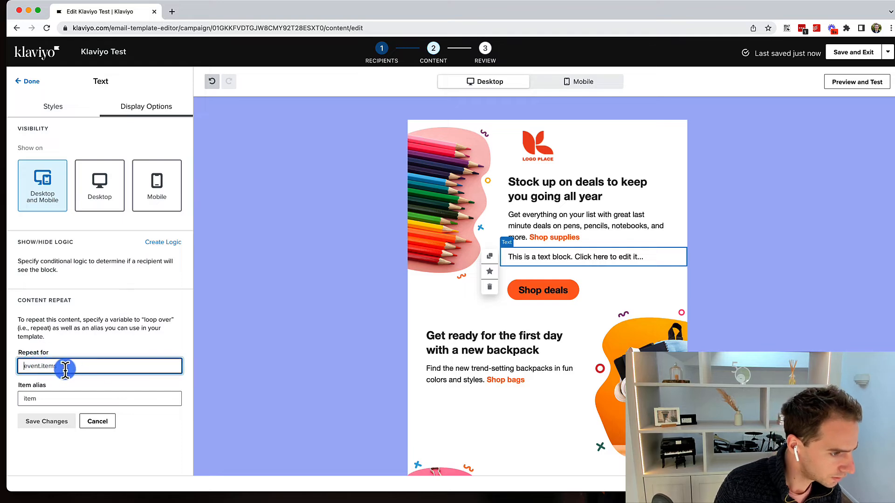
pyautogui.click(88, 425)
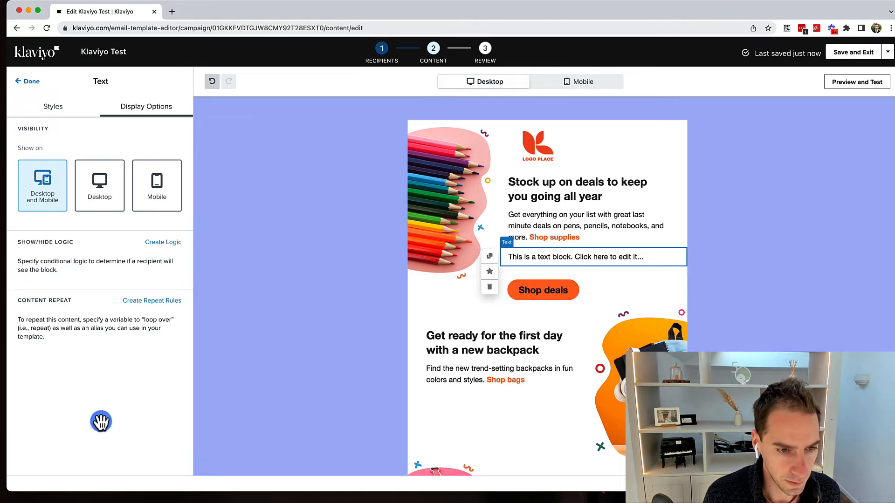
pyautogui.click(491, 272)
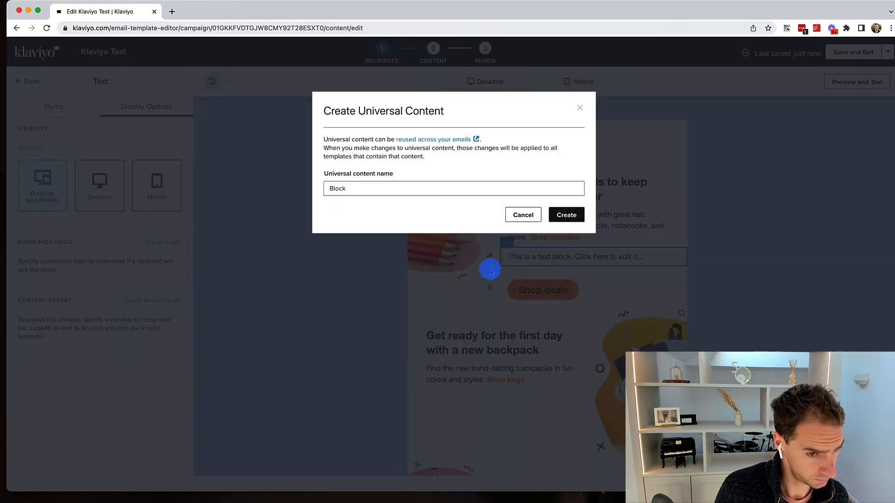
pyautogui.click(523, 214)
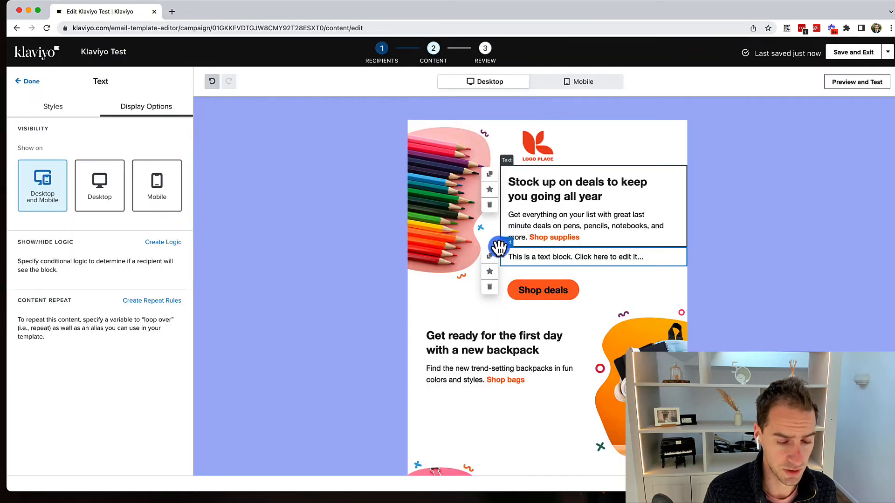
pyautogui.click(490, 285)
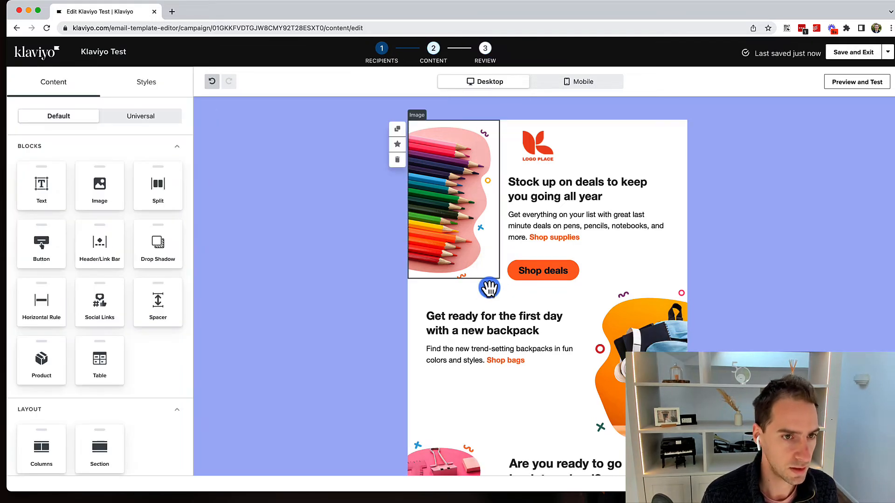
# Try the pencils image's visibility options, leaving it shown on both desktop and mobile.
pyautogui.click(470, 260)
pyautogui.click(149, 113)
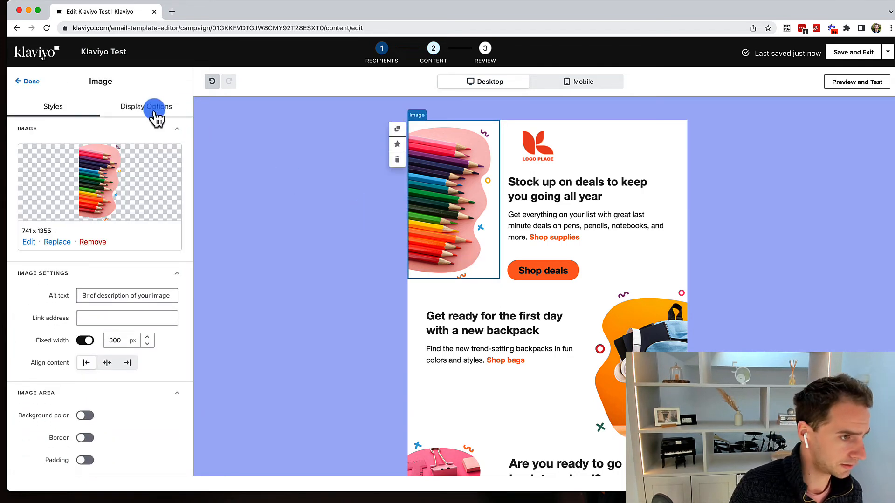
pyautogui.click(100, 189)
pyautogui.click(154, 191)
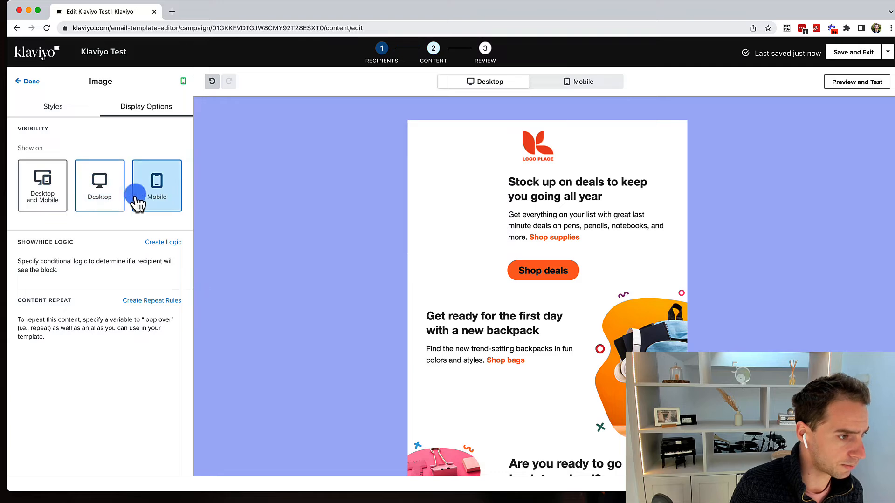
pyautogui.click(28, 189)
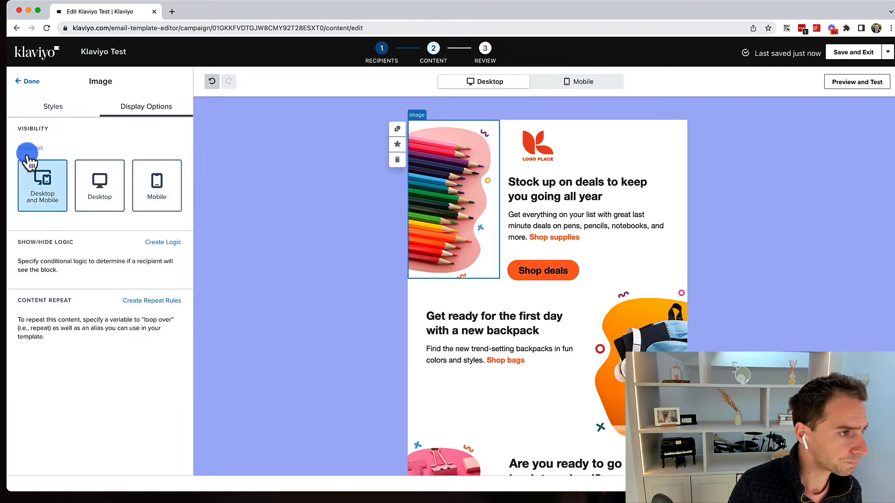
pyautogui.click(31, 81)
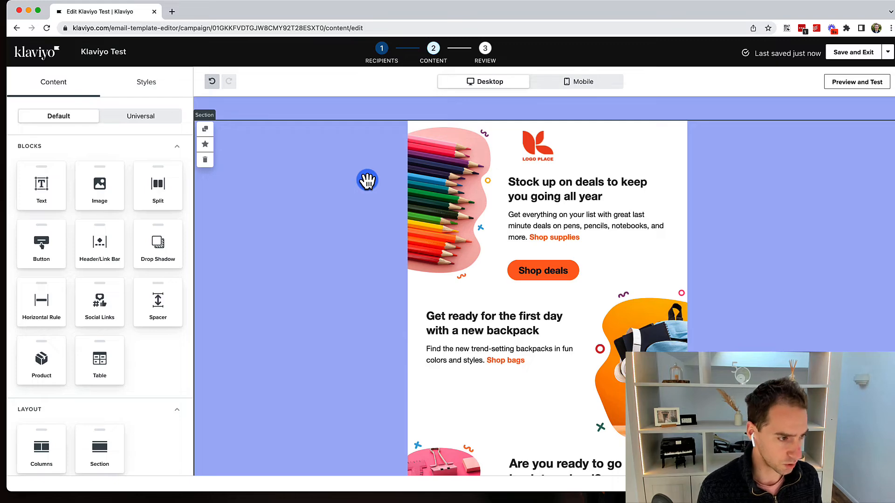
# Finish editing the Stock up on deals text, check Universal blocks, and return to Default blocks.
pyautogui.click(466, 225)
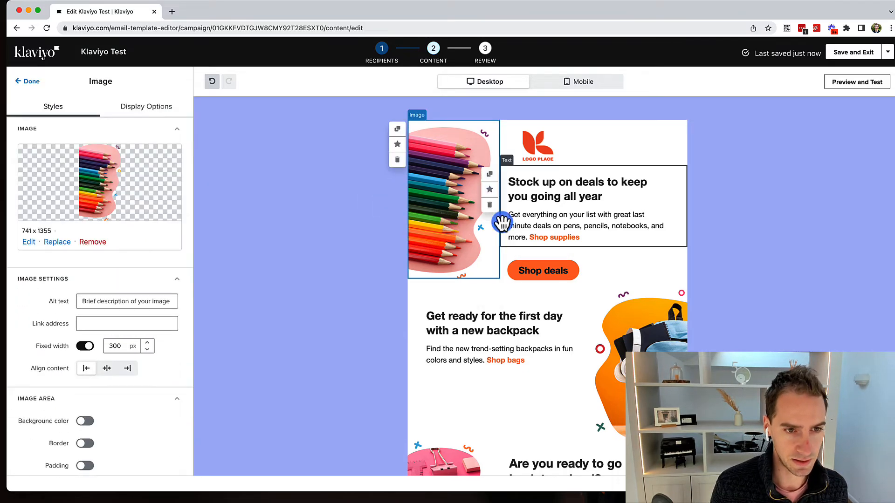
pyautogui.click(565, 209)
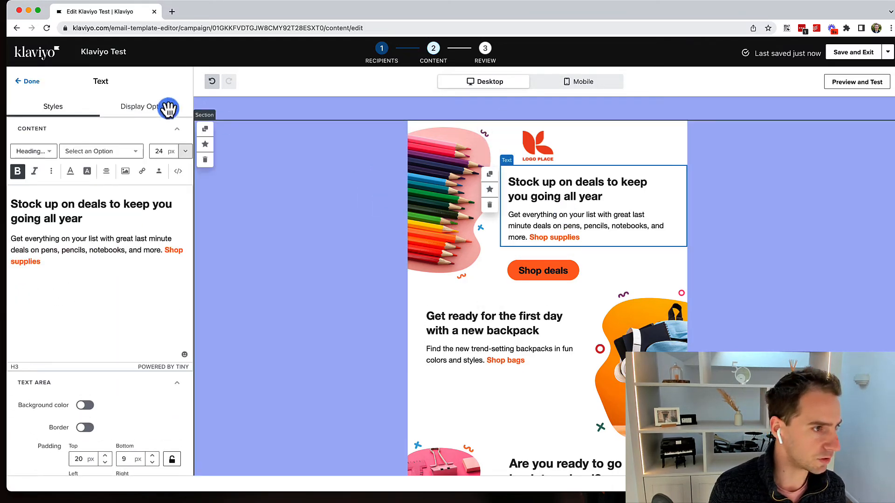
pyautogui.scroll(-6, 311, 350)
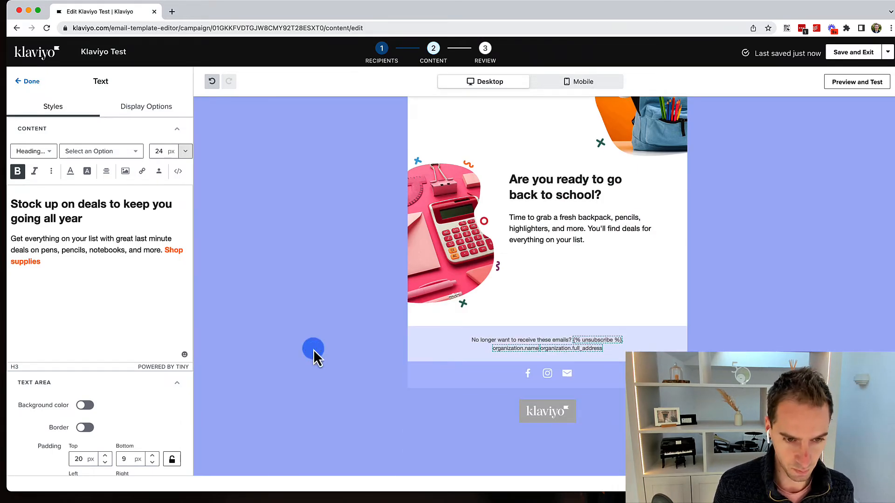
pyautogui.click(30, 85)
pyautogui.click(151, 122)
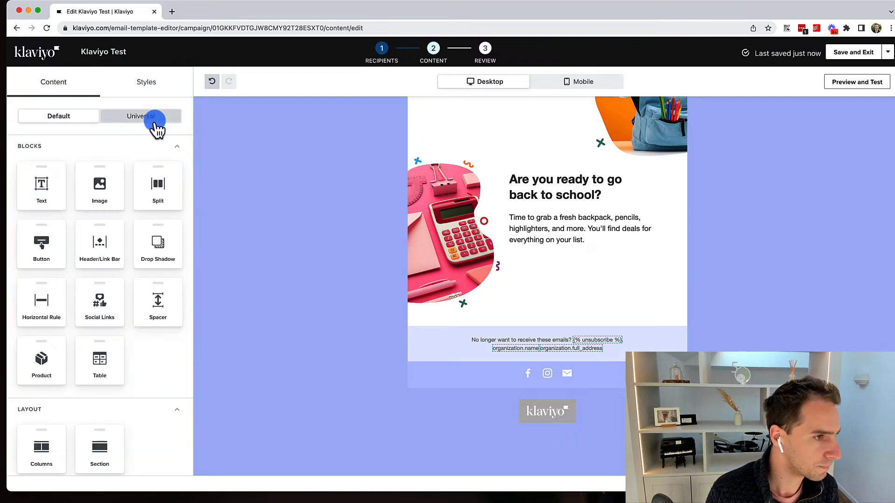
pyautogui.click(68, 116)
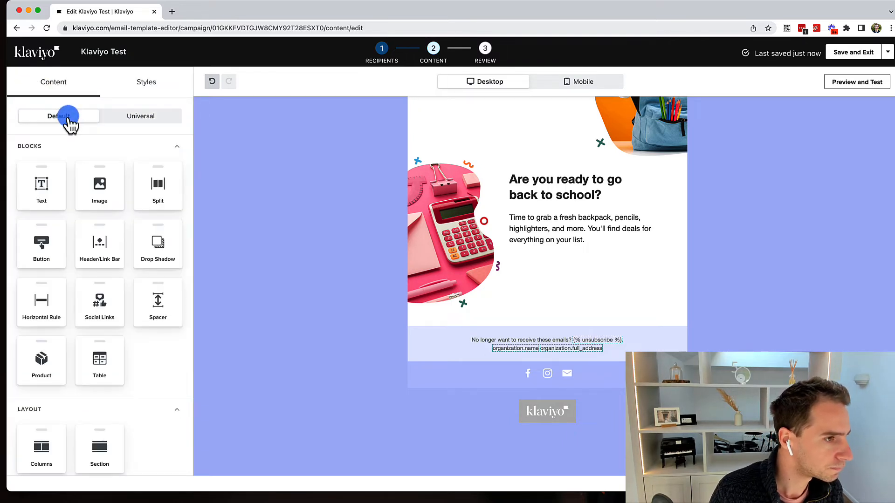
pyautogui.scroll(1, 410, 243)
pyautogui.scroll(5, 410, 243)
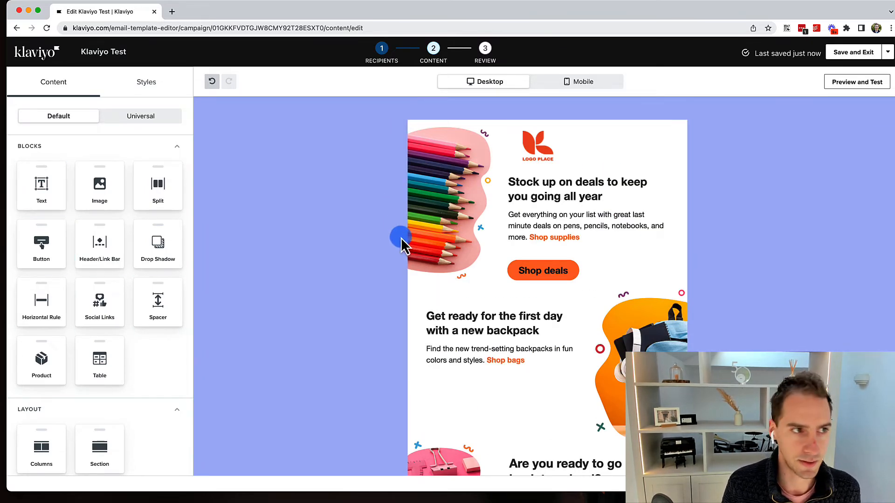
# Check the Styles tab settings and preview the Back to School email before returning to editing.
pyautogui.click(146, 84)
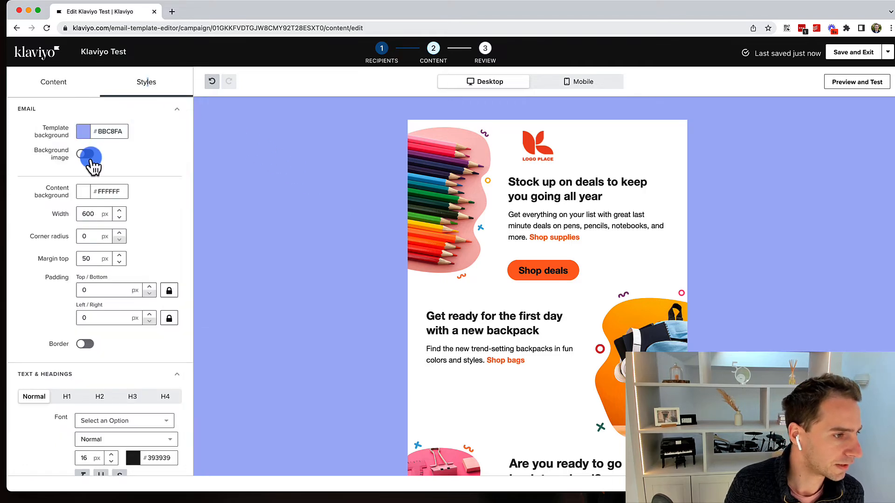
pyautogui.scroll(-8, 91, 162)
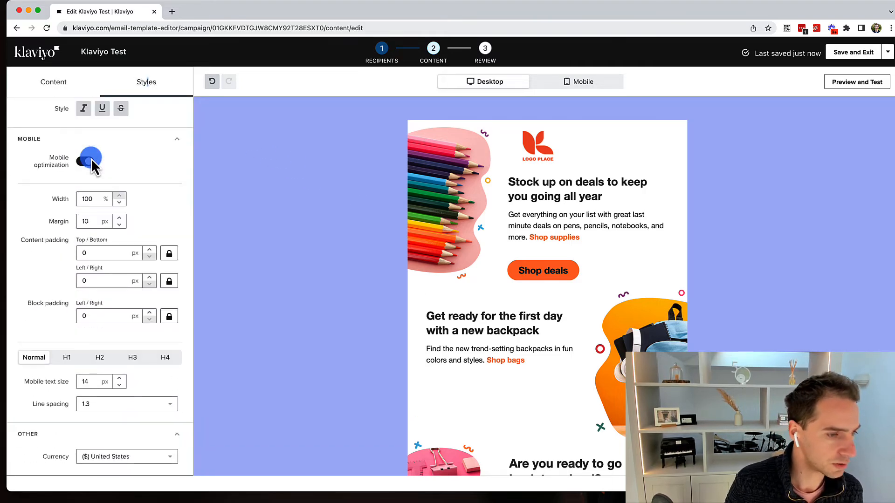
pyautogui.click(858, 82)
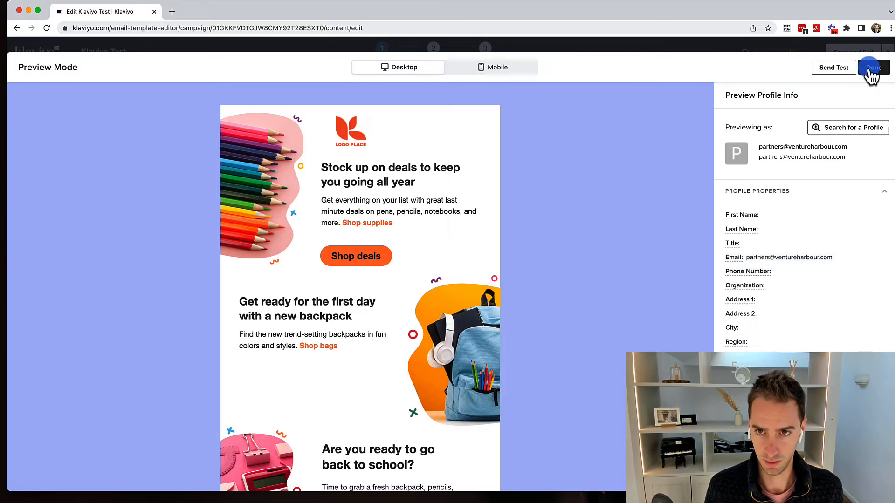
pyautogui.click(870, 70)
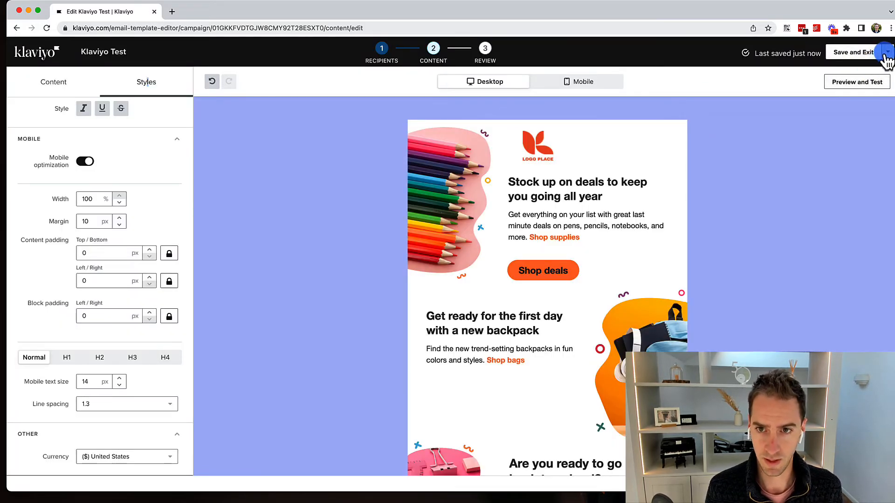
# Save and exit the email editor, then advance Klaviyo Test to the Review and Send step.
pyautogui.click(886, 52)
pyautogui.click(869, 50)
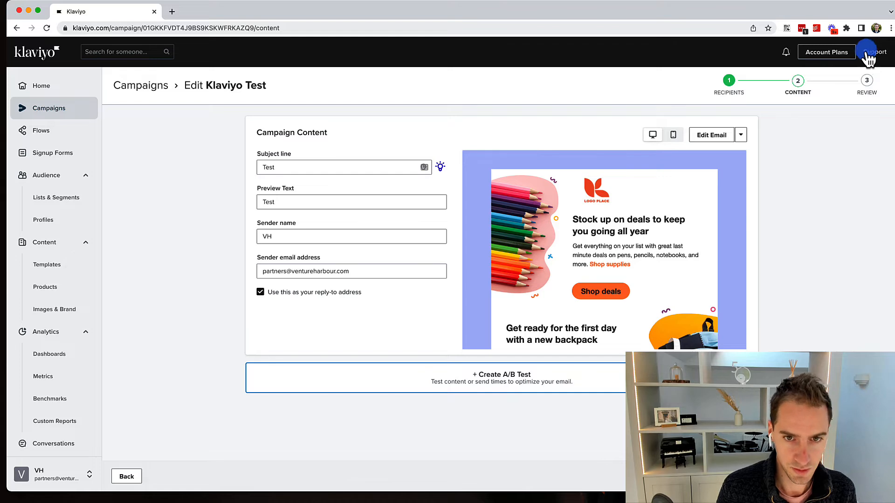
pyautogui.click(741, 135)
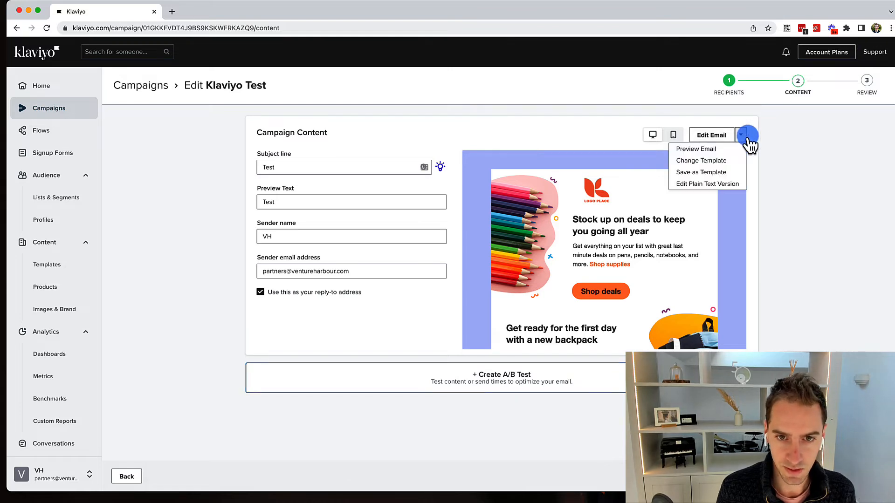
pyautogui.click(784, 166)
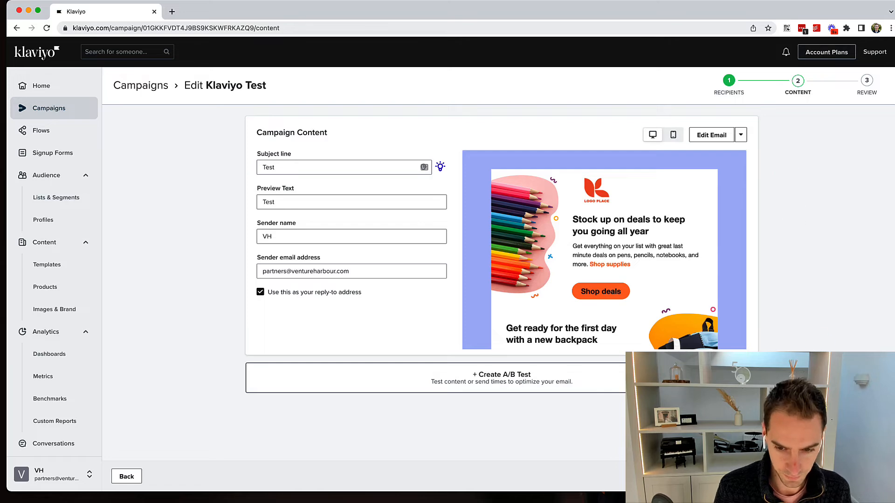
pyautogui.click(849, 476)
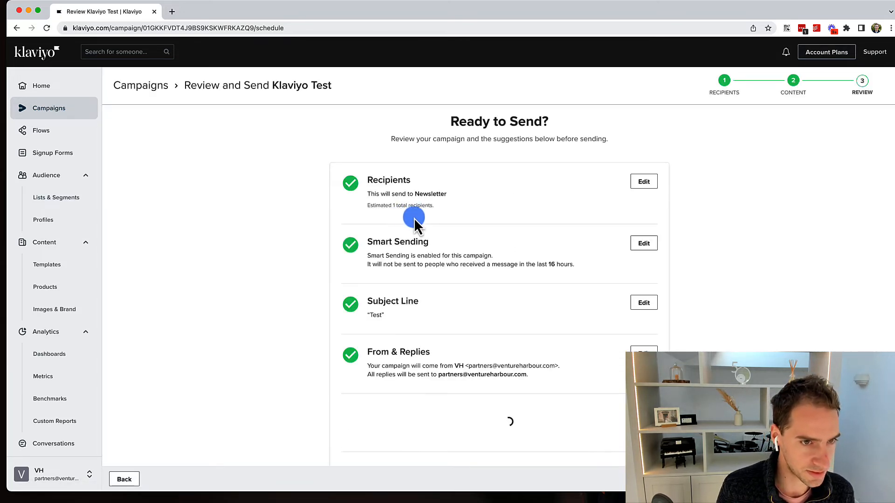
# Read through the Possible Email Content Issues warning on the review page.
pyautogui.scroll(-5, 436, 218)
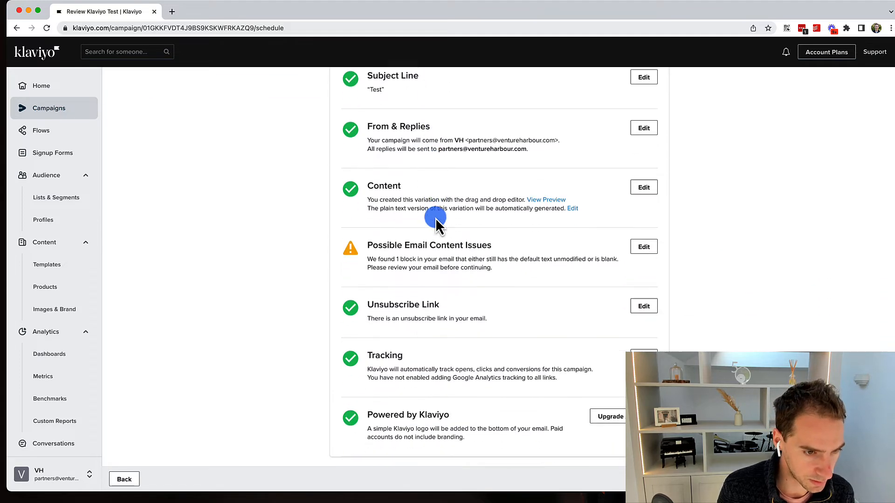
pyautogui.moveTo(411, 234); pyautogui.dragTo(485, 247)
pyautogui.click(452, 241)
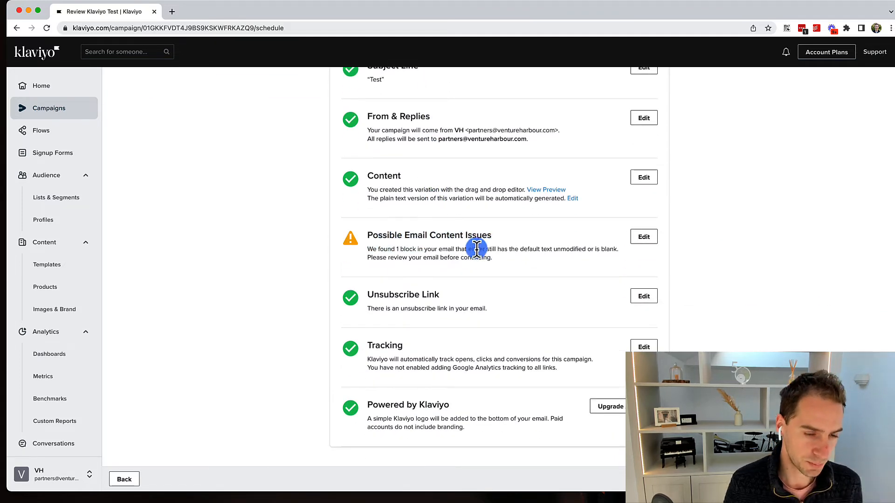
pyautogui.moveTo(379, 248); pyautogui.dragTo(616, 264)
pyautogui.click(616, 263)
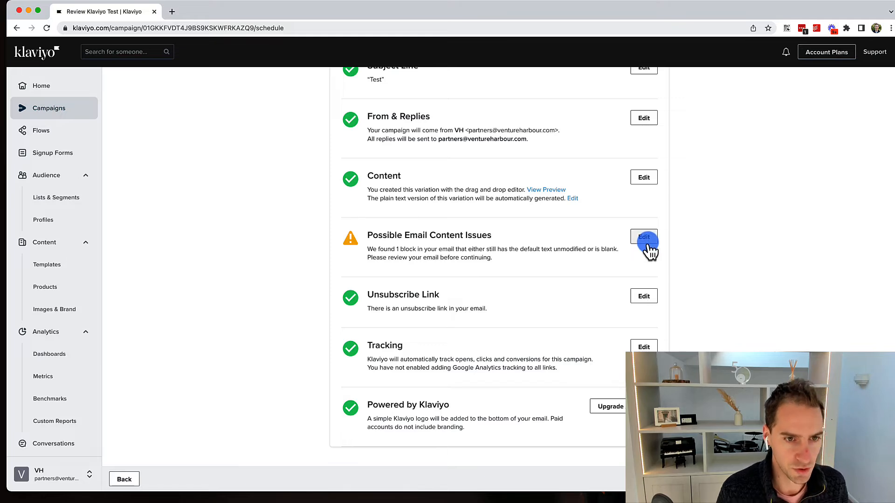
pyautogui.moveTo(429, 251); pyautogui.dragTo(459, 228)
pyautogui.click(493, 259)
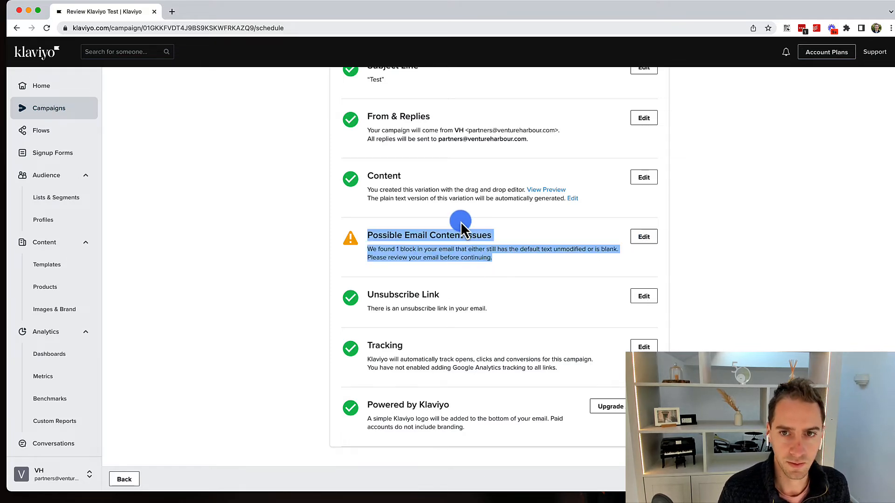
# Read the Google Analytics tracking notes and bring up the Schedule or Send options.
pyautogui.scroll(5, 461, 225)
pyautogui.scroll(-1, 460, 225)
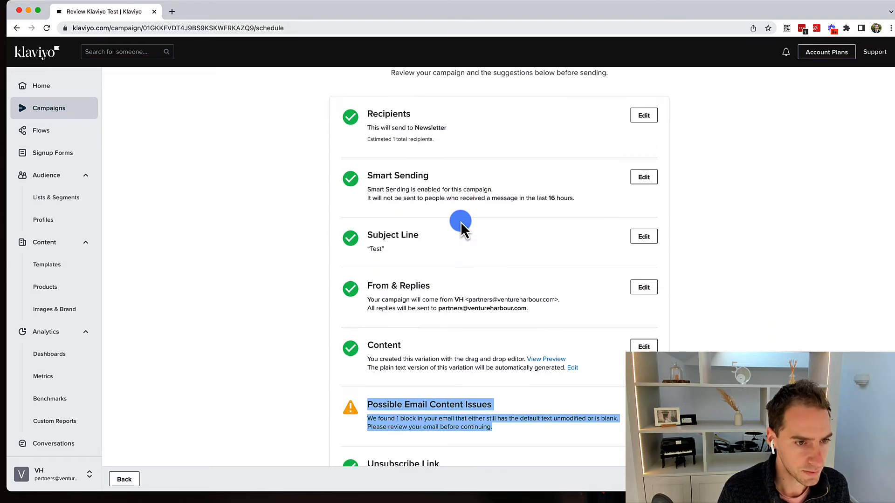
pyautogui.scroll(-4, 460, 224)
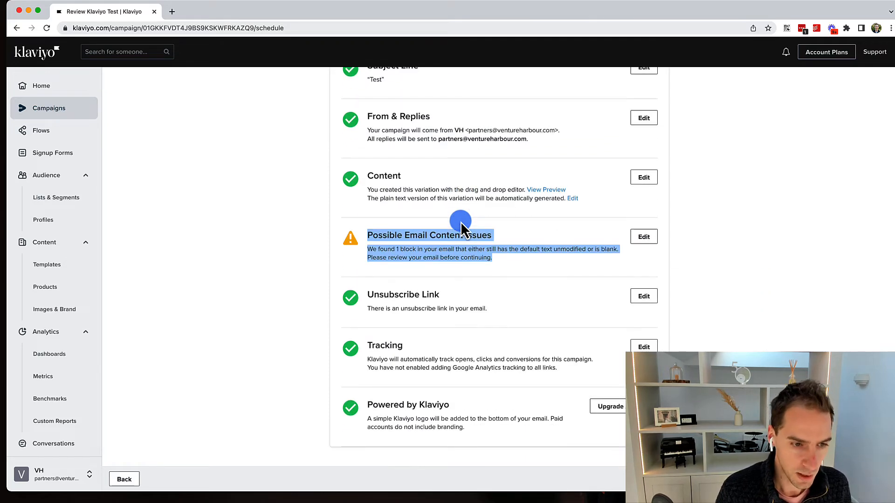
pyautogui.tripleClick(539, 365)
pyautogui.click(546, 357)
pyautogui.tripleClick(546, 357)
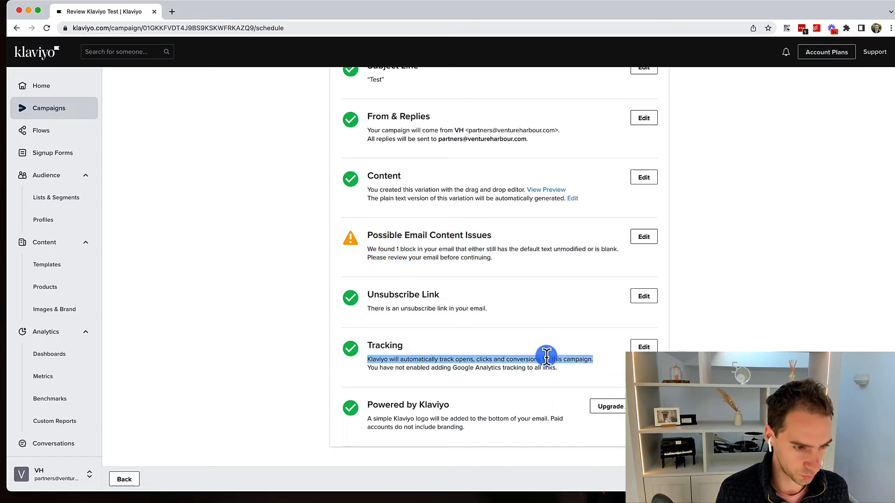
pyautogui.scroll(6, 546, 357)
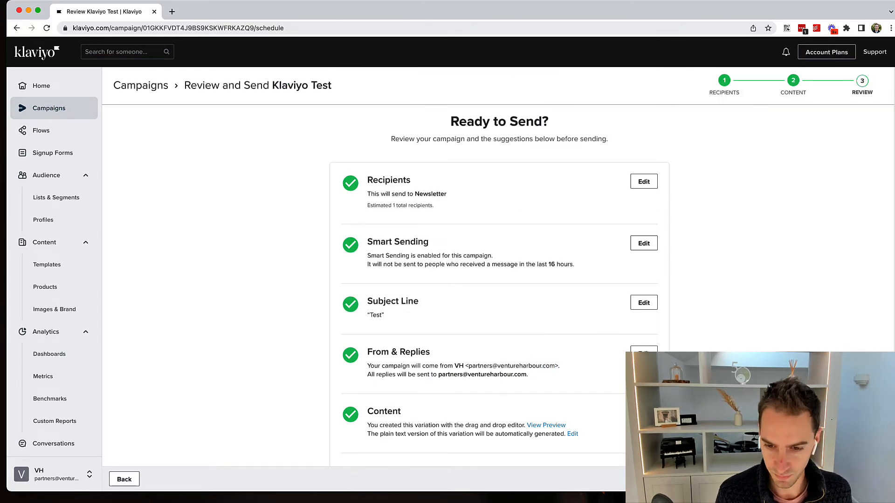
pyautogui.click(856, 479)
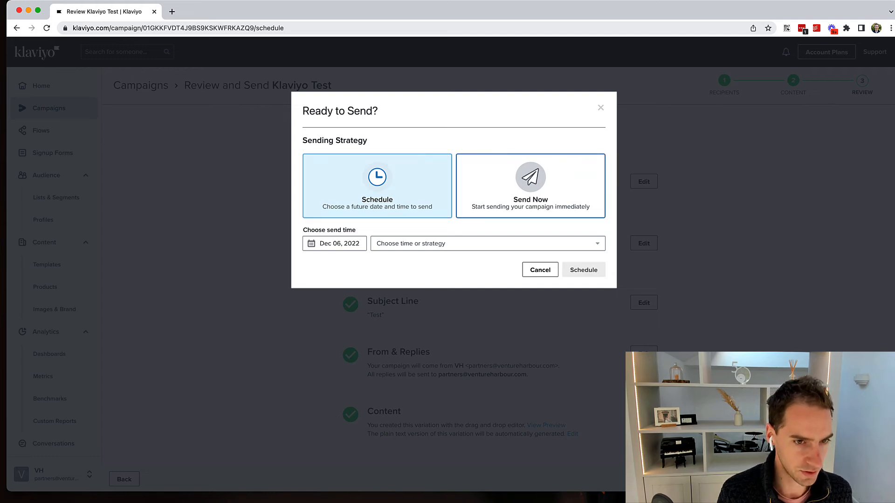
# Close the Ready to Send dialog without sending and switch to the empty Flows page.
pyautogui.click(522, 247)
pyautogui.click(334, 264)
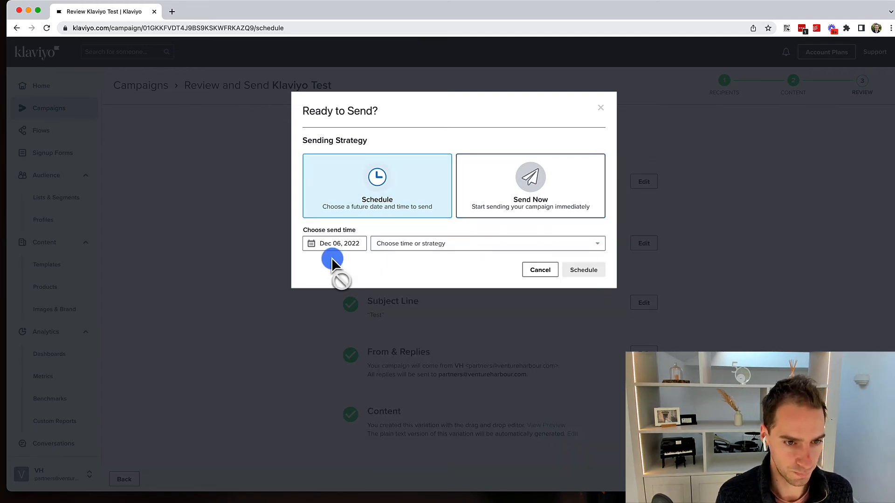
pyautogui.click(598, 107)
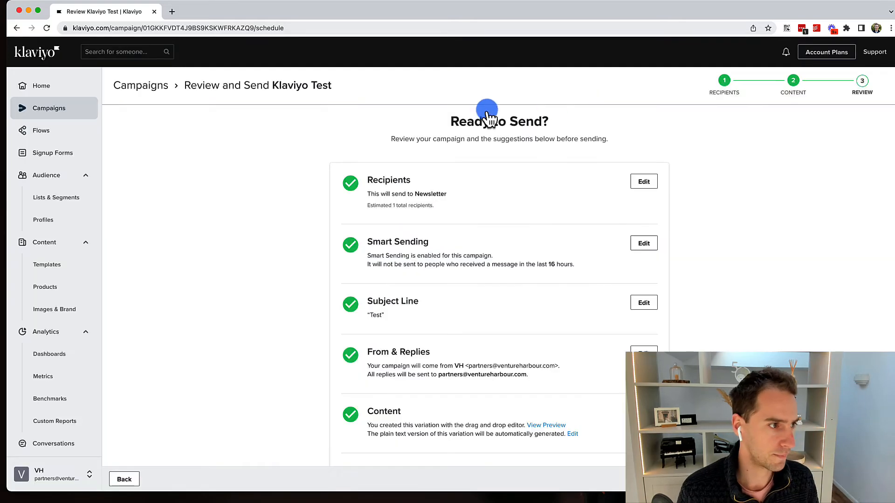
pyautogui.click(40, 135)
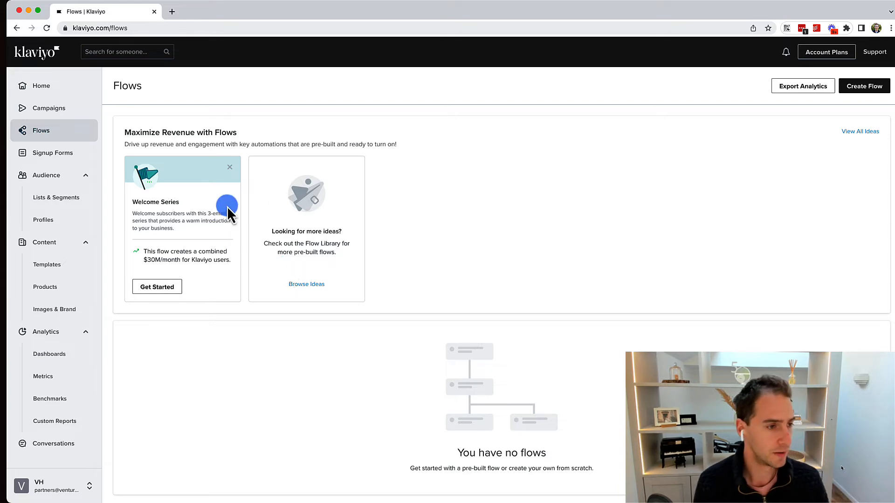
# From all flow ideas under Prevent lost sales, open the Browse Abandonment A/B Test (Email or SMS) template.
pyautogui.click(869, 131)
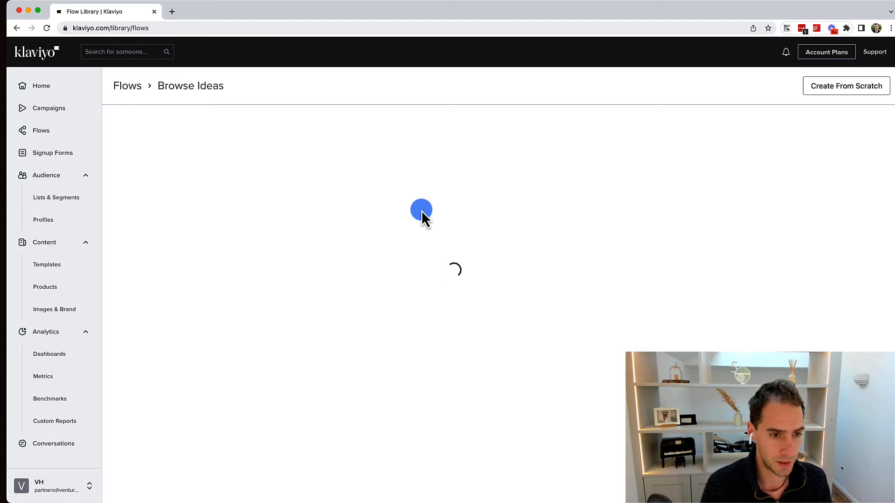
pyautogui.scroll(-4, 466, 251)
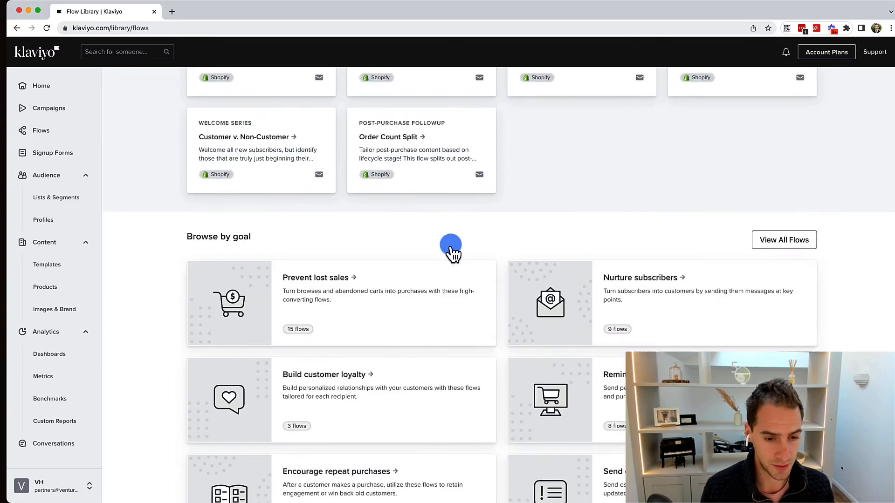
pyautogui.scroll(-2, 451, 249)
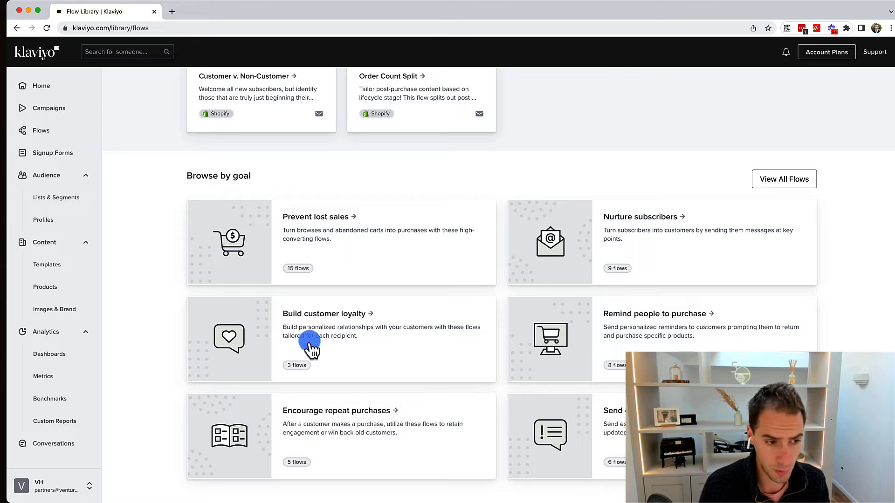
pyautogui.click(348, 253)
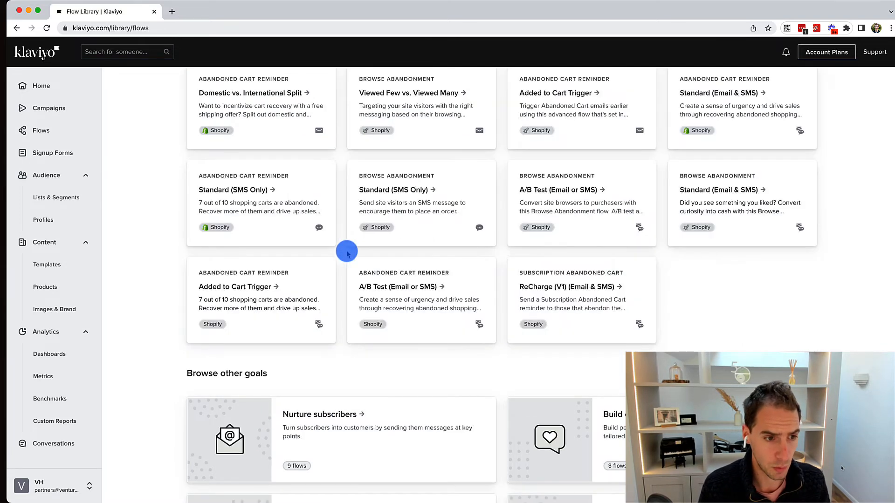
pyautogui.click(569, 196)
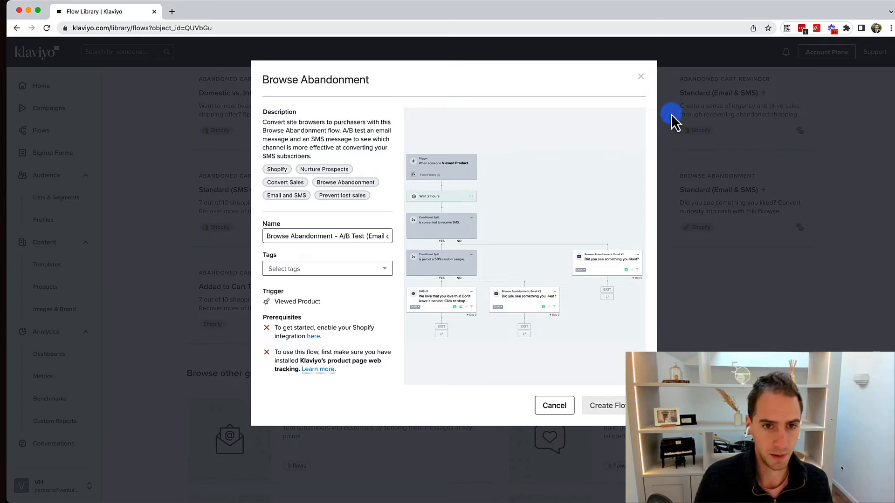
pyautogui.click(641, 80)
pyautogui.click(615, 100)
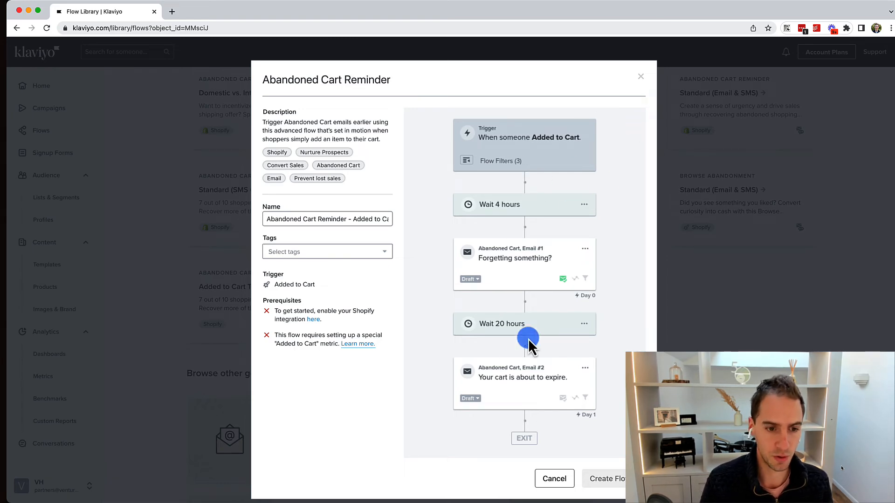
pyautogui.click(641, 80)
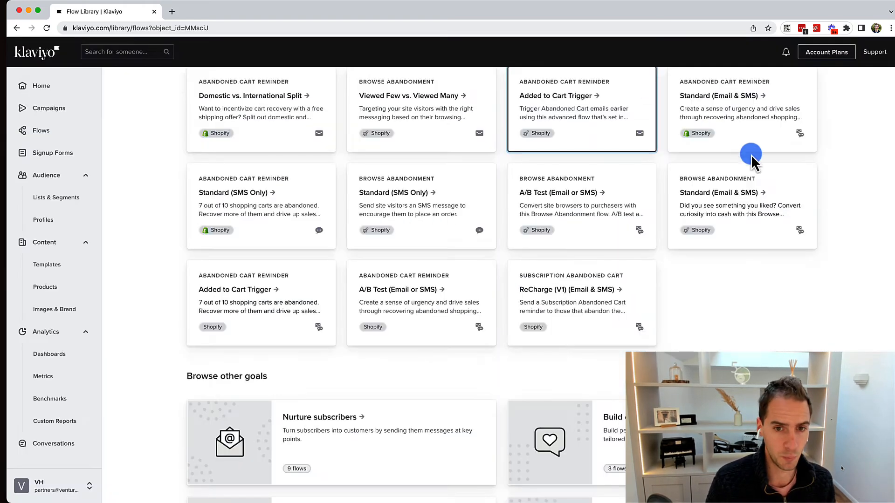
pyautogui.click(735, 184)
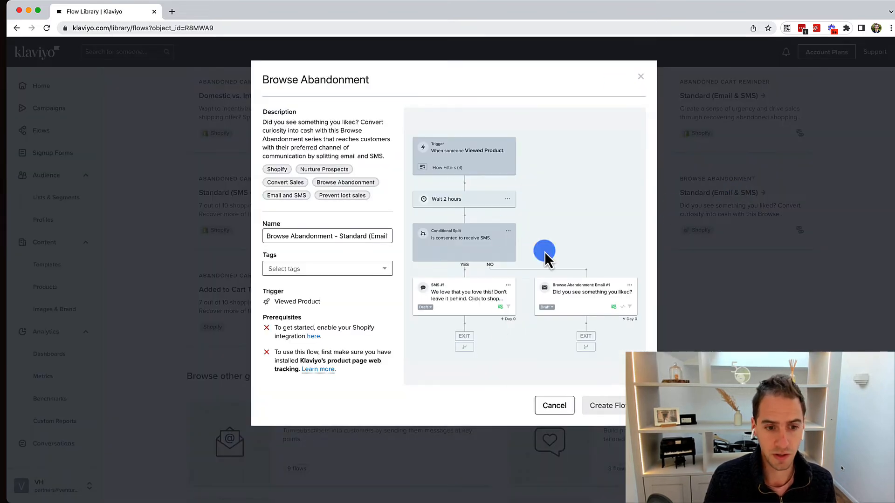
pyautogui.click(640, 81)
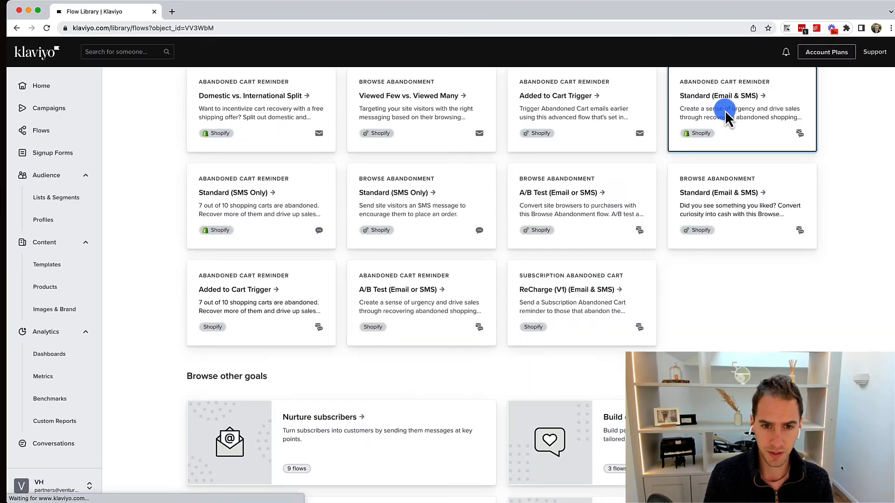
pyautogui.click(725, 110)
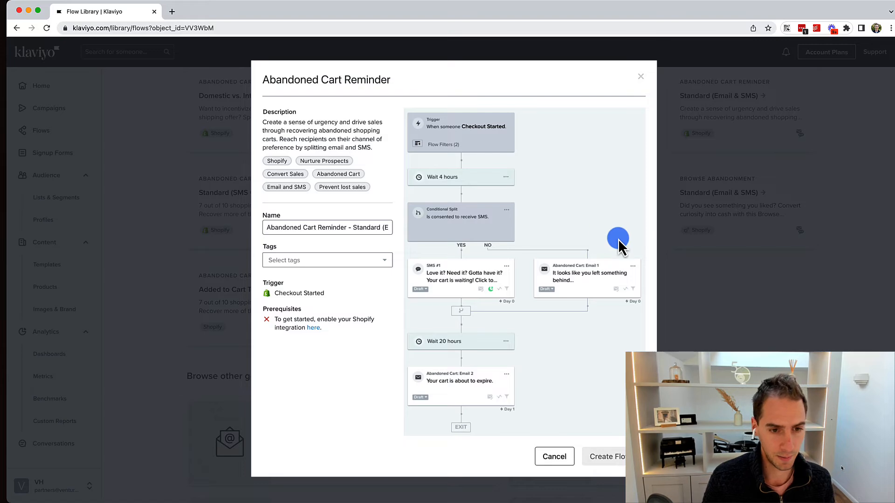
pyautogui.click(642, 80)
pyautogui.scroll(5, 350, 196)
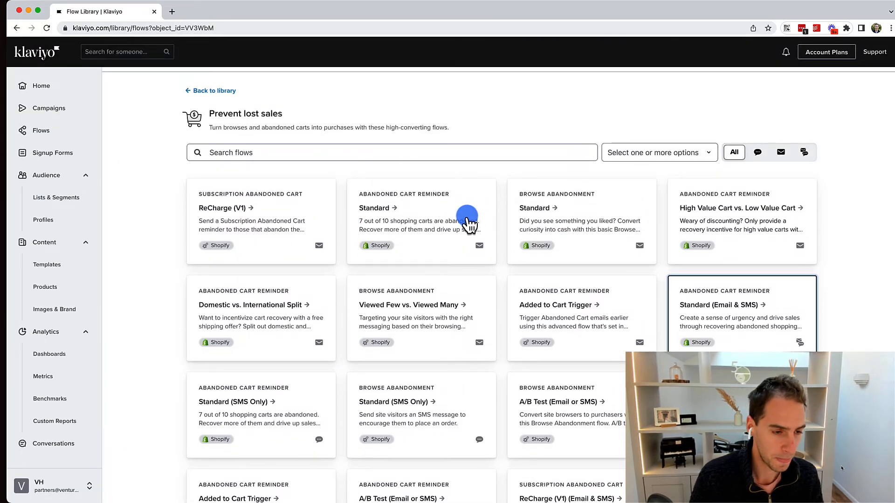
# Start a new flow with Create From Scratch and focus the Create Flow dialog's Name field.
pyautogui.scroll(-9, 466, 222)
pyautogui.scroll(9, 423, 230)
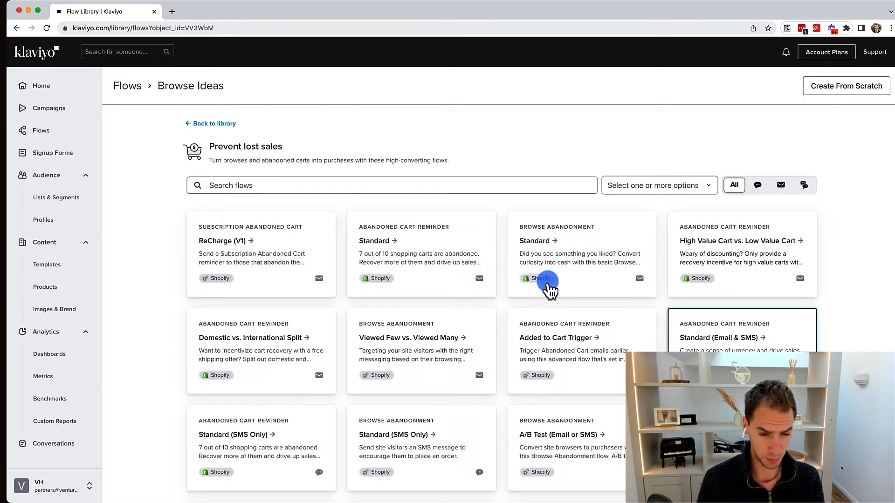
pyautogui.scroll(-1, 551, 291)
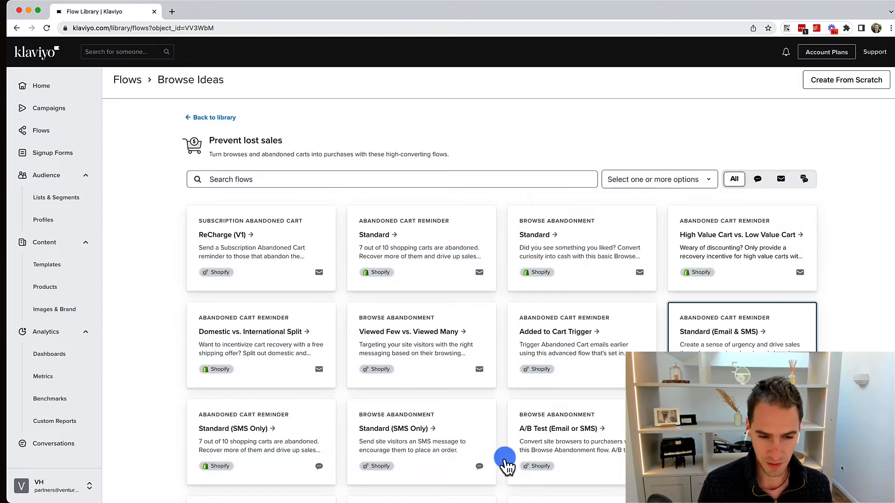
pyautogui.scroll(-8, 629, 355)
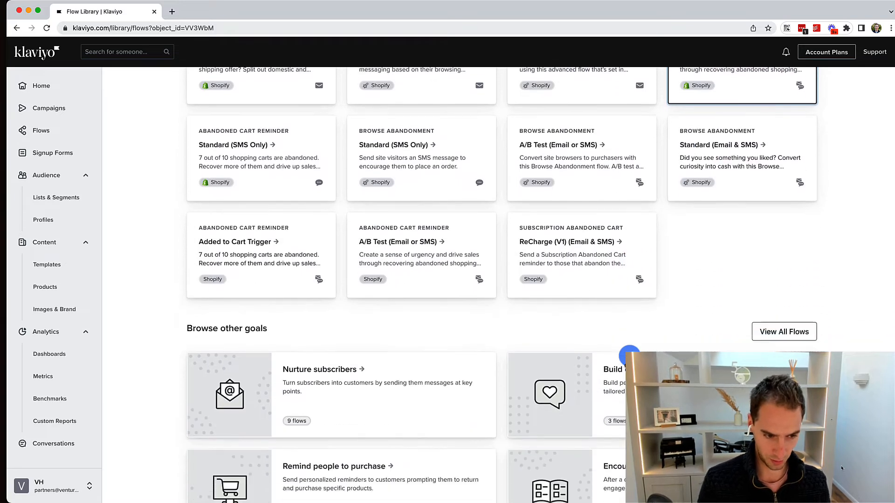
pyautogui.click(464, 362)
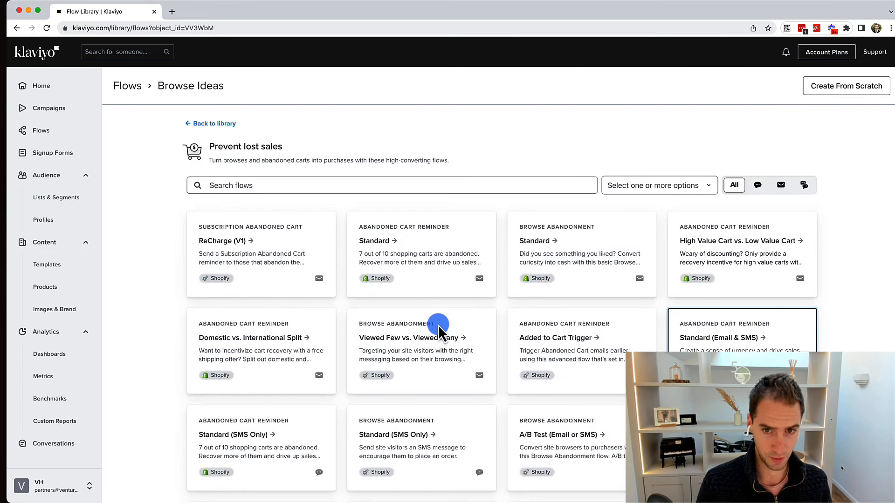
pyautogui.click(824, 86)
pyautogui.click(431, 153)
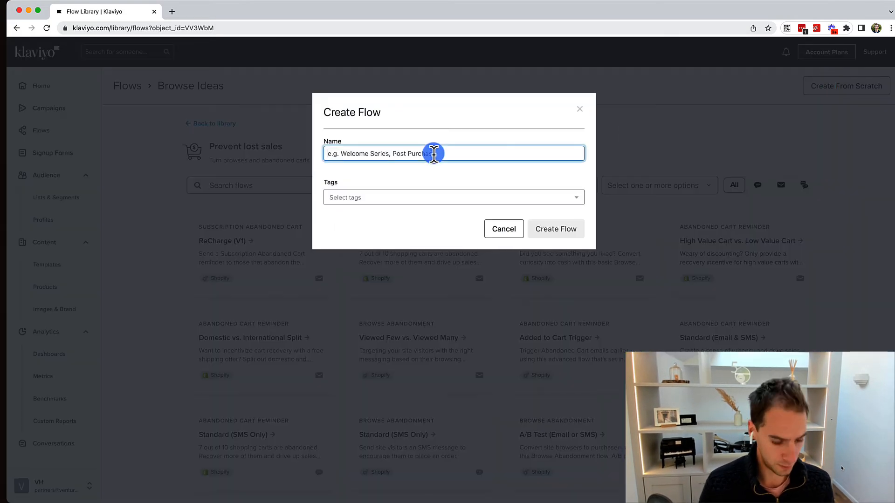
# Name the new flow 'Test' and create it.
pyautogui.write('Test')
pyautogui.click(555, 230)
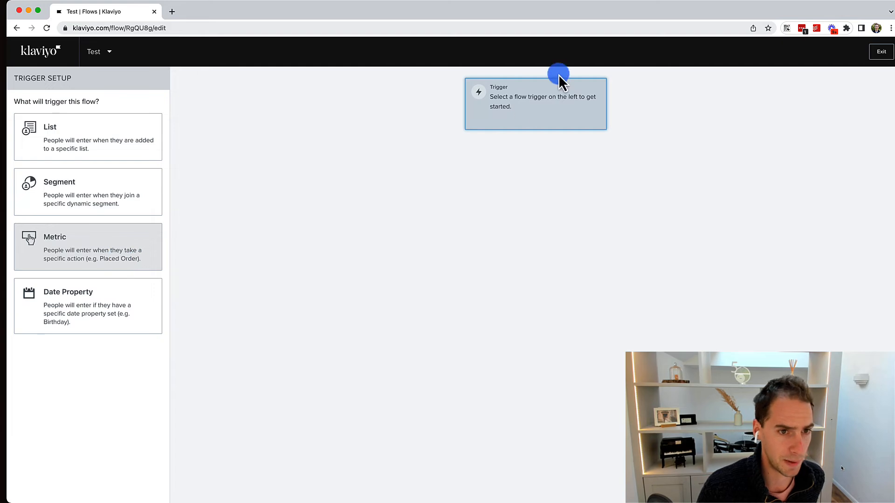
# Set the trigger type to Metric and pick Failed Payment from the metric list.
pyautogui.click(141, 246)
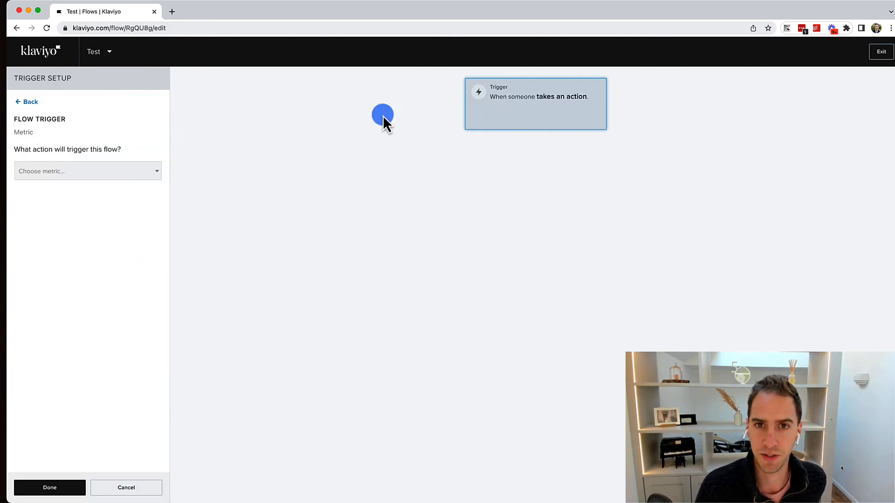
pyautogui.click(124, 171)
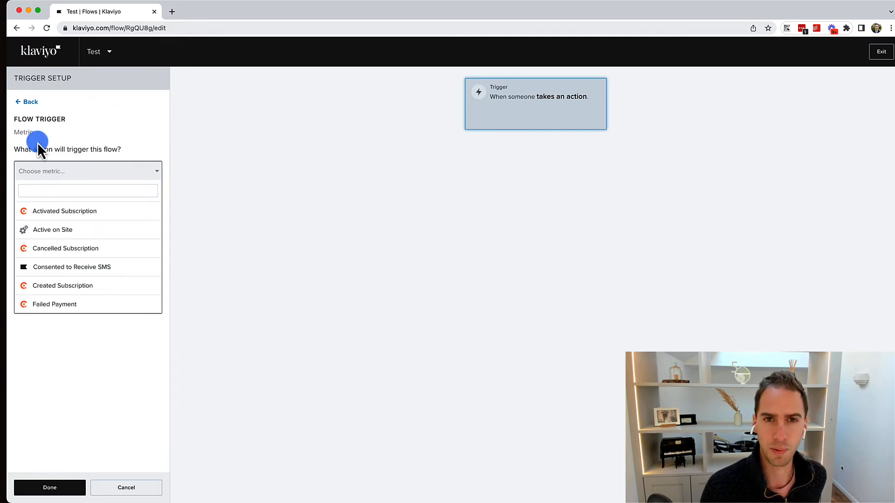
pyautogui.scroll(-3, 88, 224)
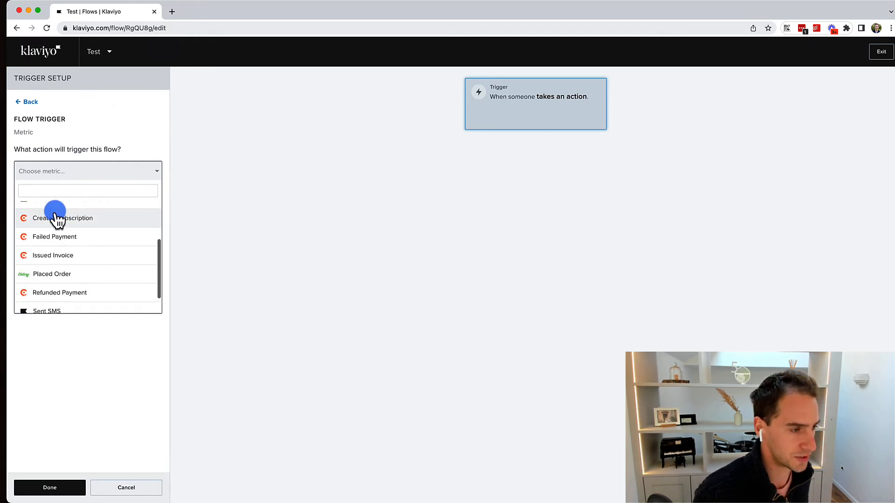
pyautogui.scroll(3, 56, 218)
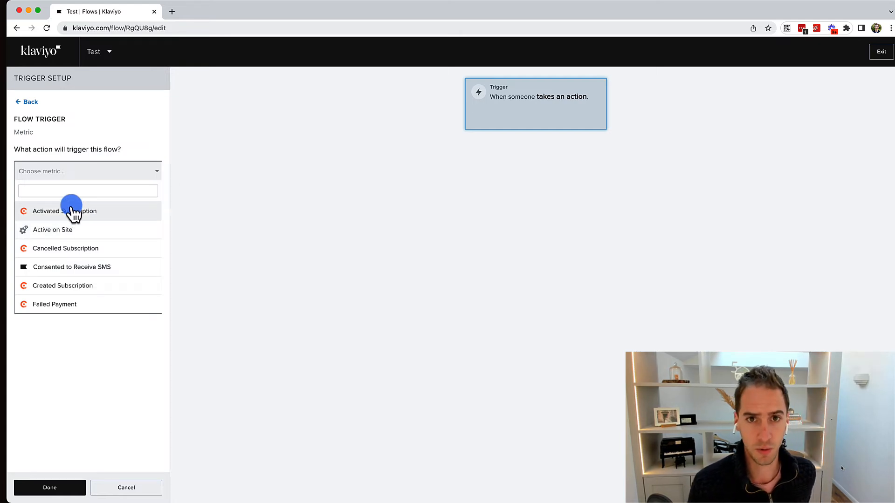
pyautogui.scroll(-4, 67, 220)
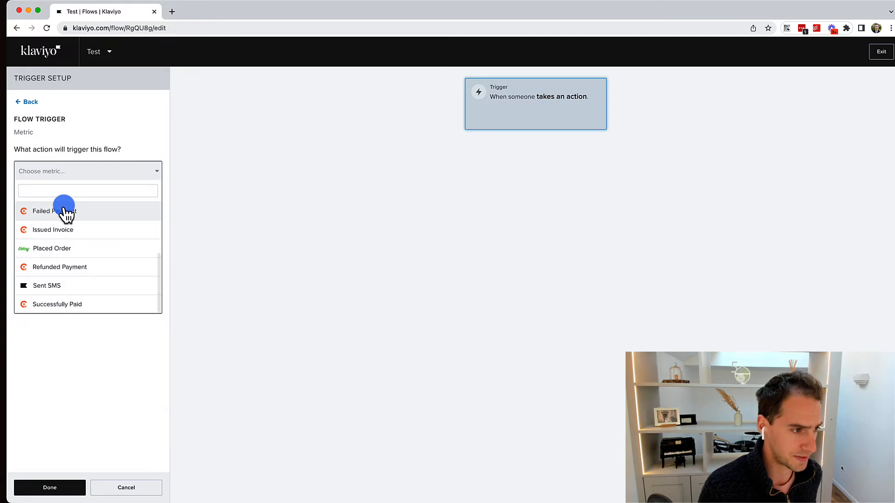
pyautogui.scroll(4, 28, 227)
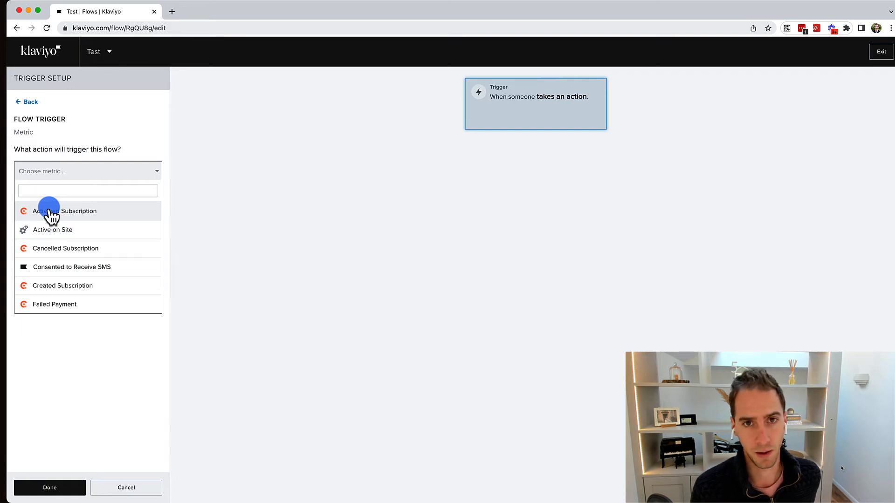
pyautogui.scroll(-5, 50, 217)
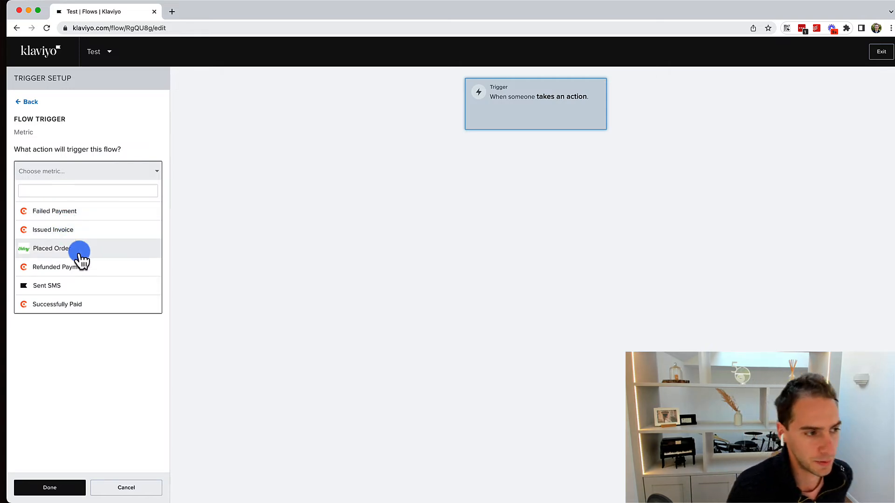
pyautogui.click(47, 215)
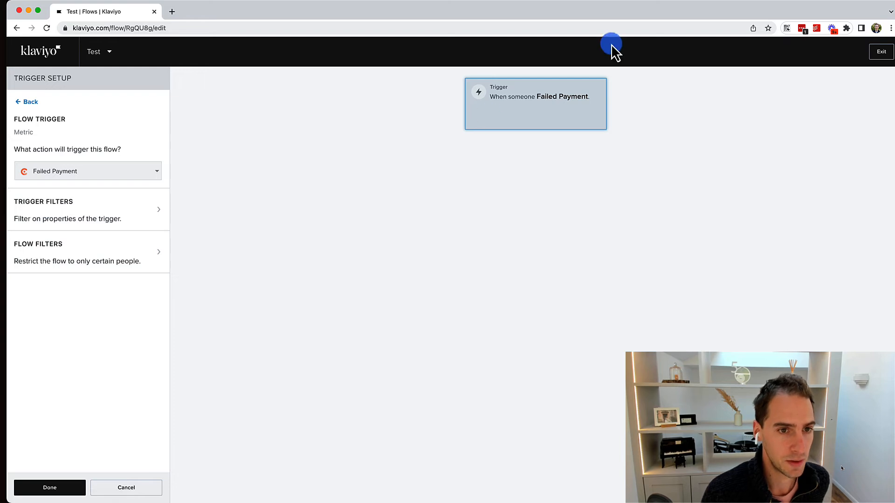
# Skip the trigger filters and confirm the Failed Payment trigger with Done.
pyautogui.click(80, 214)
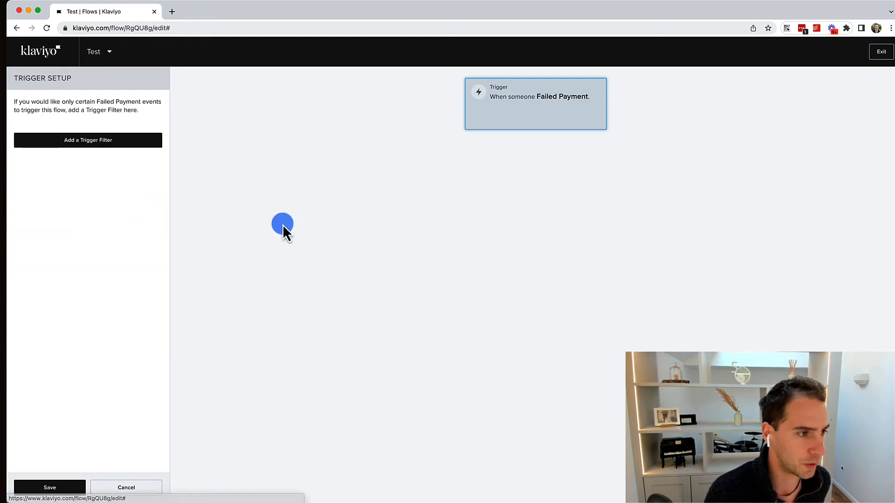
pyautogui.click(54, 138)
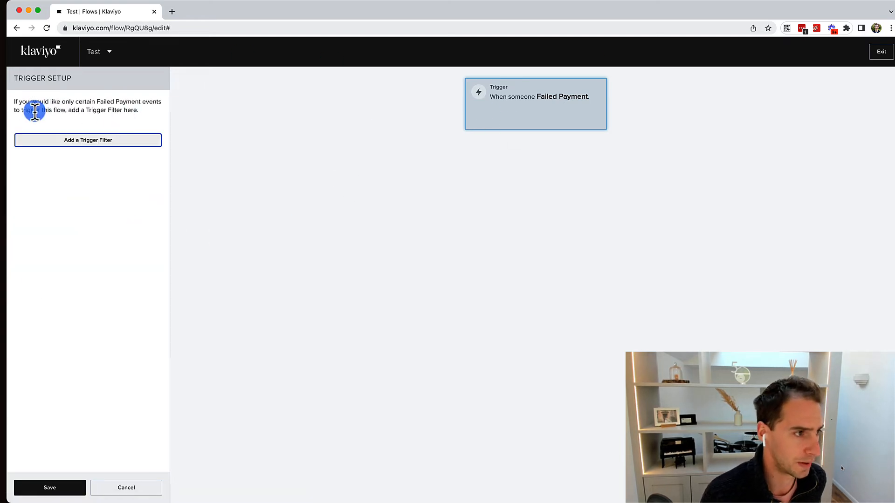
pyautogui.click(55, 488)
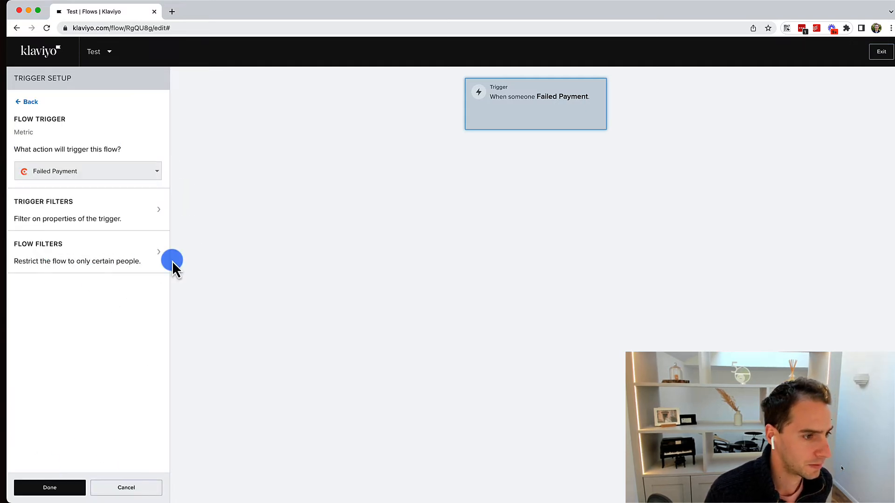
pyautogui.click(60, 489)
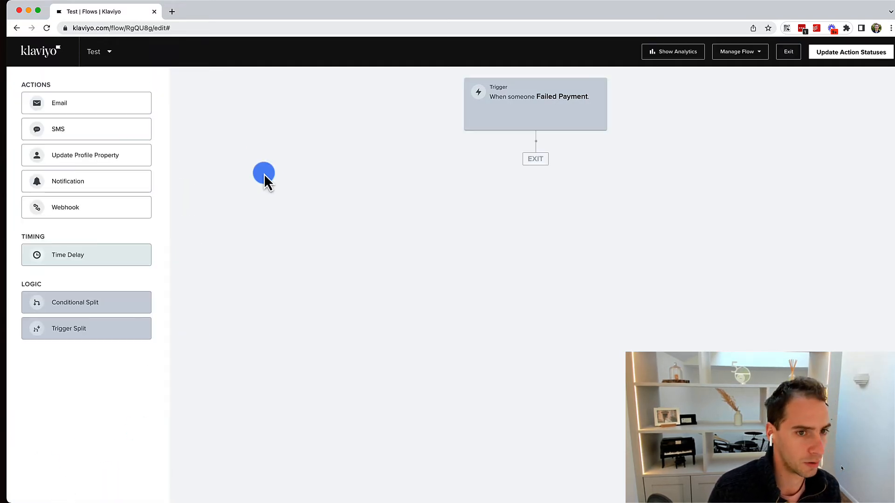
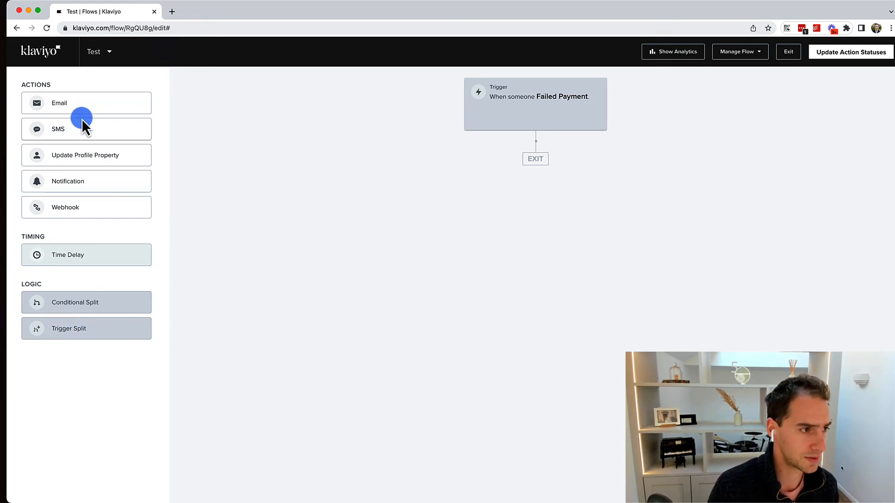
# Add an Email step after the Failed Payment trigger, with a Time Delay placed before it.
pyautogui.moveTo(49, 110); pyautogui.dragTo(513, 154)
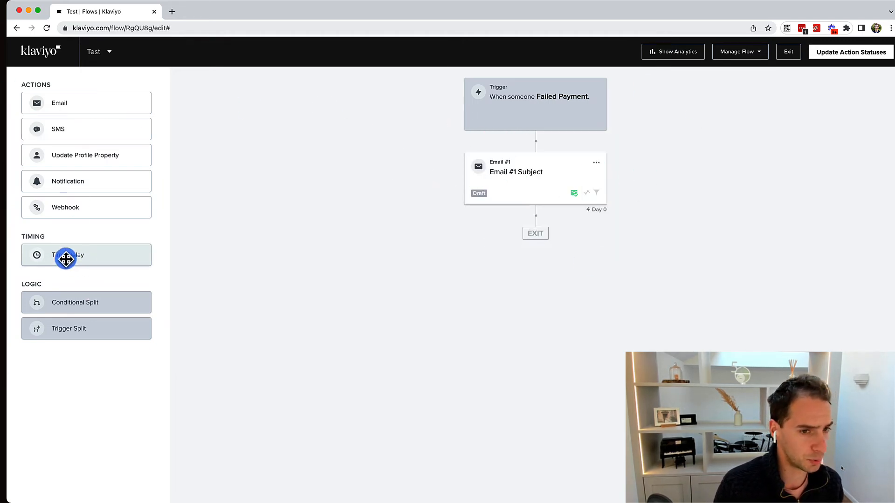
pyautogui.moveTo(65, 258); pyautogui.dragTo(515, 145)
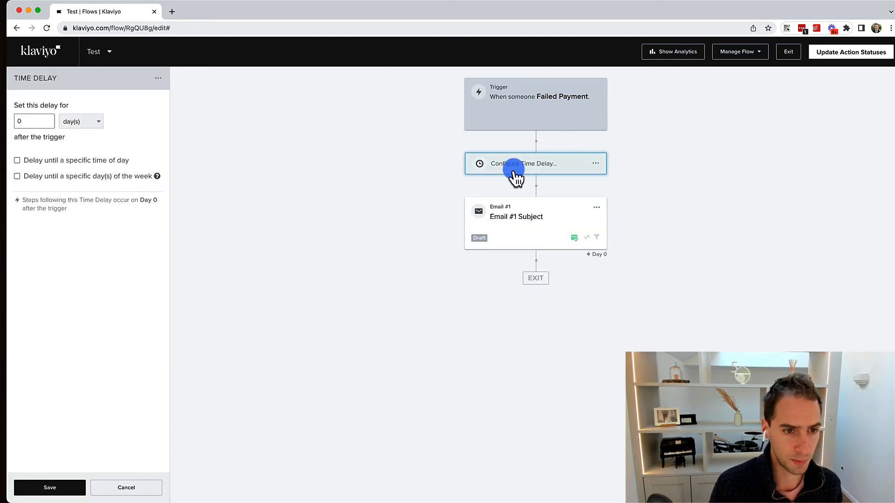
pyautogui.click(513, 168)
pyautogui.click(548, 172)
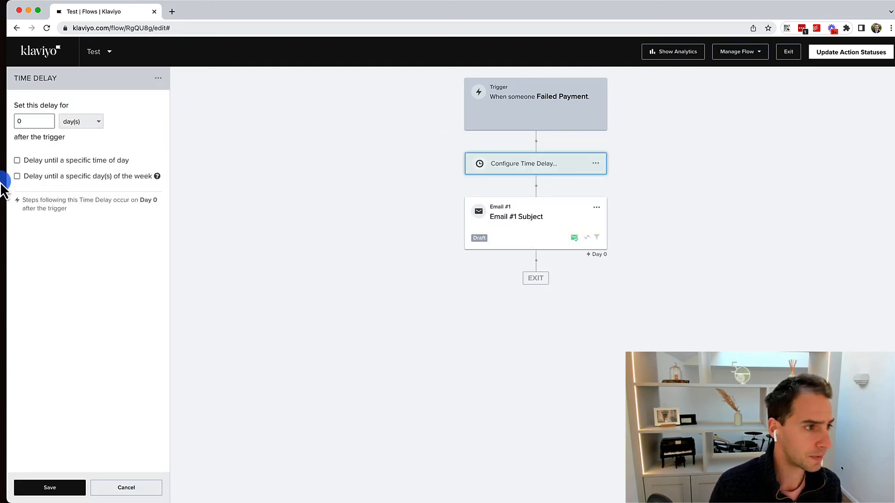
# Set the time delay length to 3 days.
pyautogui.write('3')
pyautogui.click(71, 121)
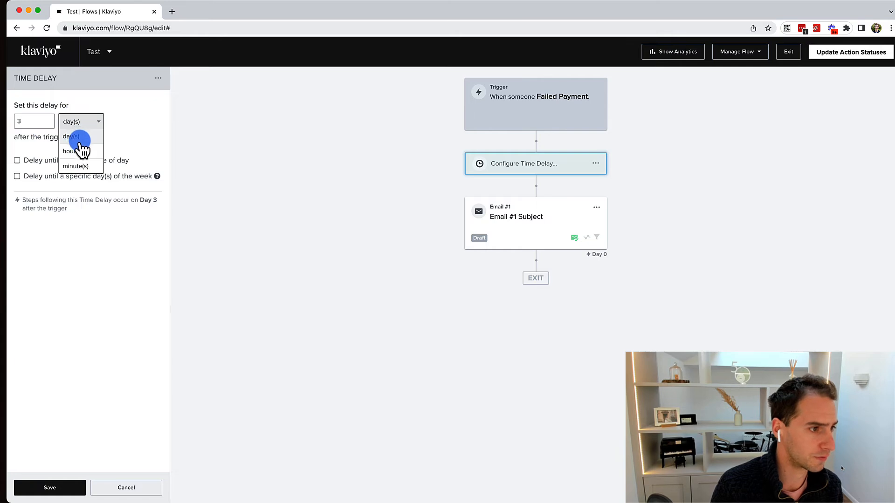
pyautogui.click(86, 169)
pyautogui.click(48, 126)
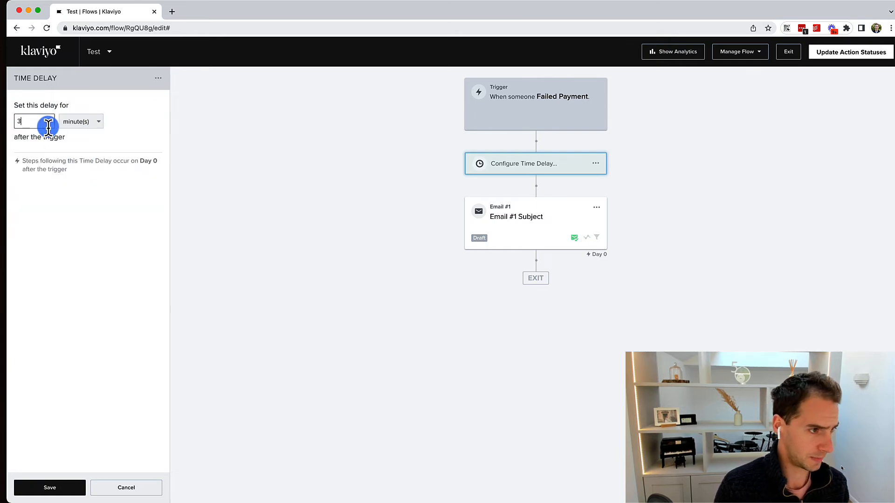
pyautogui.click(87, 122)
pyautogui.click(74, 134)
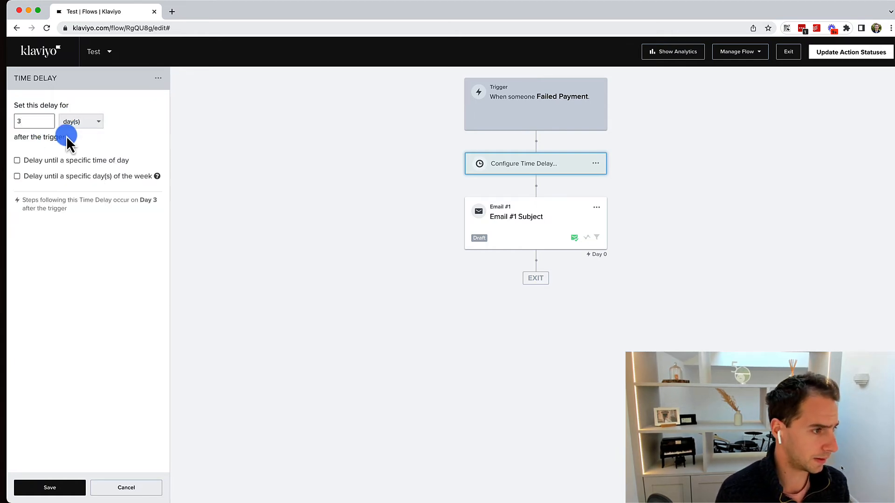
# Make the wait end at 12:30am on every day except Tuesday, and save the delay.
pyautogui.click(52, 161)
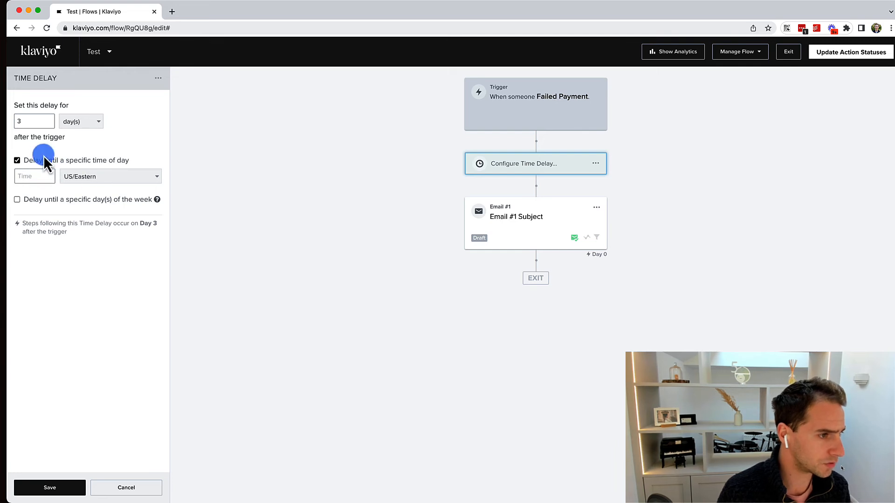
pyautogui.click(62, 160)
pyautogui.click(72, 176)
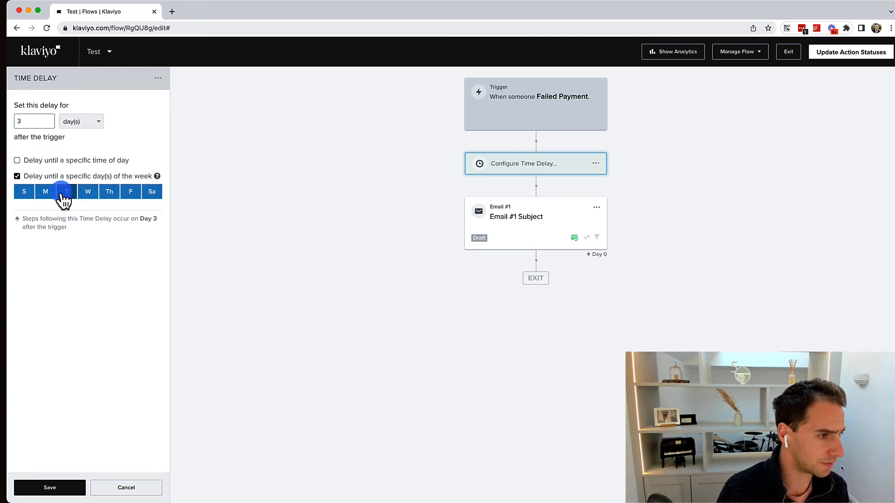
pyautogui.click(66, 192)
pyautogui.click(62, 161)
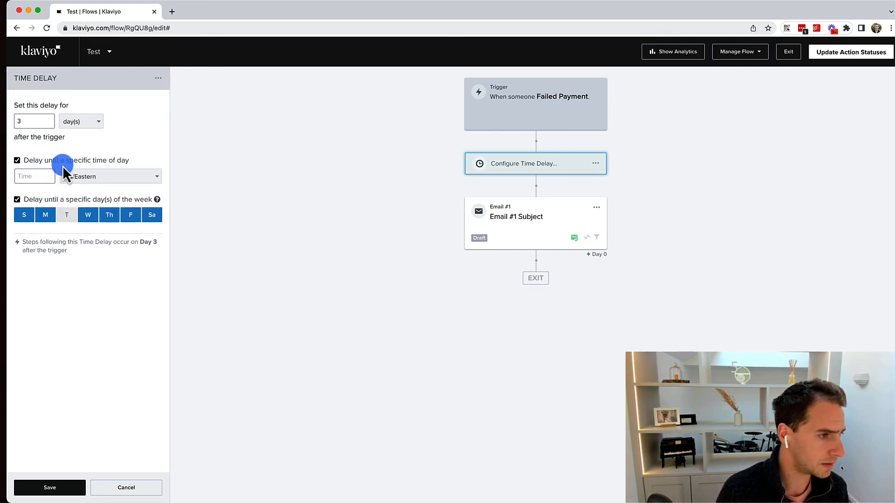
pyautogui.click(40, 177)
pyautogui.click(44, 198)
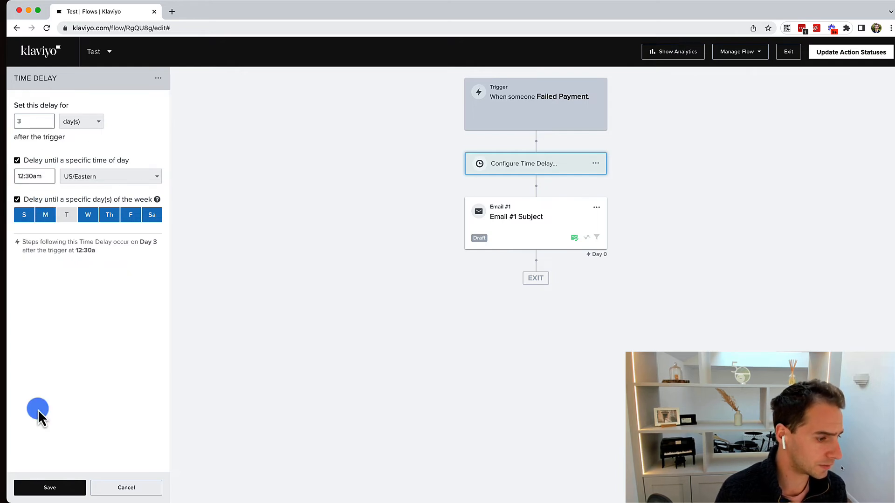
pyautogui.click(56, 488)
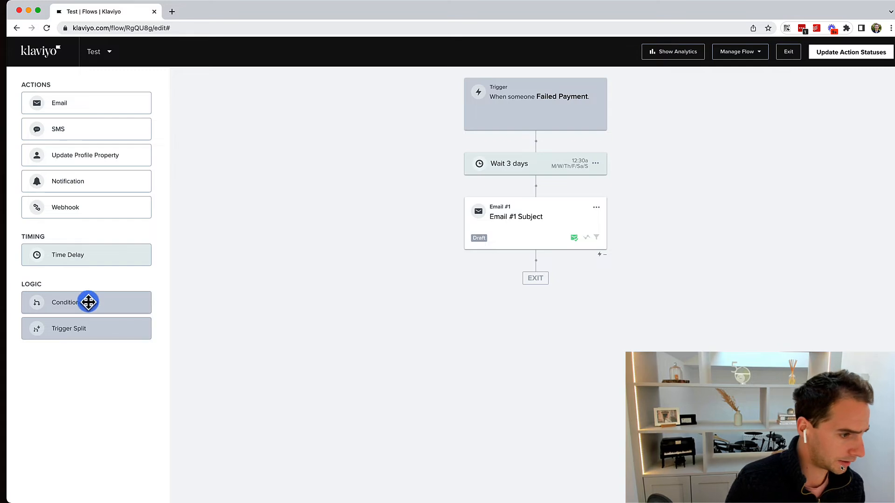
# Insert a conditional split above the delay checking whether someone is in Test List, and save it.
pyautogui.moveTo(88, 302); pyautogui.dragTo(541, 142)
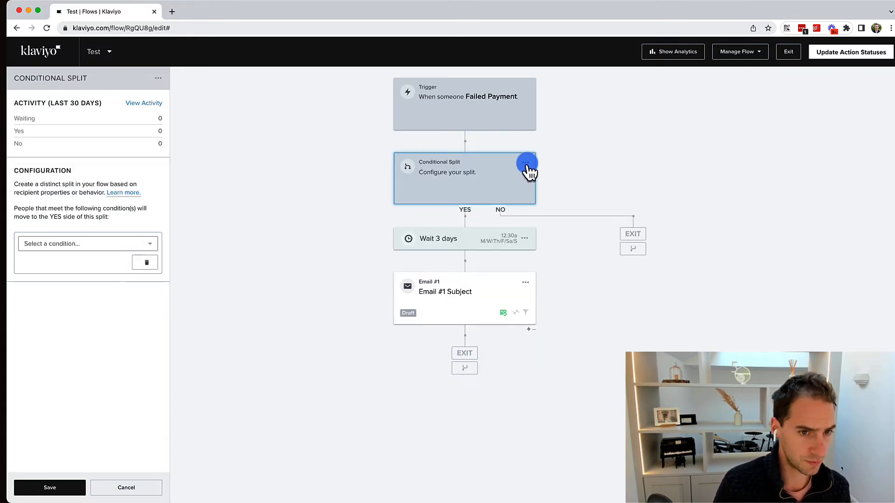
pyautogui.click(349, 179)
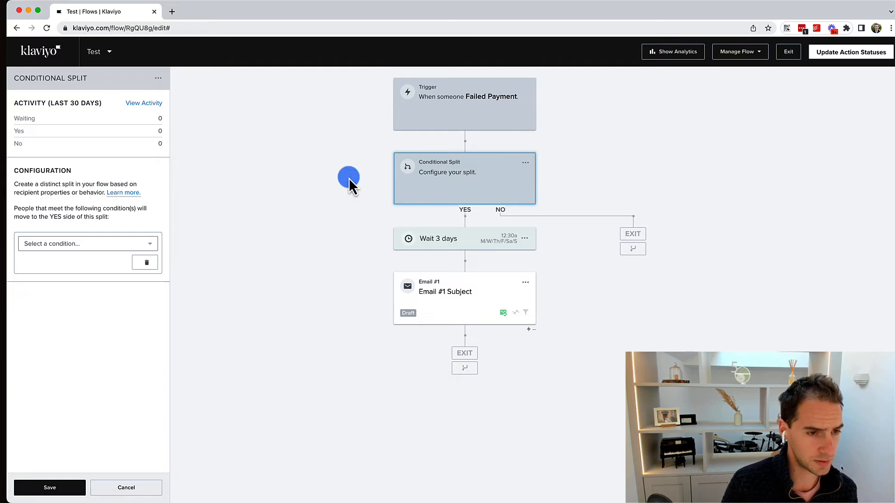
pyautogui.click(505, 164)
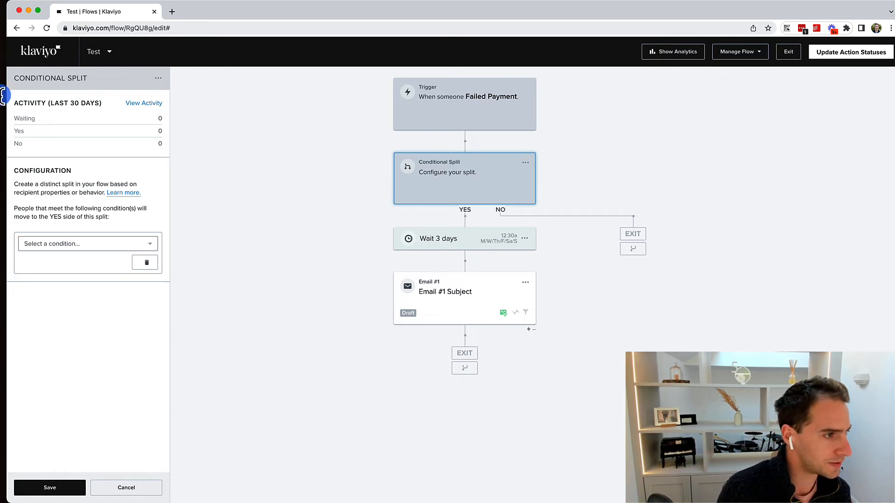
pyautogui.click(68, 247)
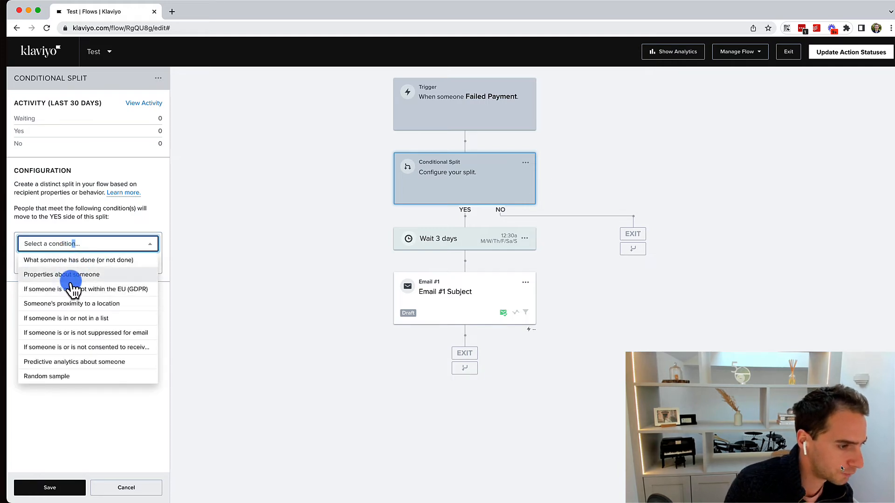
pyautogui.click(62, 319)
pyautogui.click(104, 263)
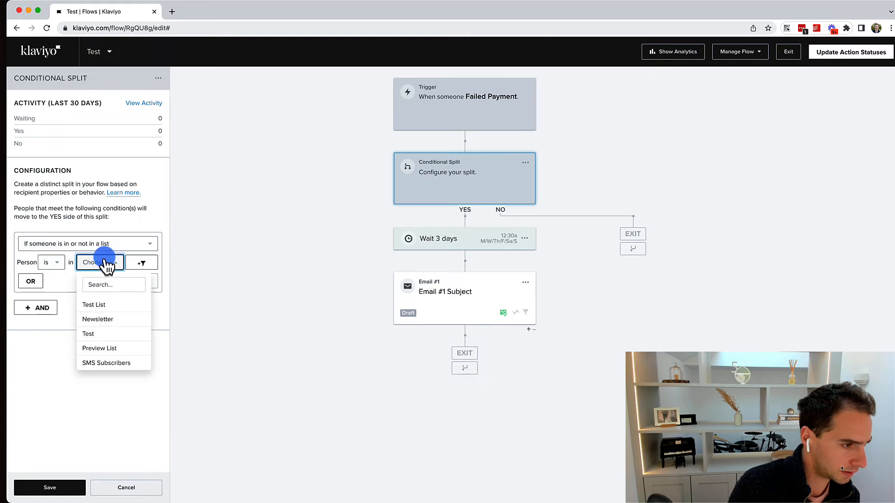
pyautogui.click(100, 305)
pyautogui.click(39, 485)
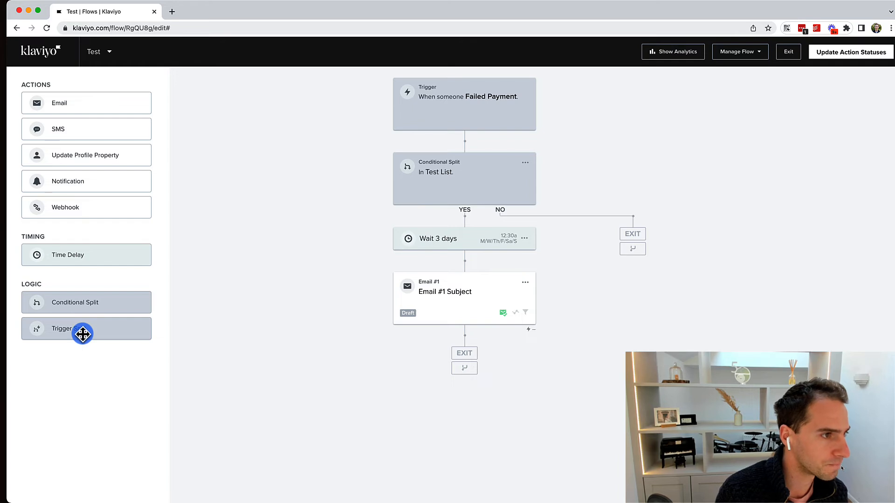
# Add a trigger split at the top of the flow, try then drop a $value condition, and save it.
pyautogui.click(525, 163)
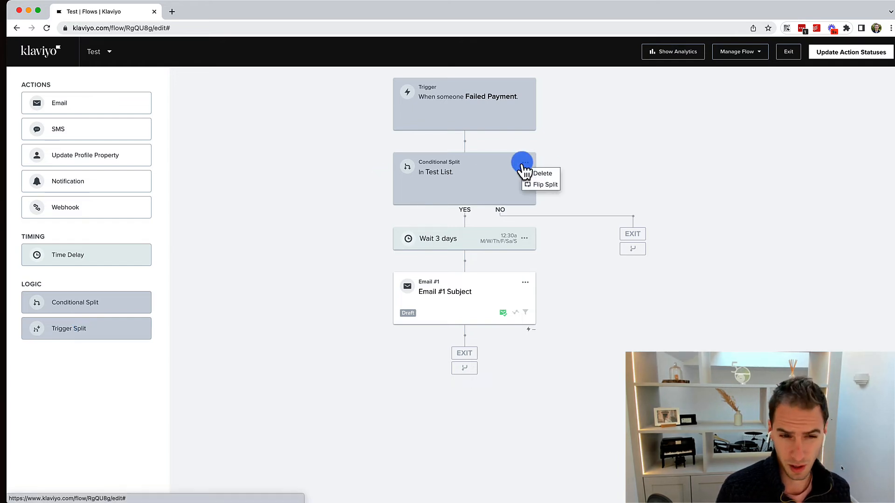
pyautogui.click(526, 163)
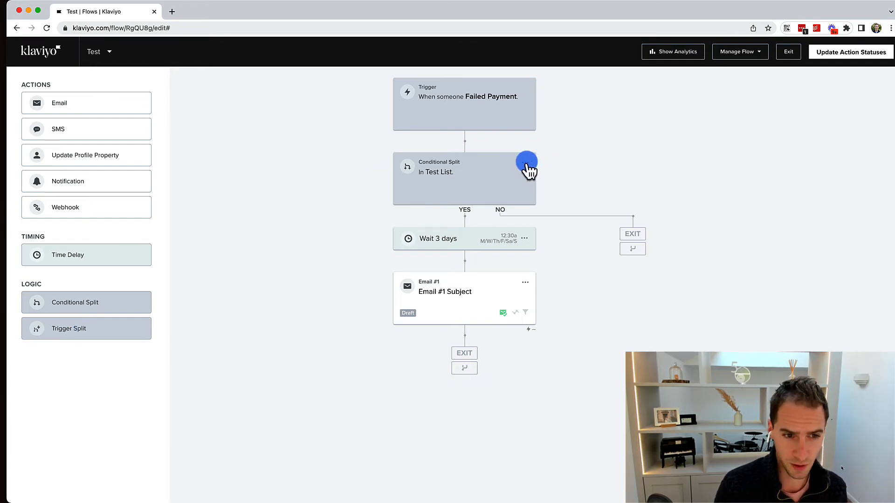
pyautogui.click(526, 163)
pyautogui.click(287, 176)
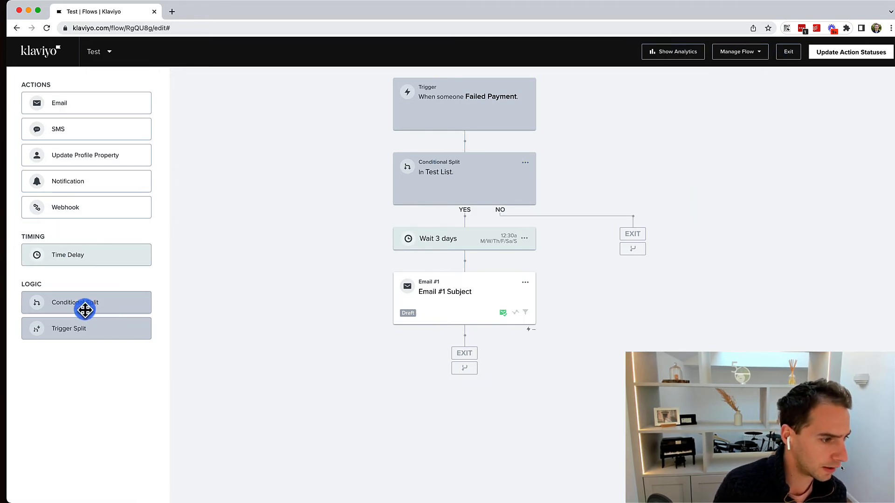
pyautogui.moveTo(72, 330); pyautogui.dragTo(466, 149)
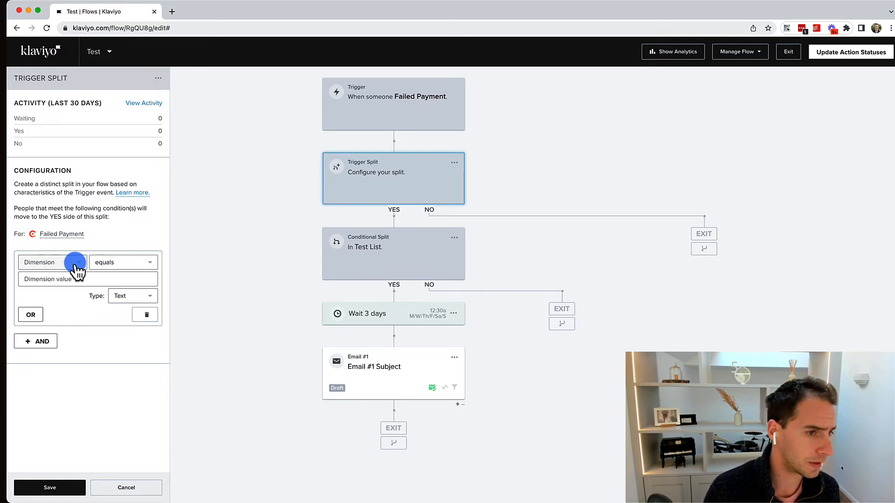
pyautogui.click(64, 258)
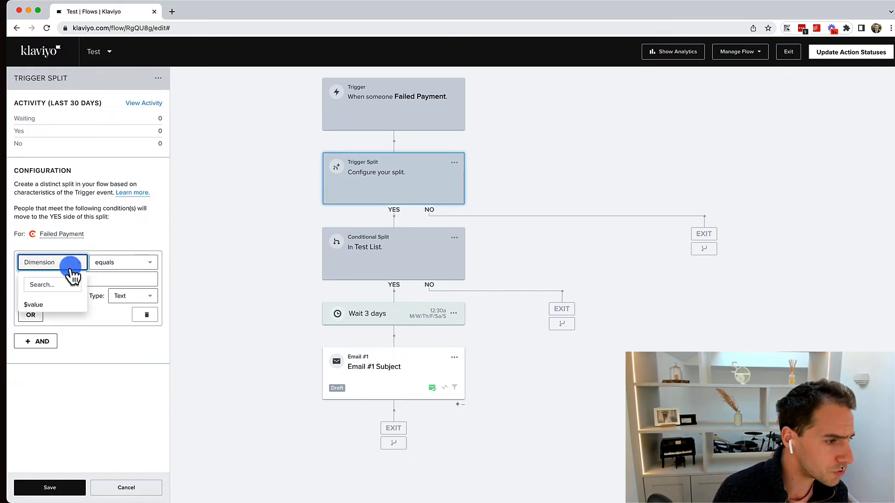
pyautogui.click(49, 302)
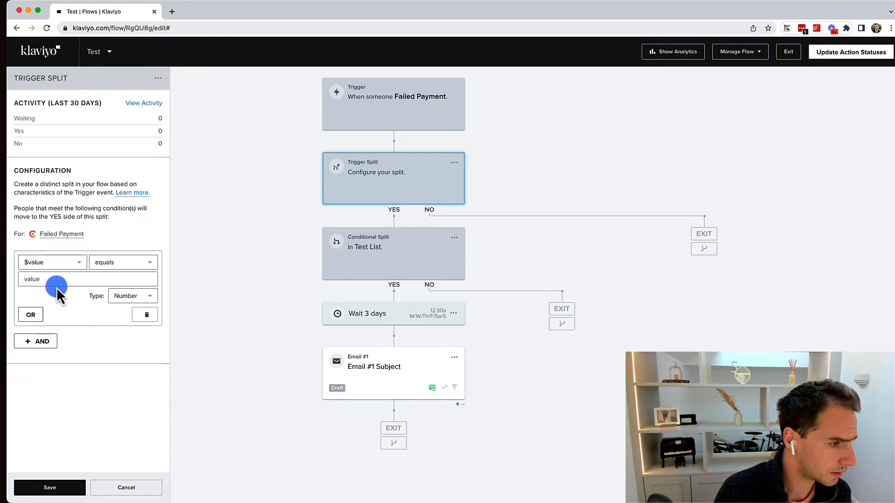
pyautogui.click(59, 281)
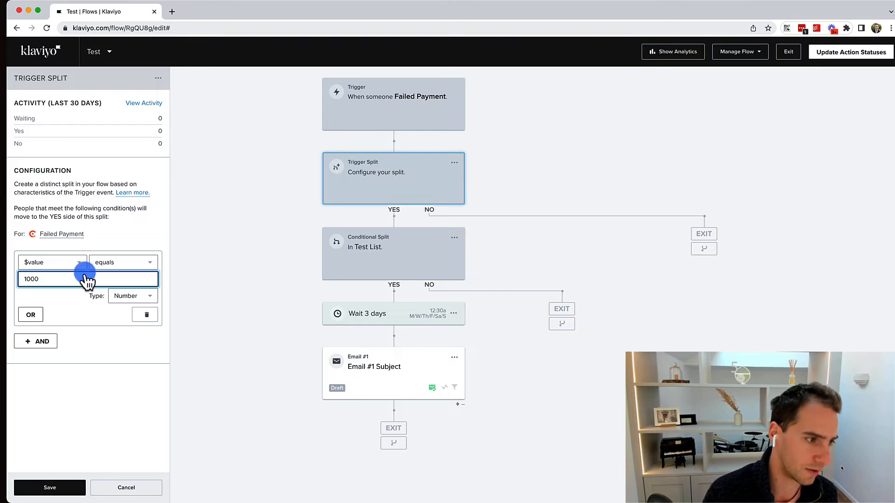
pyautogui.click(150, 315)
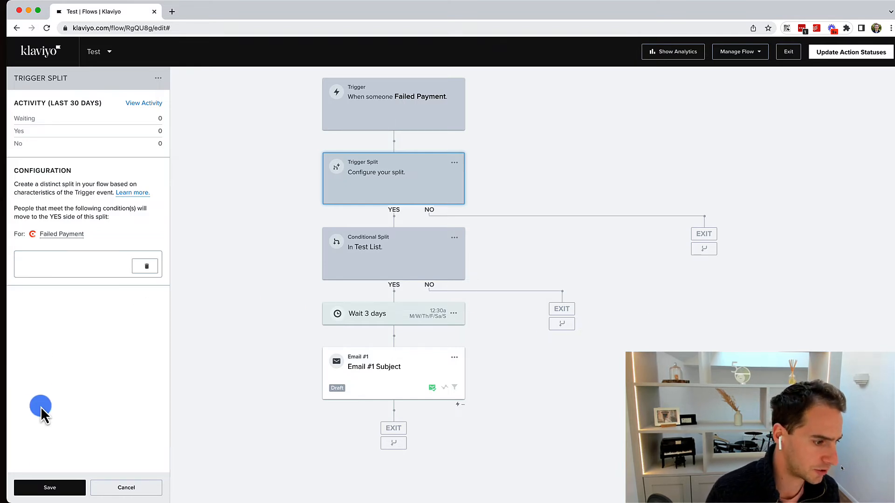
pyautogui.click(52, 488)
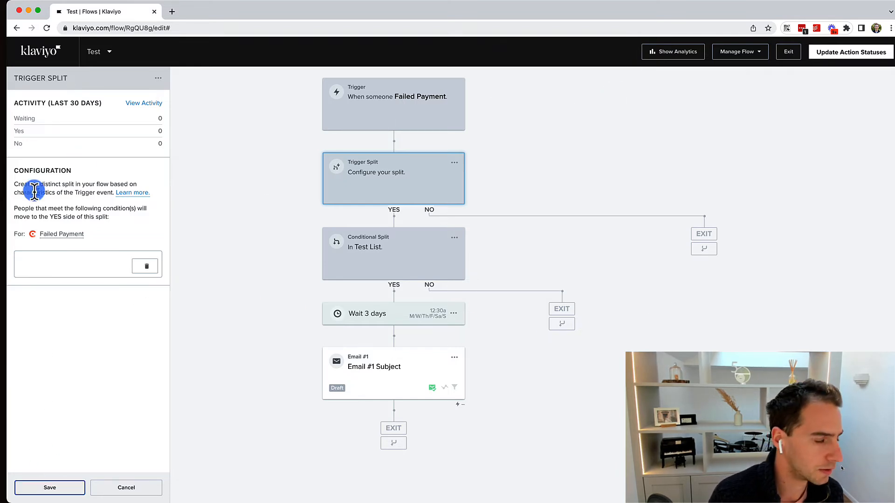
# Delete the trigger split, removing only its No path.
pyautogui.click(455, 162)
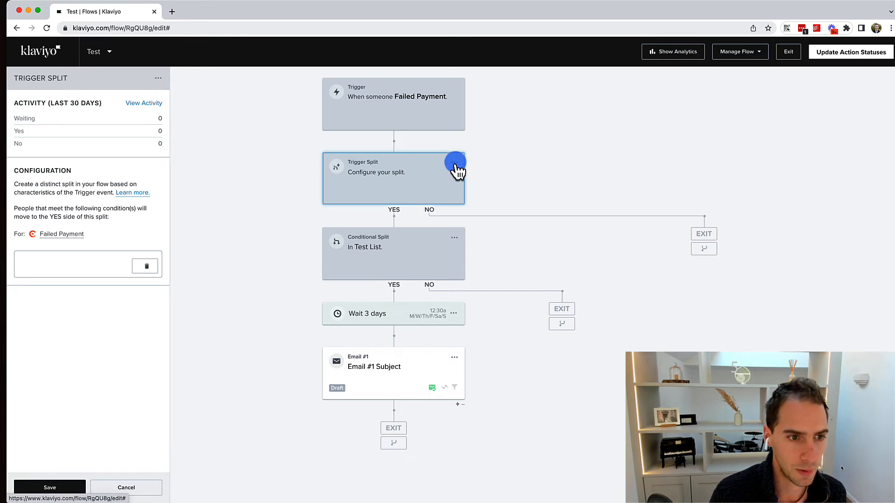
pyautogui.click(471, 185)
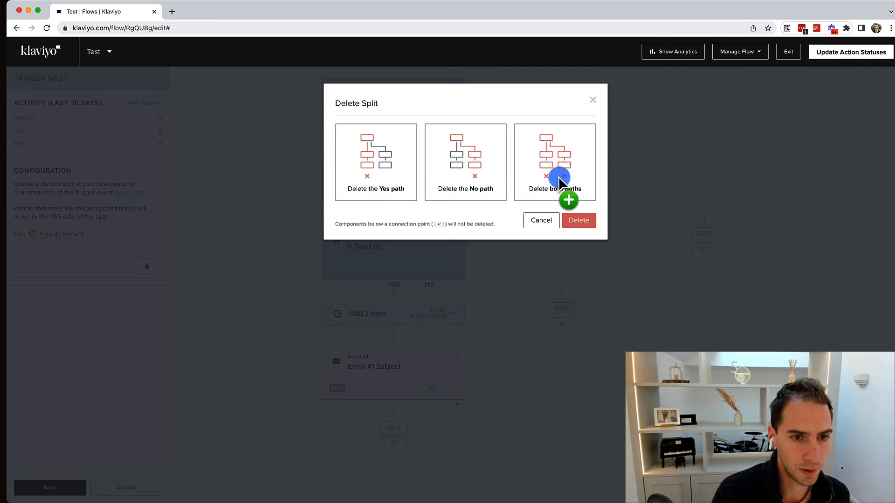
pyautogui.click(484, 196)
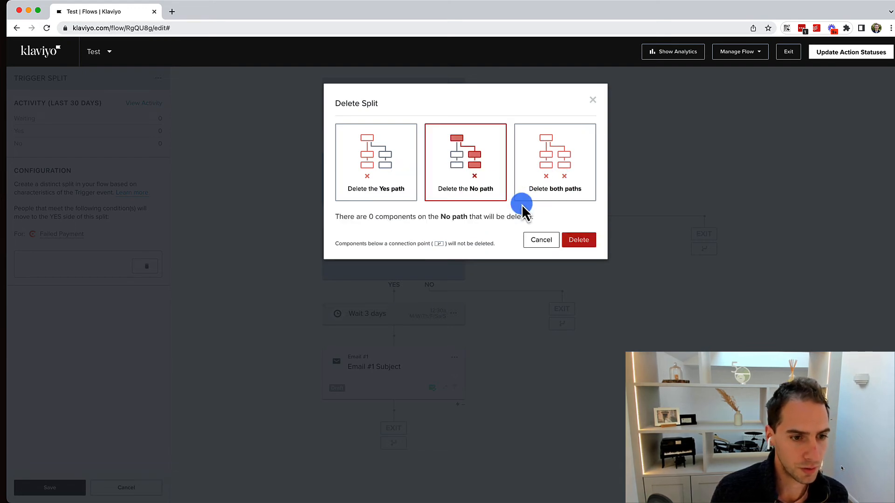
pyautogui.click(577, 240)
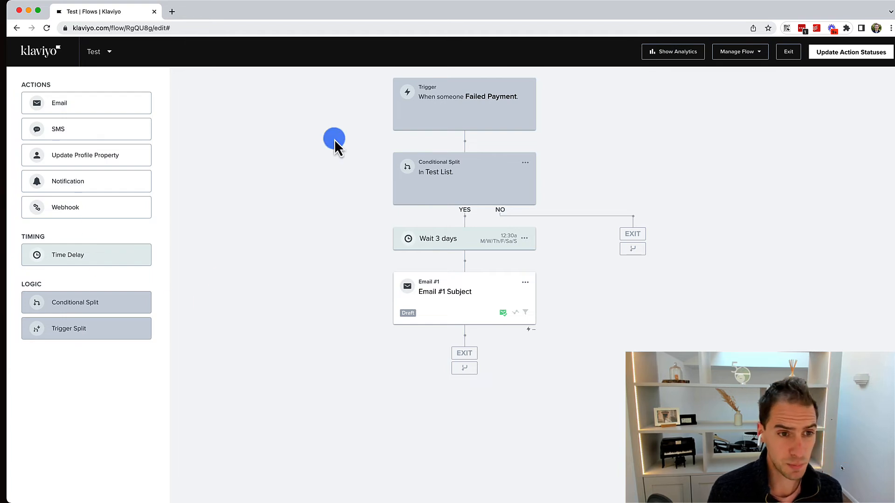
# Put an SMS #1 step on the Test List split's No branch, leaving its message content unwritten.
pyautogui.moveTo(81, 121); pyautogui.dragTo(661, 249)
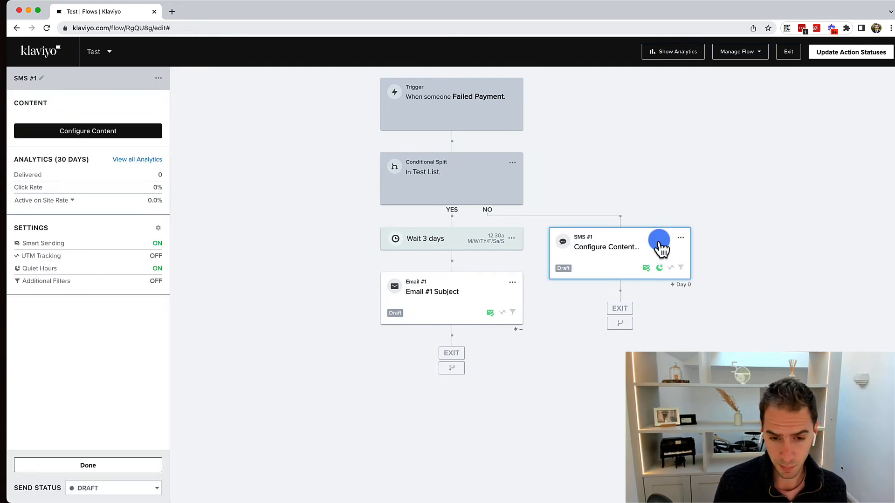
pyautogui.click(659, 242)
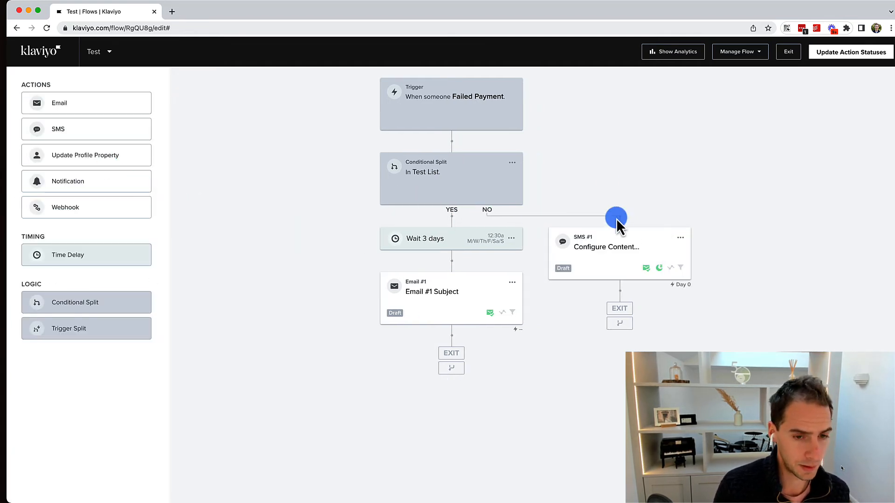
pyautogui.click(604, 252)
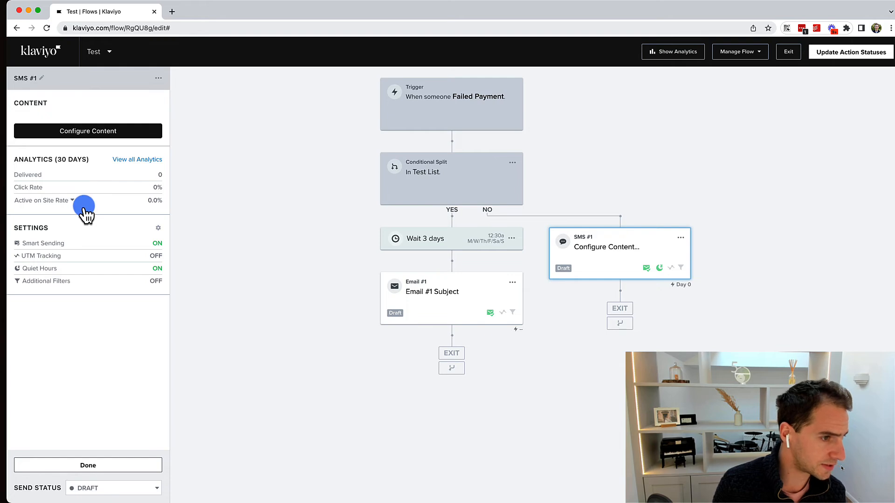
pyautogui.click(99, 133)
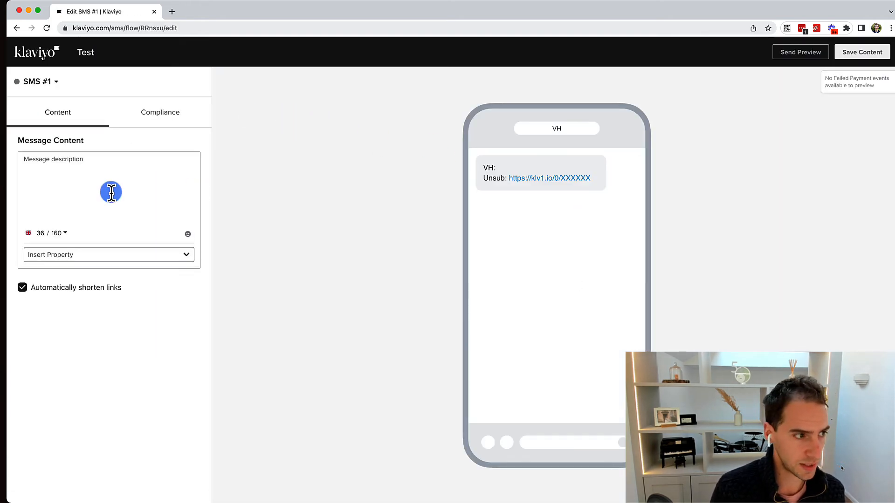
pyautogui.click(59, 190)
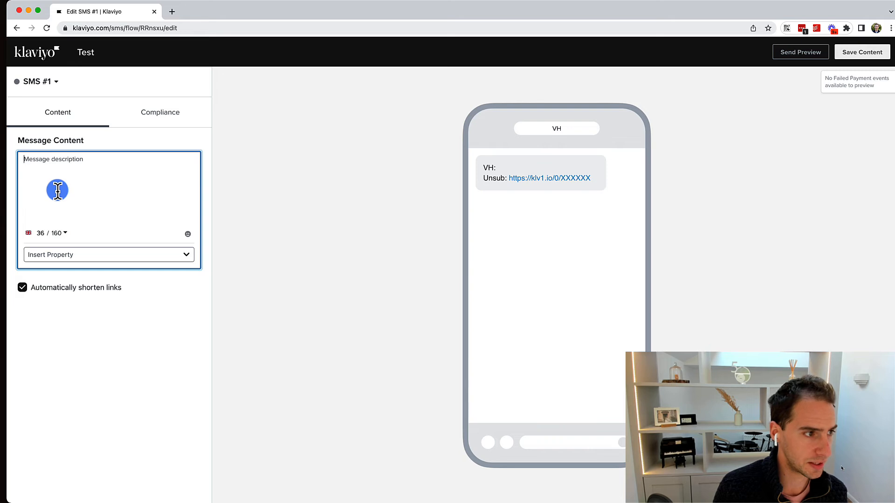
pyautogui.click(17, 28)
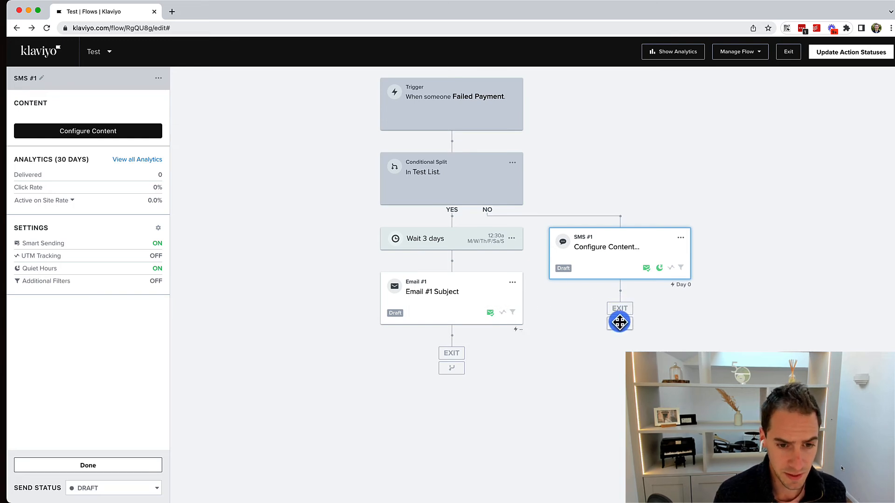
pyautogui.click(92, 466)
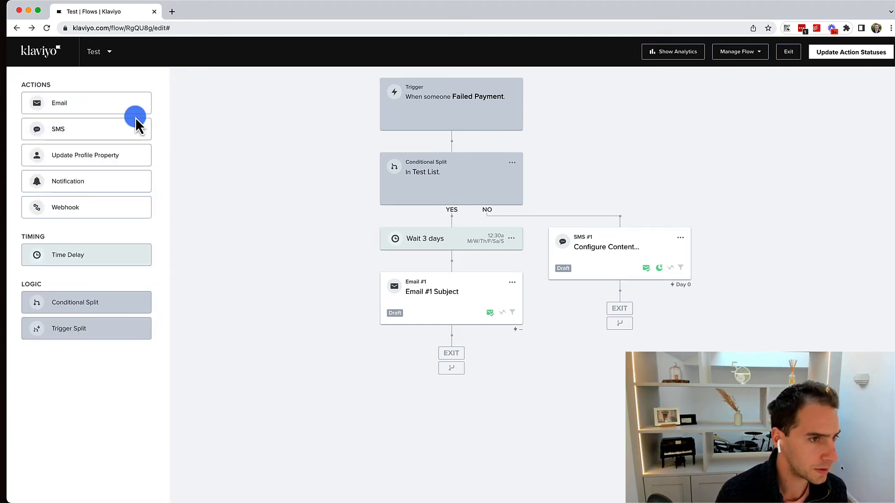
# Switch every configured action in the flow to Manual status, then go to Signup Forms.
pyautogui.click(745, 53)
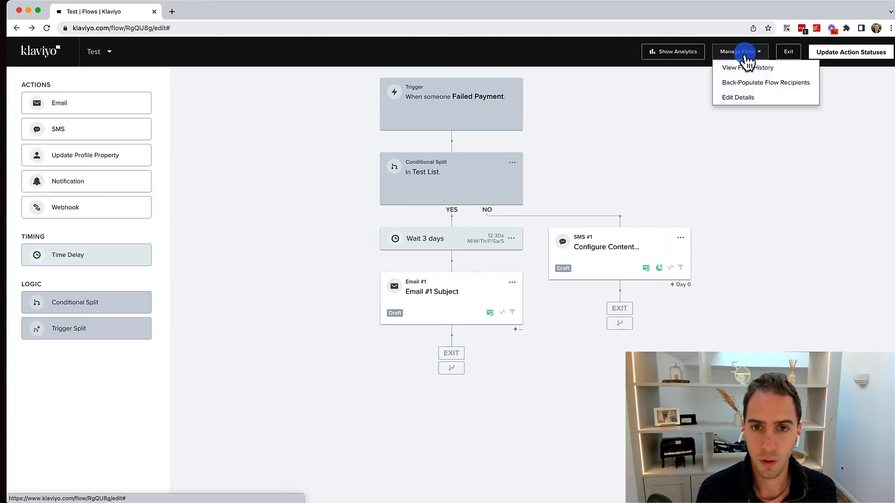
pyautogui.click(741, 124)
pyautogui.click(829, 55)
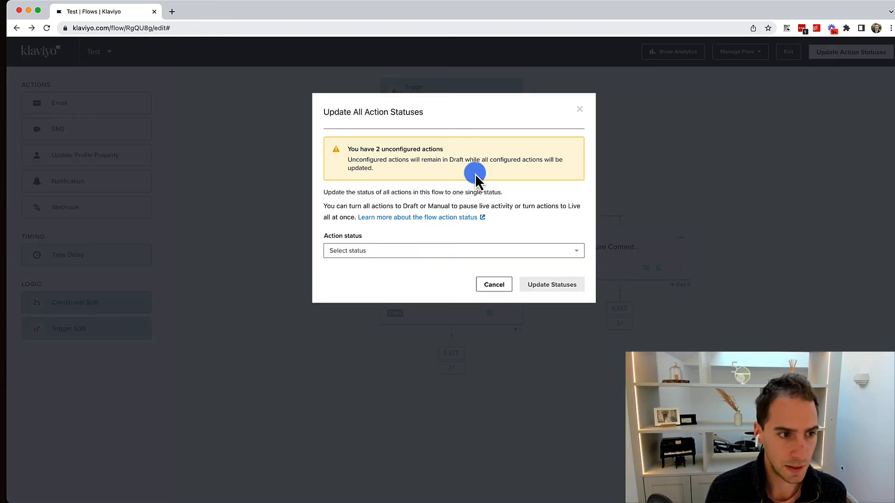
pyautogui.click(452, 247)
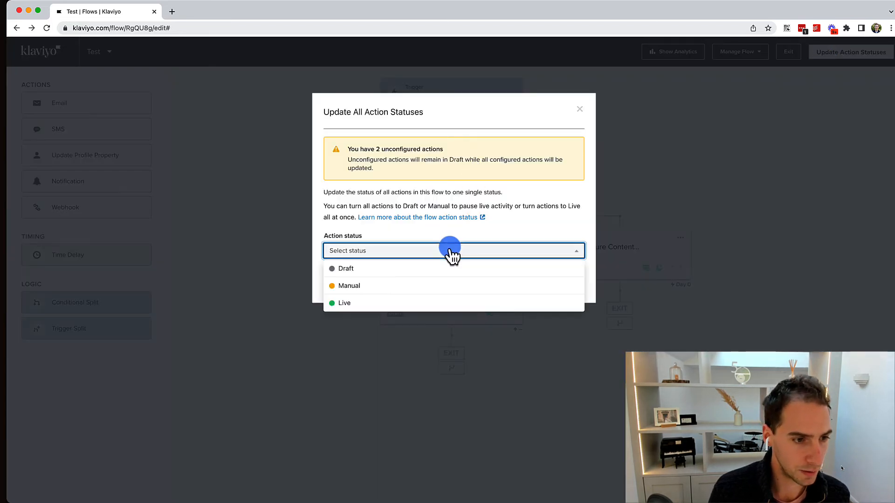
pyautogui.click(372, 287)
pyautogui.click(540, 284)
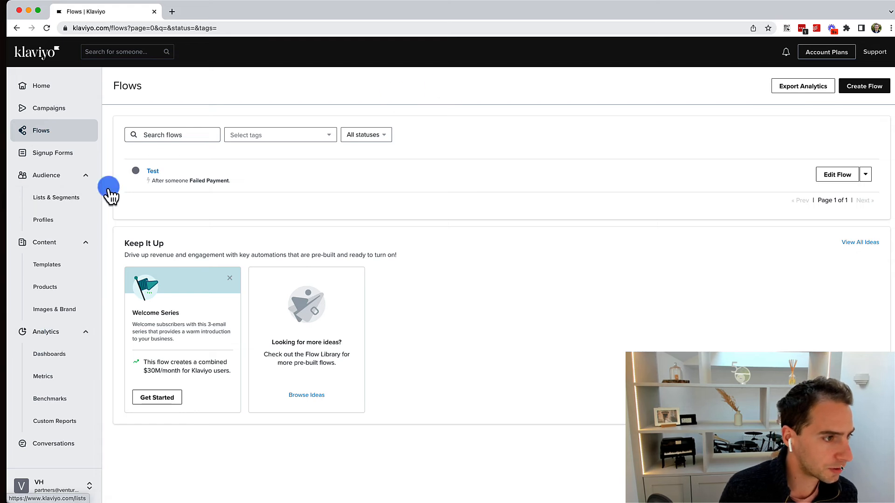
pyautogui.click(41, 156)
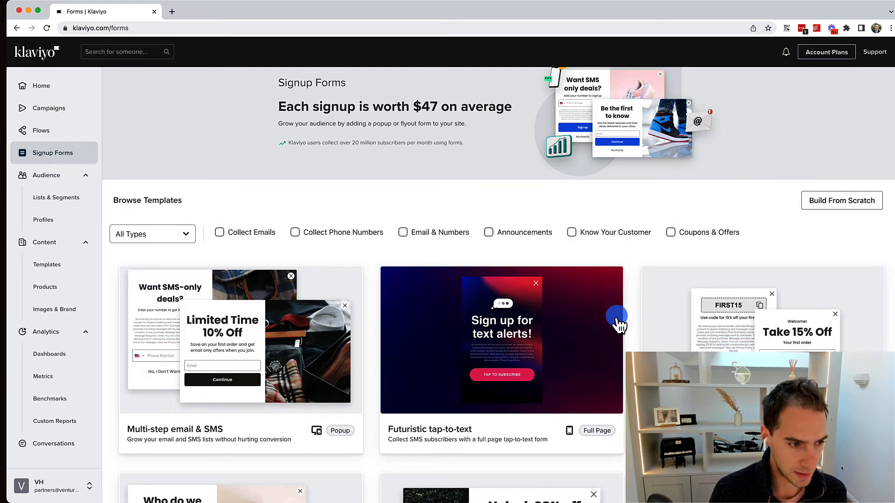
pyautogui.scroll(-3, 616, 321)
pyautogui.scroll(-10, 617, 322)
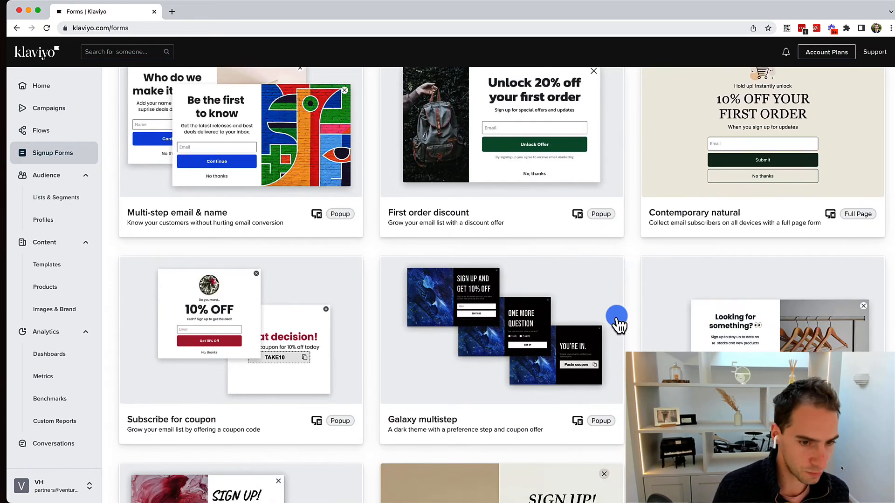
pyautogui.scroll(-5, 618, 321)
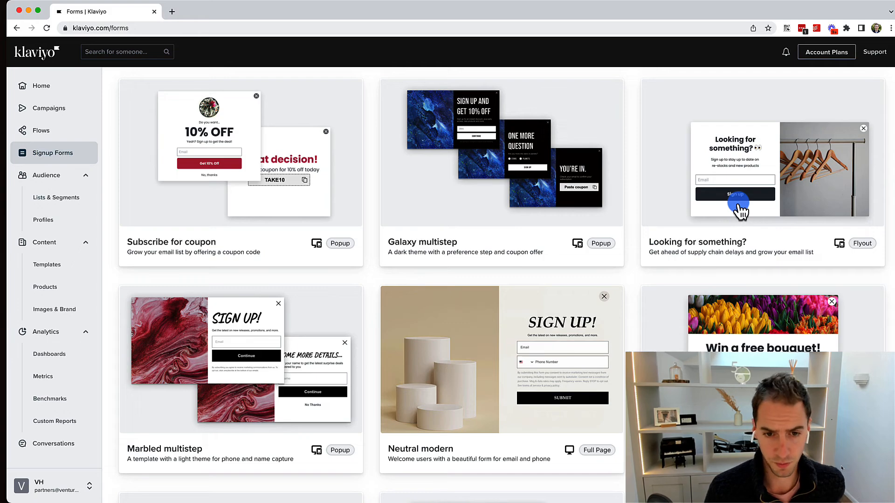
pyautogui.scroll(-12, 740, 210)
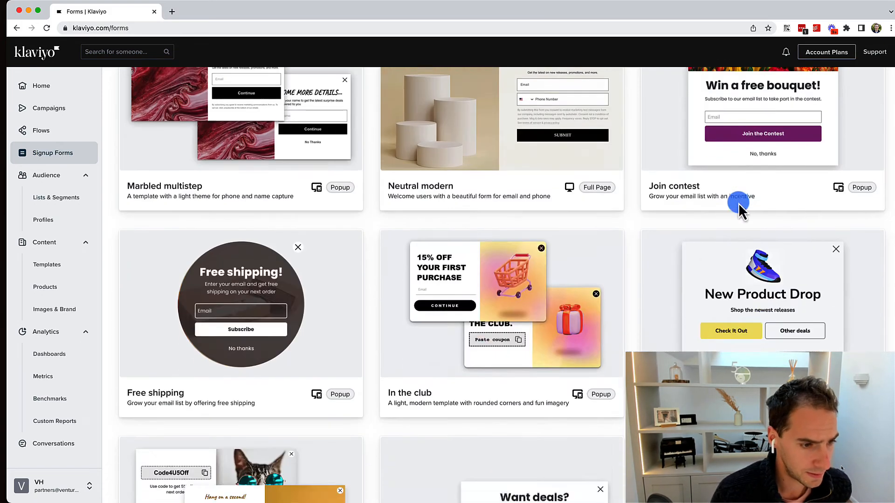
pyautogui.scroll(-3, 740, 211)
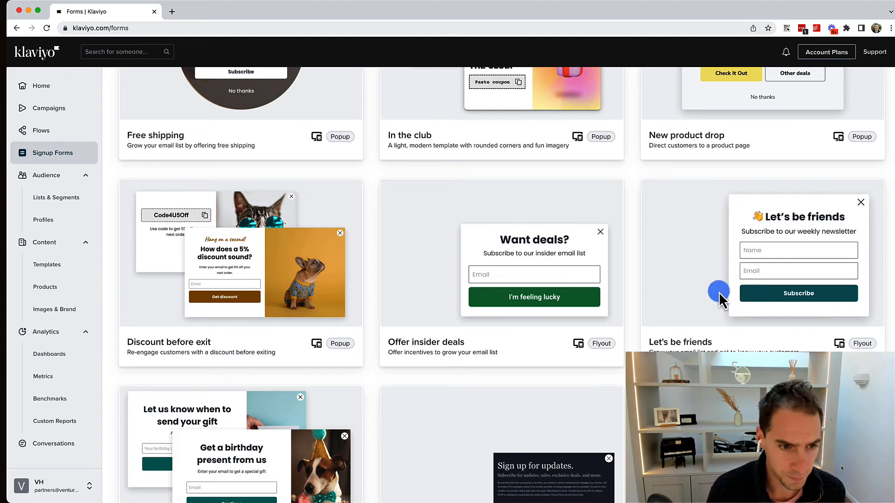
pyautogui.scroll(-5, 580, 350)
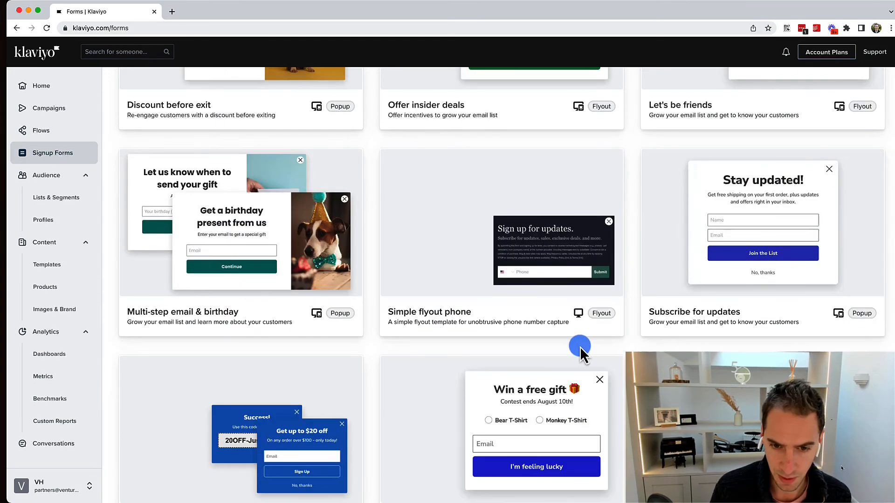
pyautogui.scroll(-15, 593, 362)
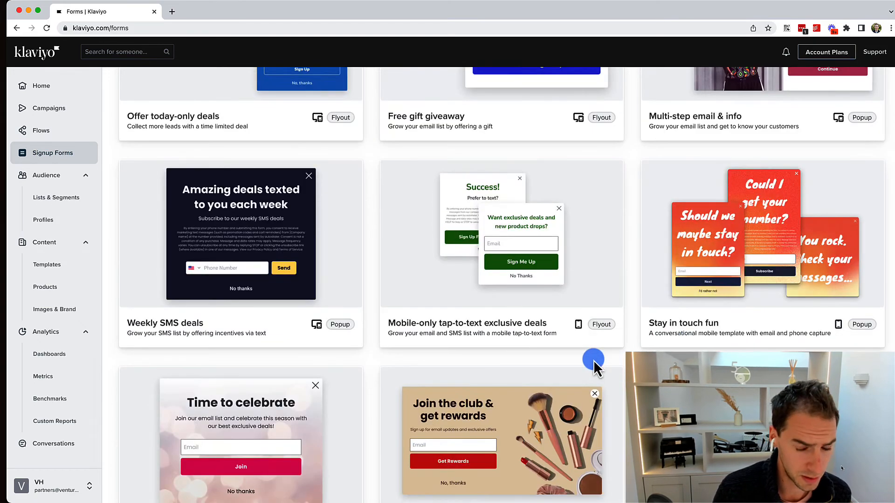
pyautogui.scroll(-20, 595, 368)
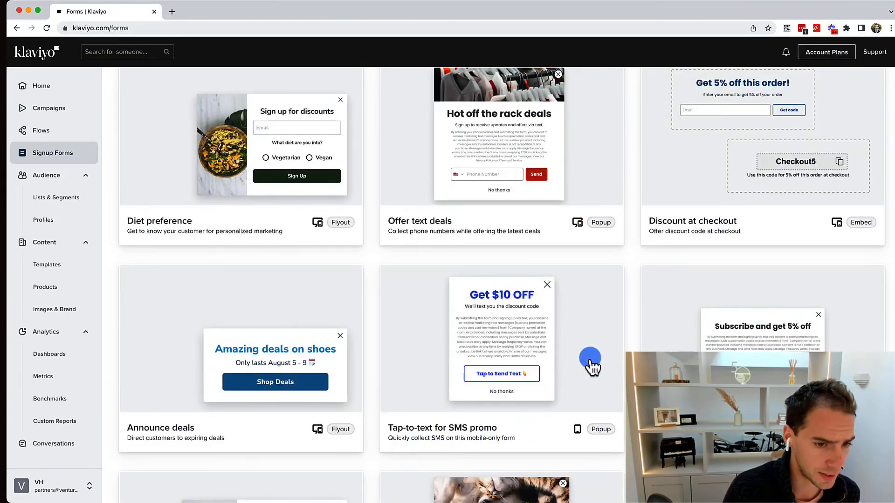
pyautogui.scroll(-15, 542, 431)
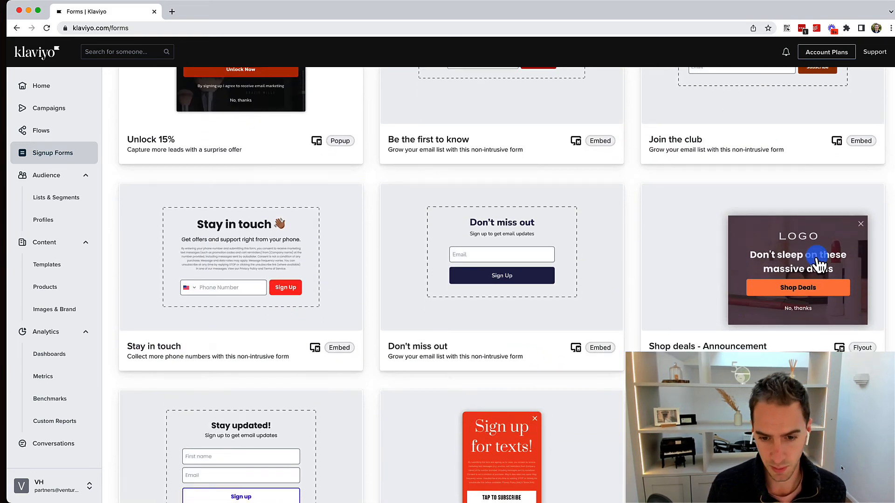
pyautogui.scroll(-3, 819, 264)
pyautogui.scroll(12, 815, 261)
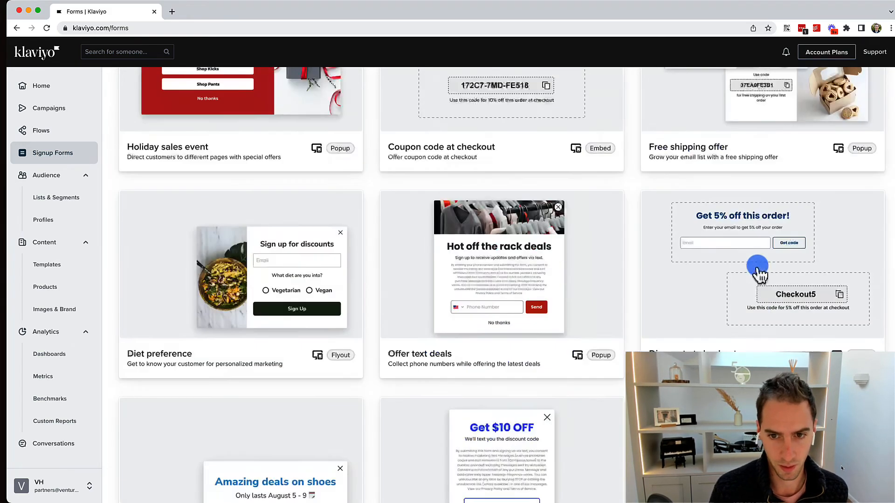
pyautogui.scroll(2, 758, 270)
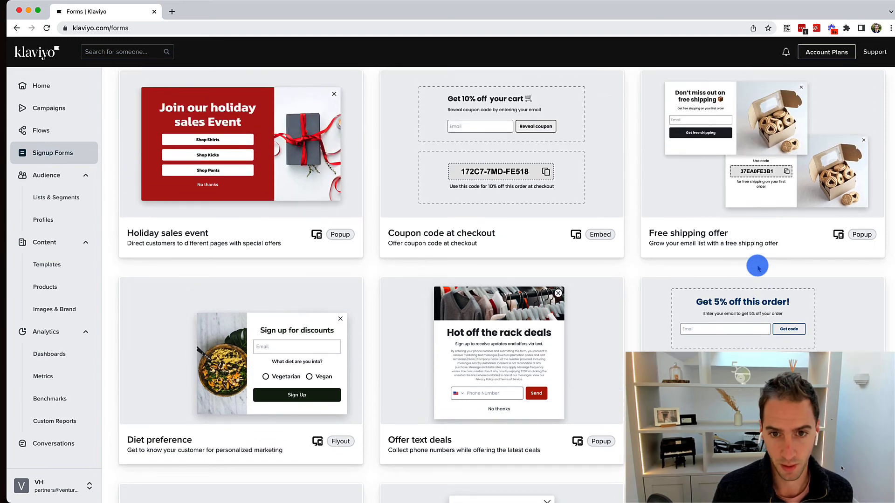
pyautogui.scroll(-7, 486, 252)
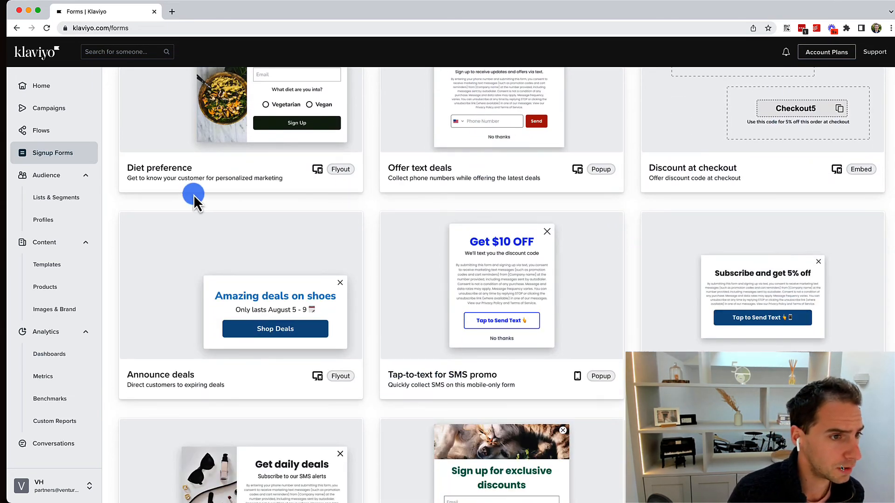
pyautogui.scroll(20, 194, 195)
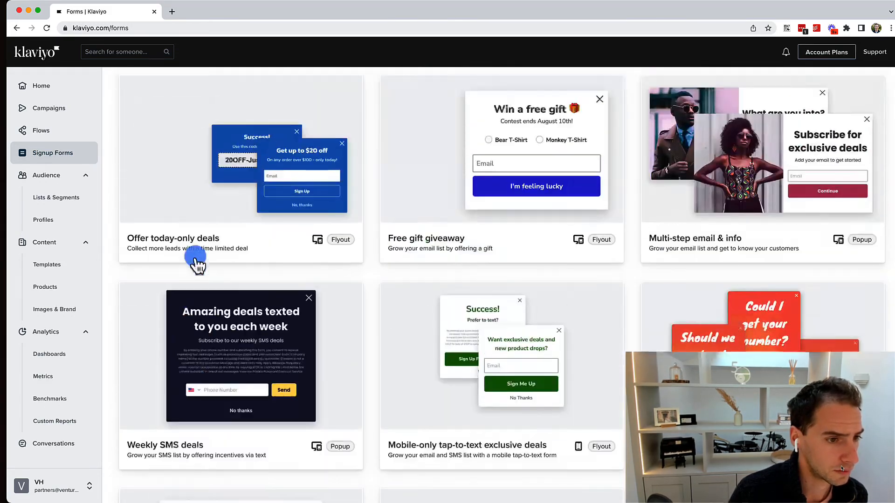
pyautogui.scroll(15, 194, 260)
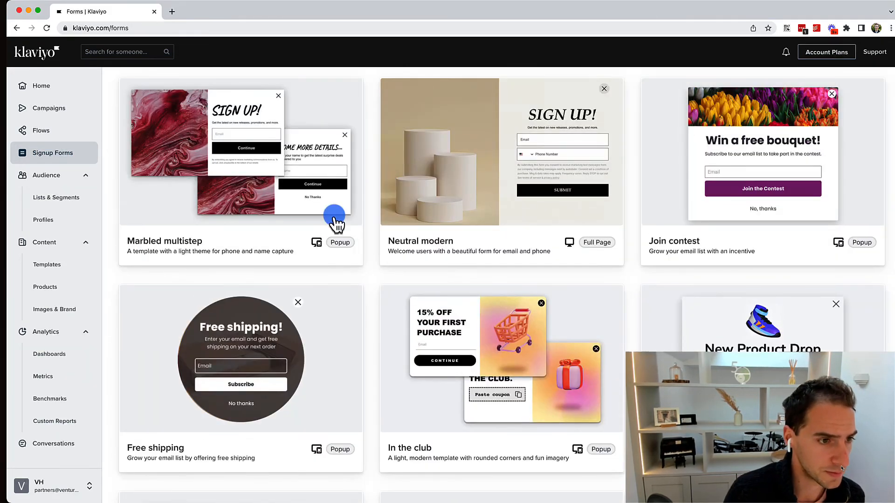
pyautogui.scroll(1, 334, 223)
# Create a Neutral modern form with Test List as its email and SMS subscriber list.
pyautogui.click(536, 219)
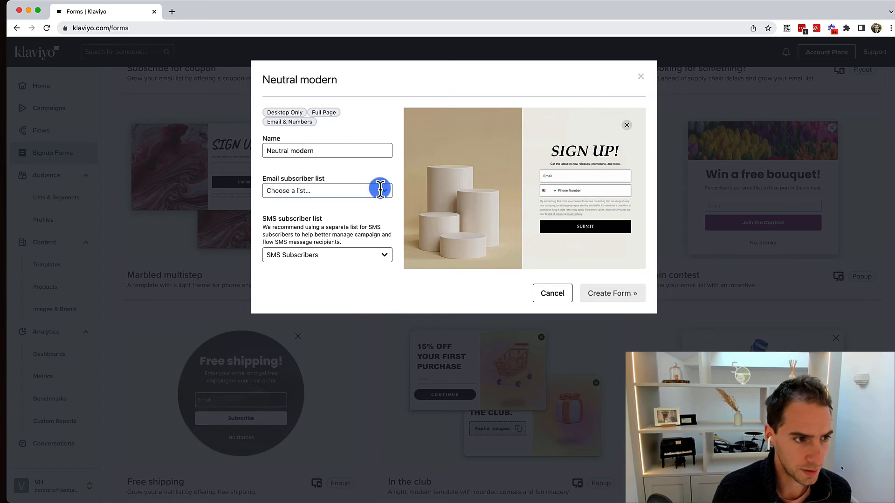
pyautogui.click(285, 147)
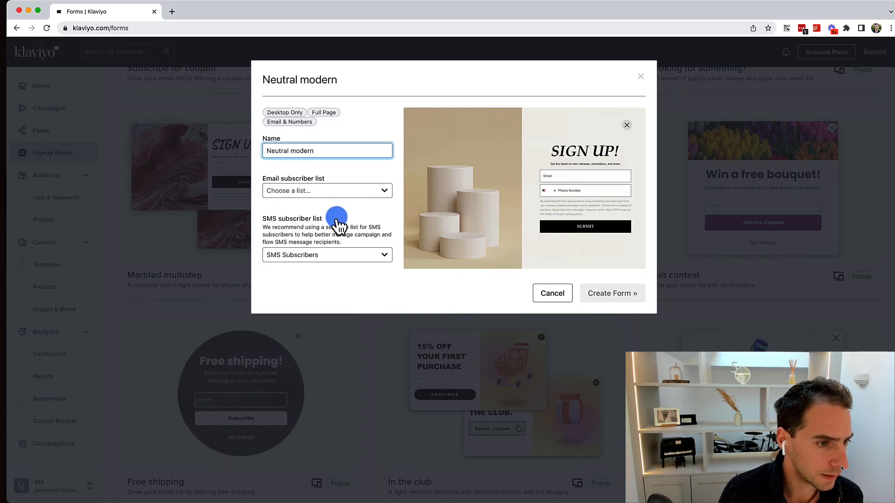
pyautogui.click(315, 255)
pyautogui.click(303, 306)
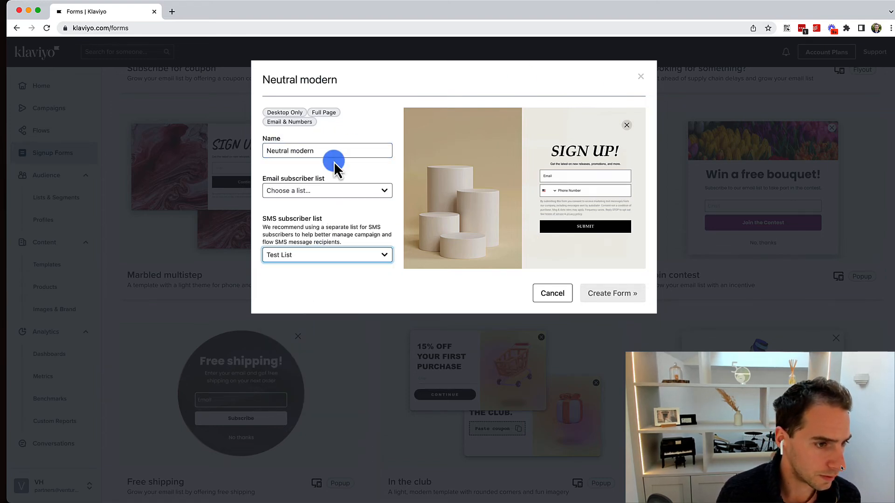
pyautogui.click(347, 191)
pyautogui.click(289, 242)
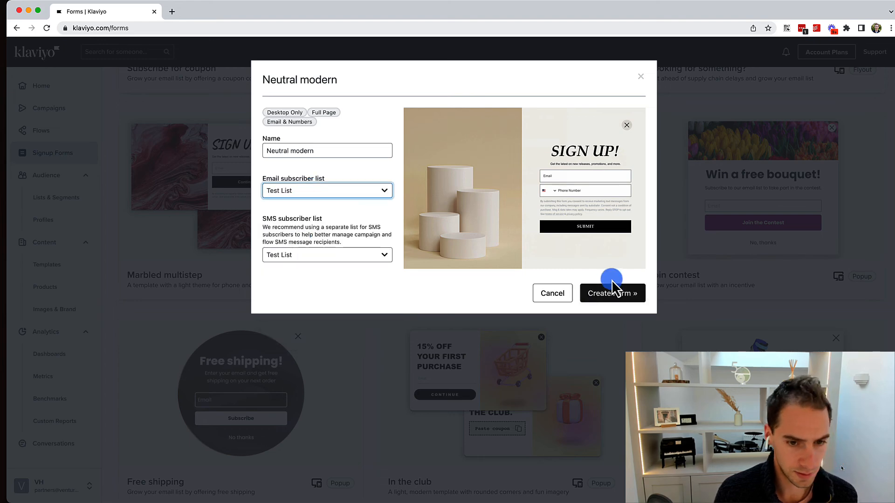
pyautogui.click(612, 291)
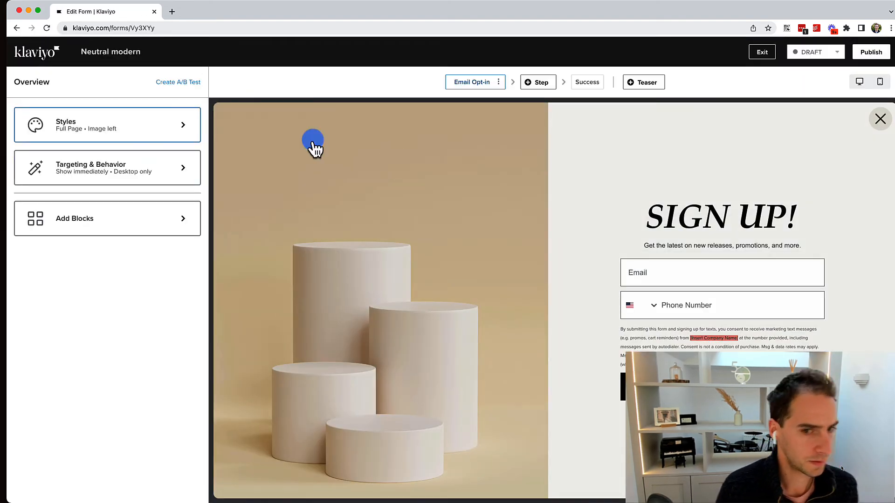
pyautogui.click(491, 259)
pyautogui.click(692, 269)
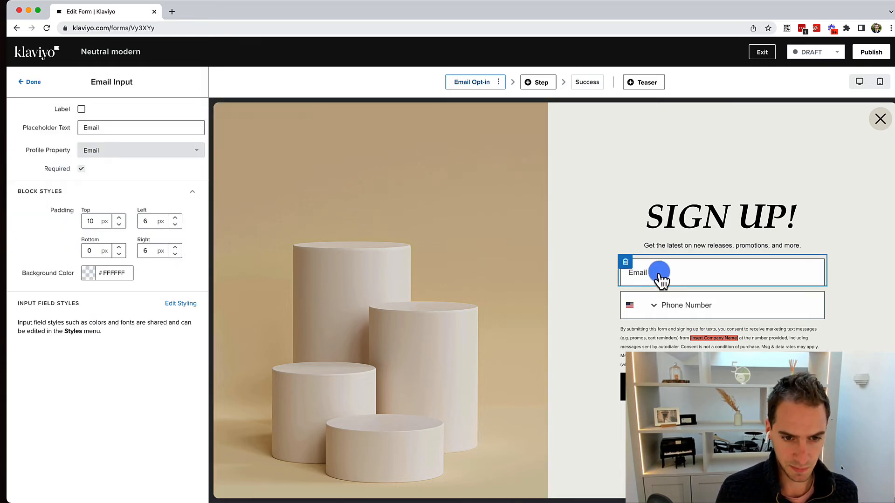
pyautogui.click(676, 216)
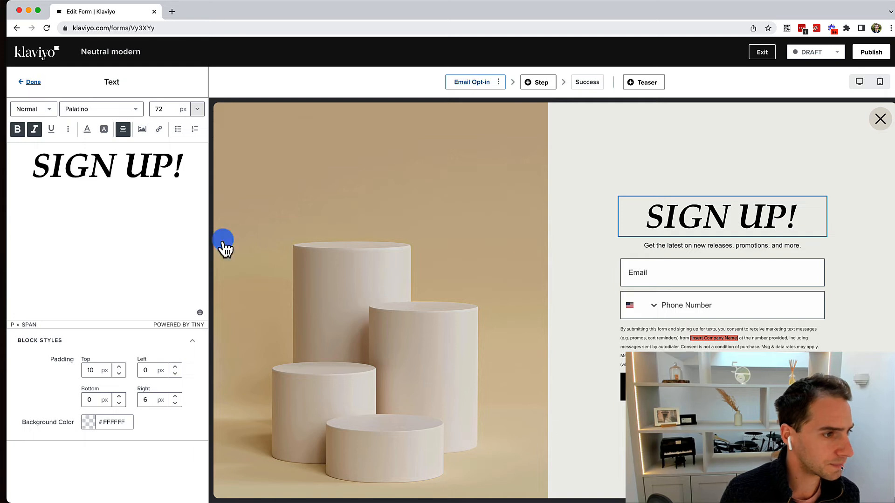
pyautogui.click(749, 217)
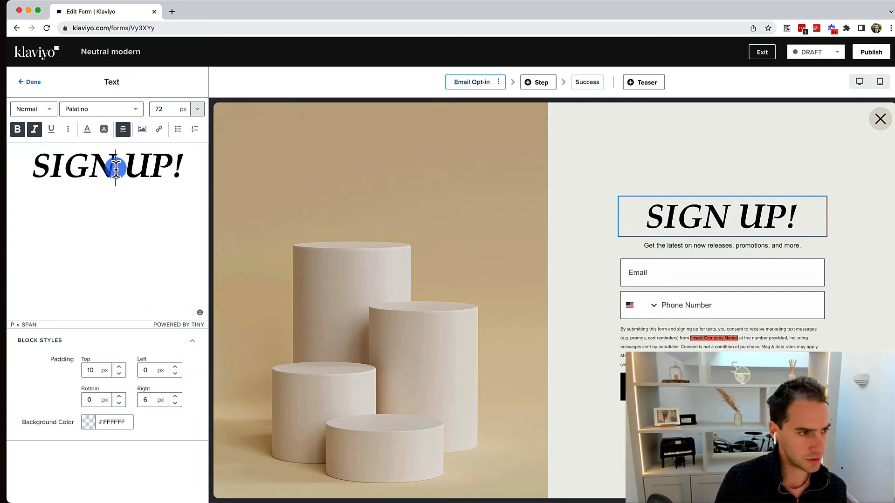
pyautogui.press('BackSpace')
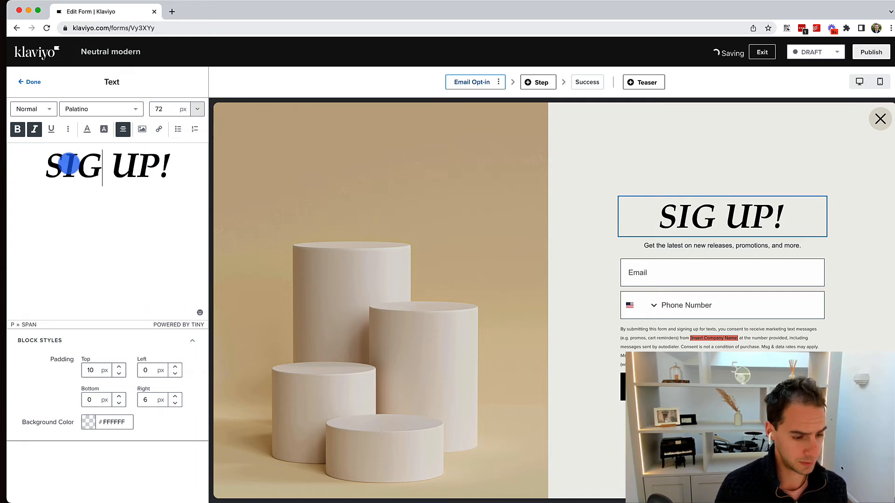
pyautogui.write('N')
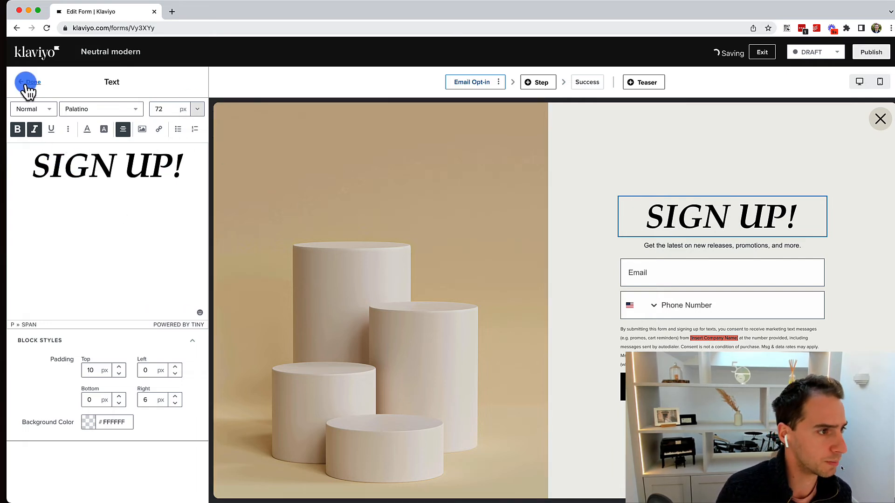
pyautogui.click(270, 233)
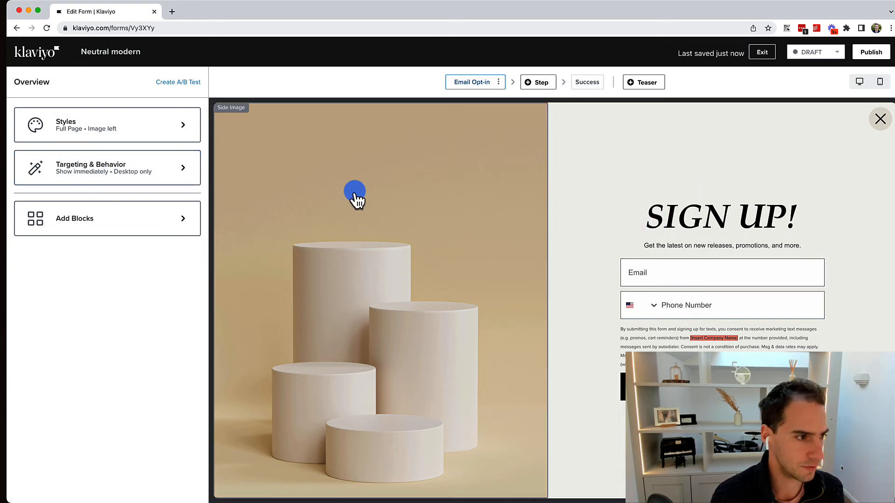
# Drop a Coupon block reading 'Paste coupon' beneath the SIGN UP! heading.
pyautogui.click(139, 212)
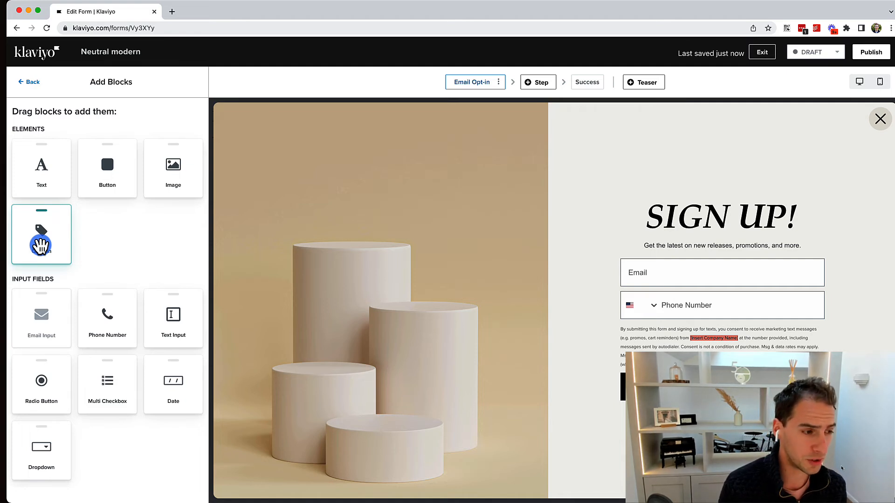
pyautogui.moveTo(41, 245); pyautogui.dragTo(685, 225)
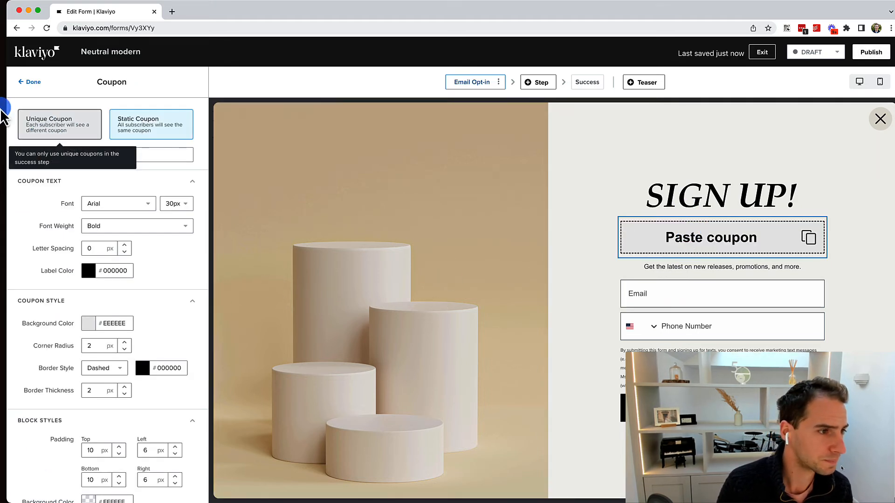
pyautogui.click(31, 82)
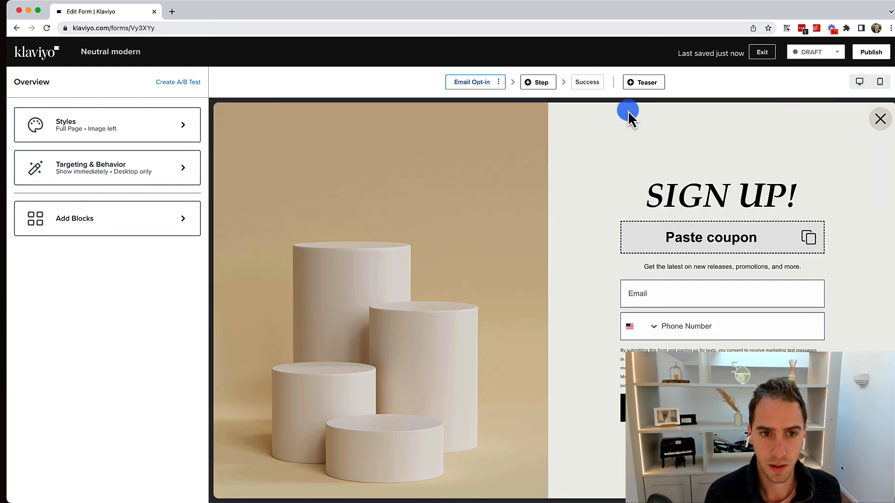
# Look over the Add Step dialog and the 'Get 15% Off' teaser, ending on the YOU'RE IN. success step.
pyautogui.click(590, 84)
pyautogui.click(536, 83)
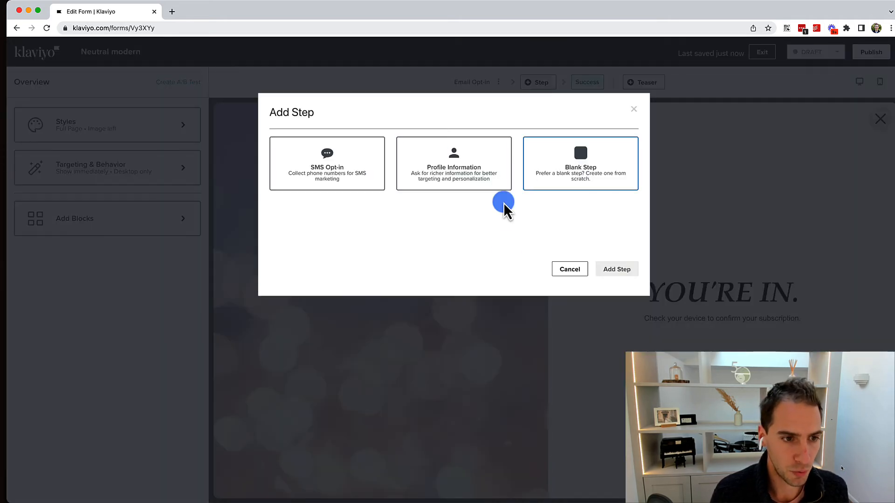
pyautogui.click(561, 269)
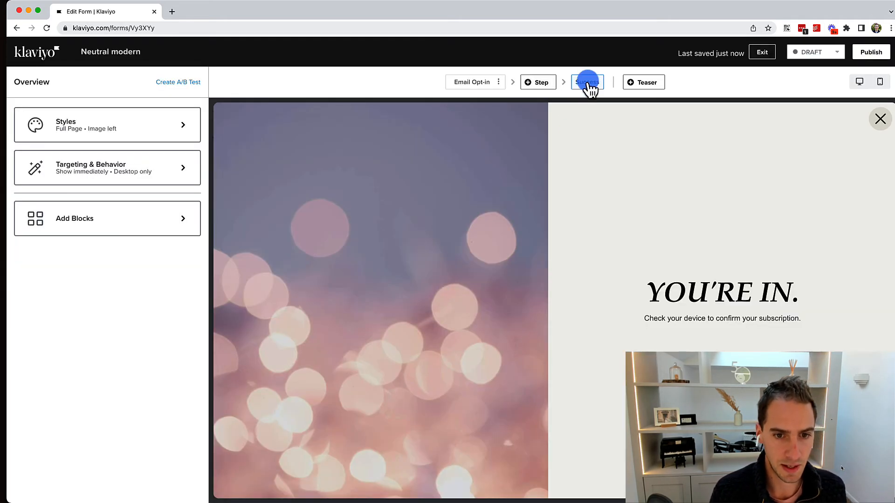
pyautogui.click(637, 82)
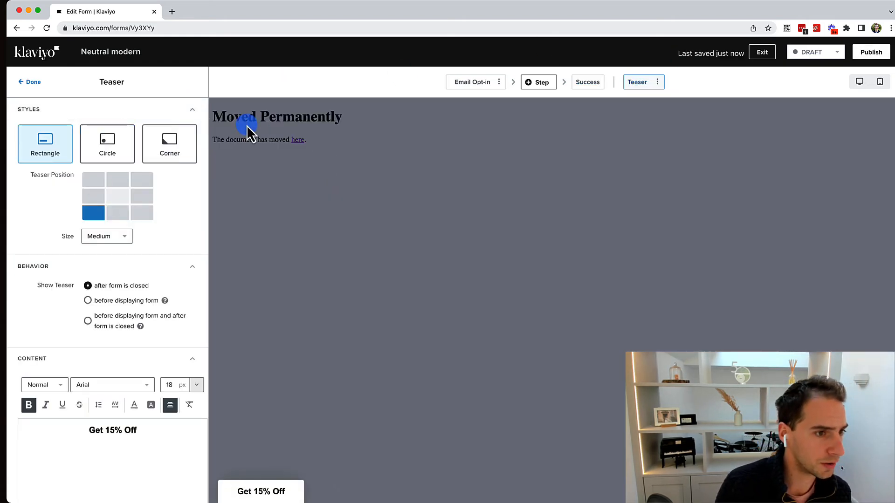
pyautogui.scroll(-4, 139, 361)
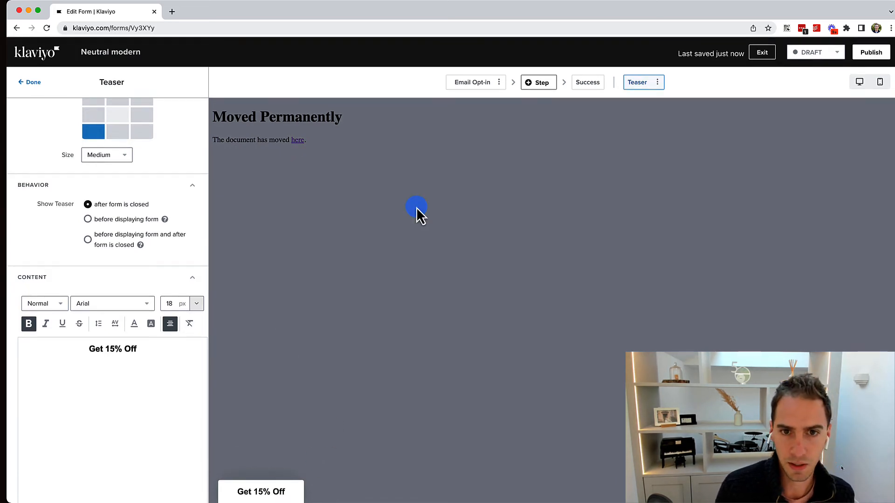
pyautogui.click(37, 89)
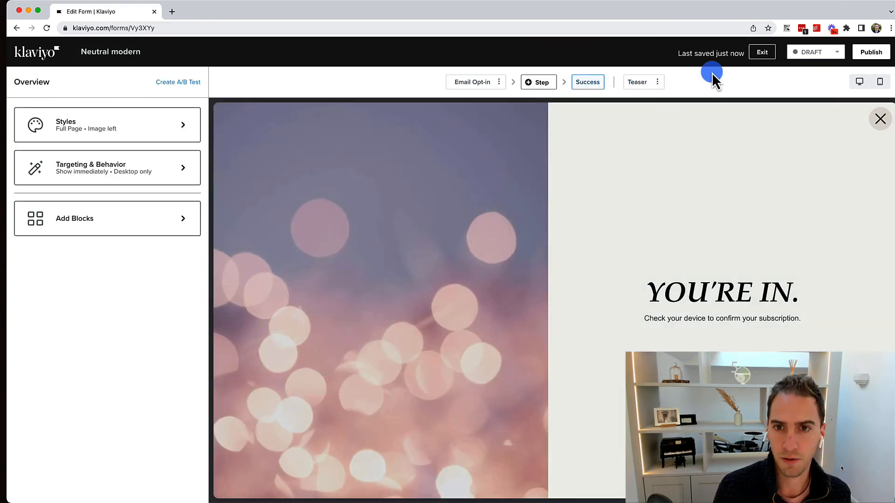
# Publish the Neutral modern form and return to the Signup Forms list.
pyautogui.click(871, 52)
pyautogui.click(425, 178)
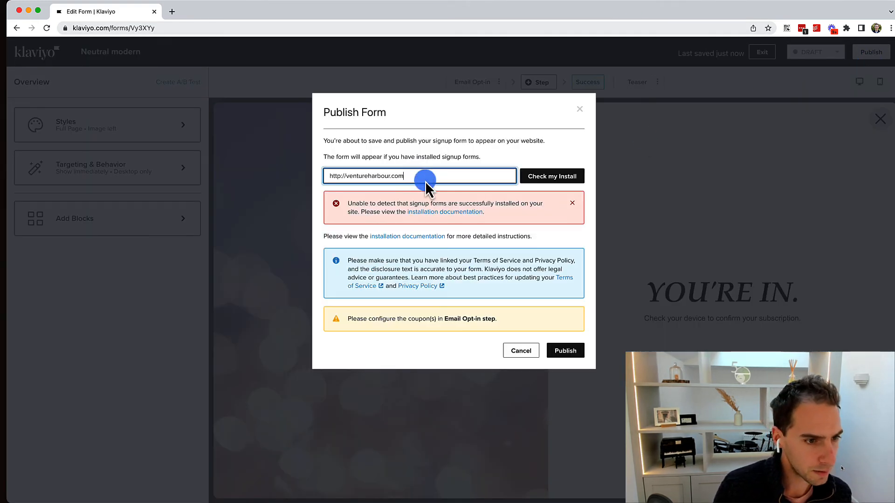
pyautogui.click(570, 350)
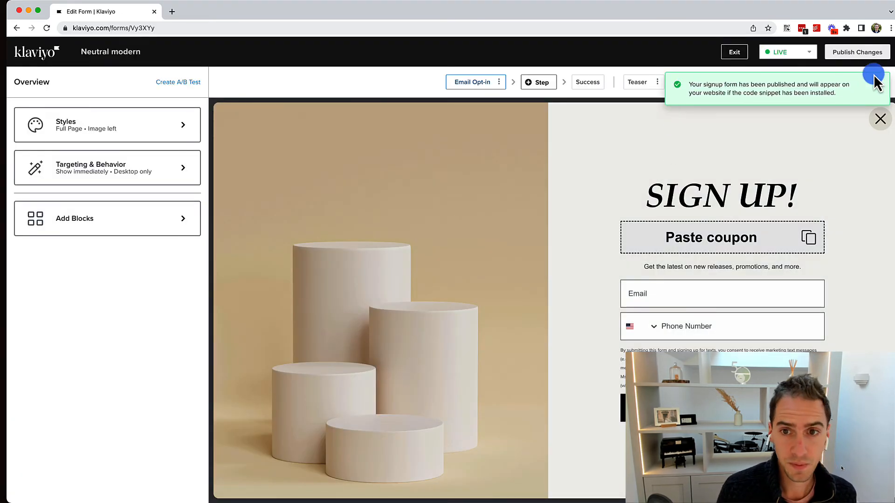
pyautogui.click(877, 121)
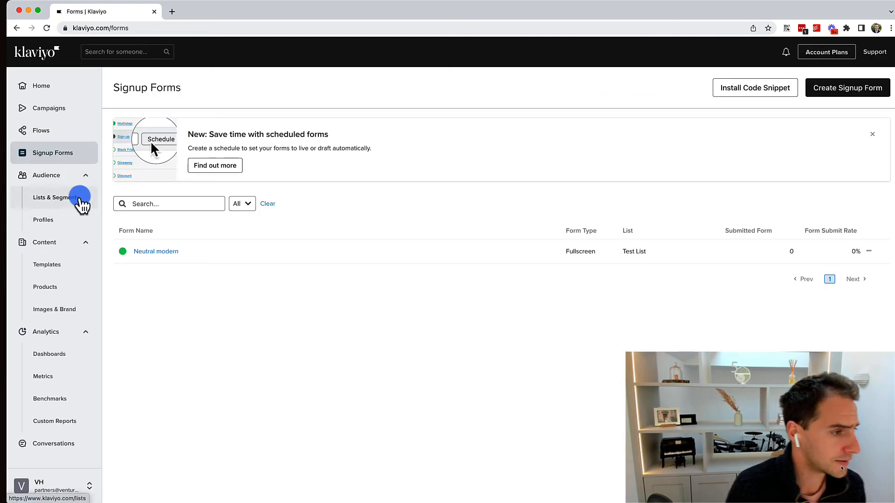
# Move through Templates and Products to the Images & Brand library.
pyautogui.click(54, 267)
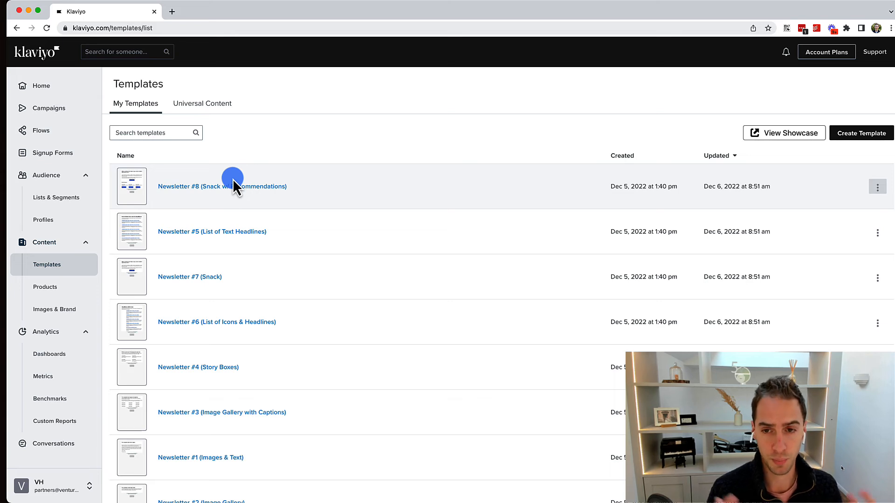
pyautogui.scroll(-2, 257, 242)
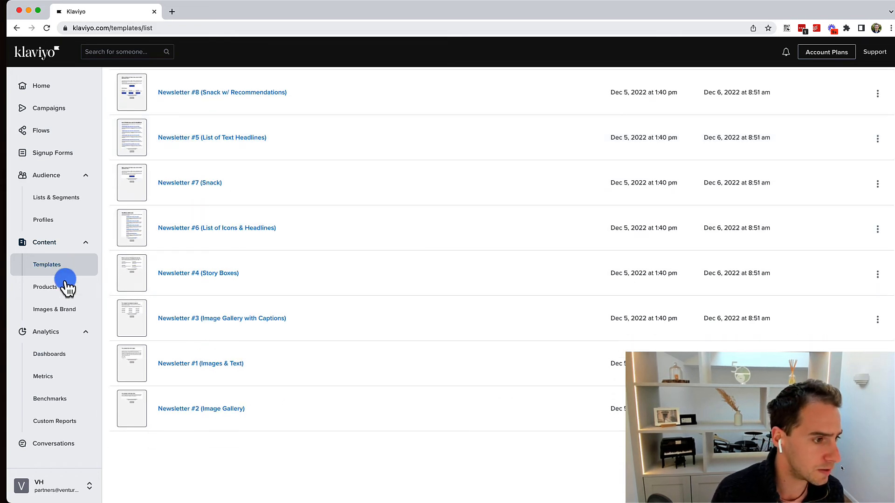
pyautogui.click(55, 288)
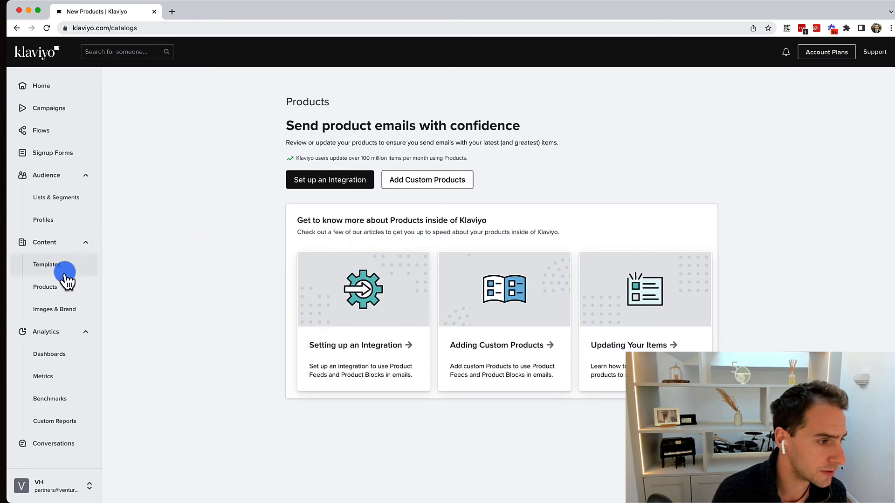
pyautogui.click(56, 309)
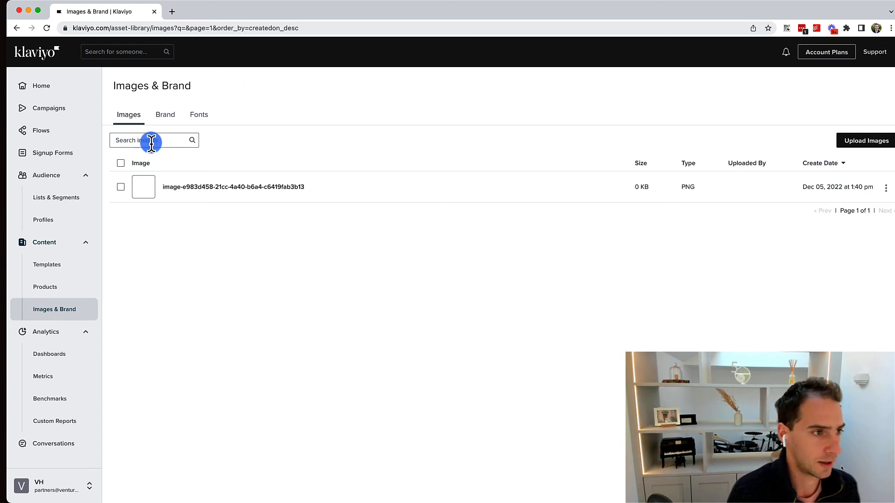
# Look over the Brand styles and custom Fonts, then go to SMS Conversations.
pyautogui.click(174, 118)
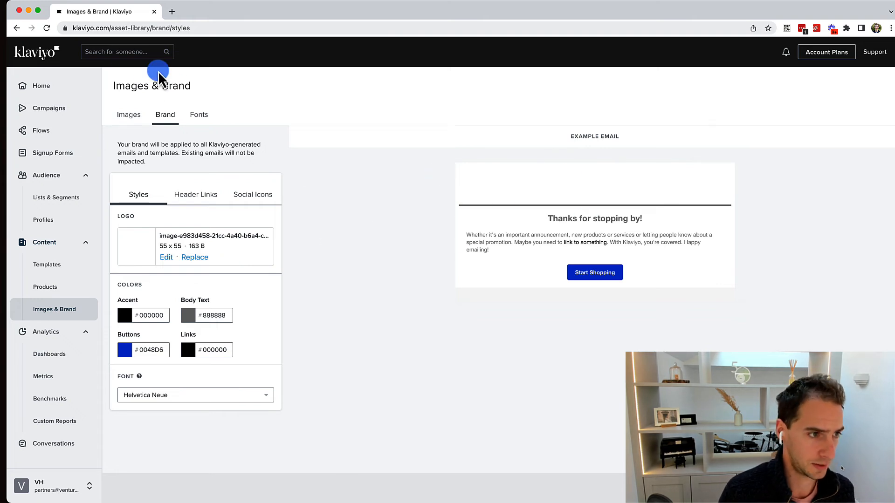
pyautogui.click(199, 116)
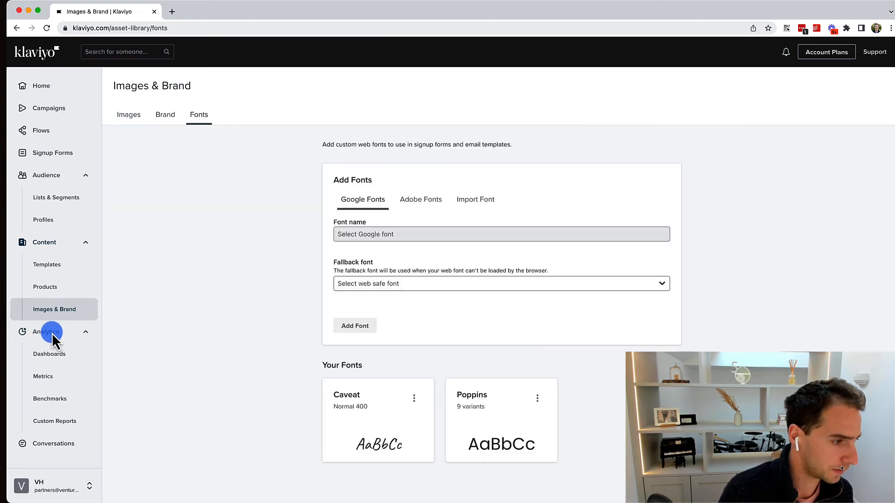
pyautogui.click(49, 448)
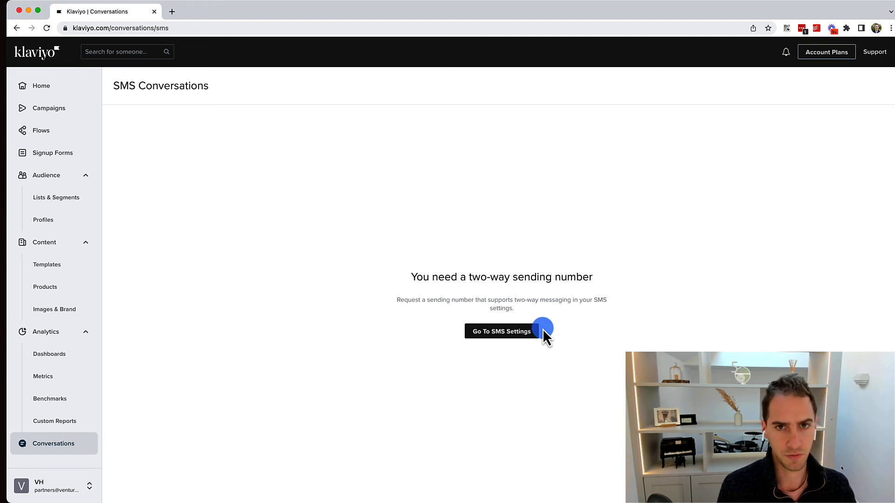
# Highlight the two-way sending number explanation, then go to Analytics > Dashboards.
pyautogui.tripleClick(547, 303)
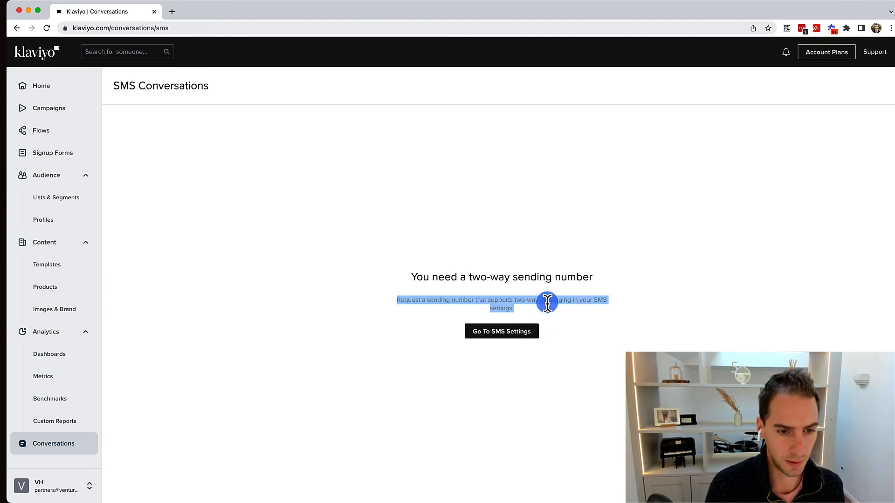
pyautogui.click(451, 310)
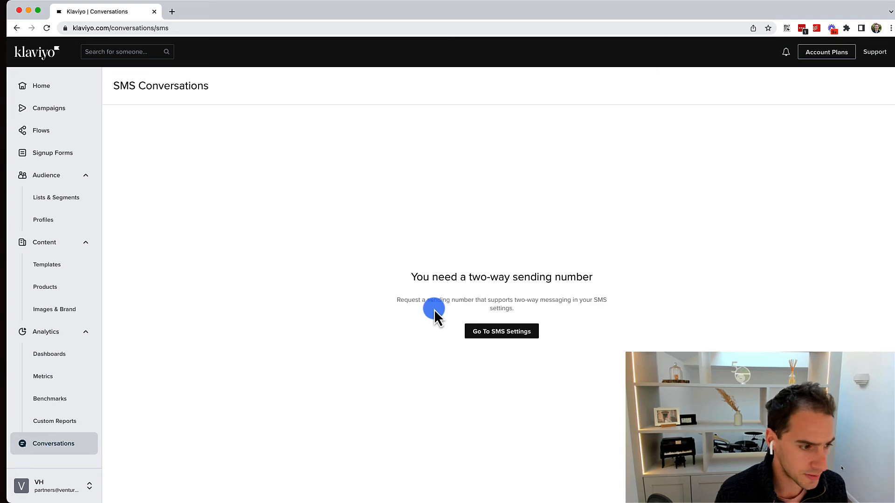
pyautogui.click(64, 356)
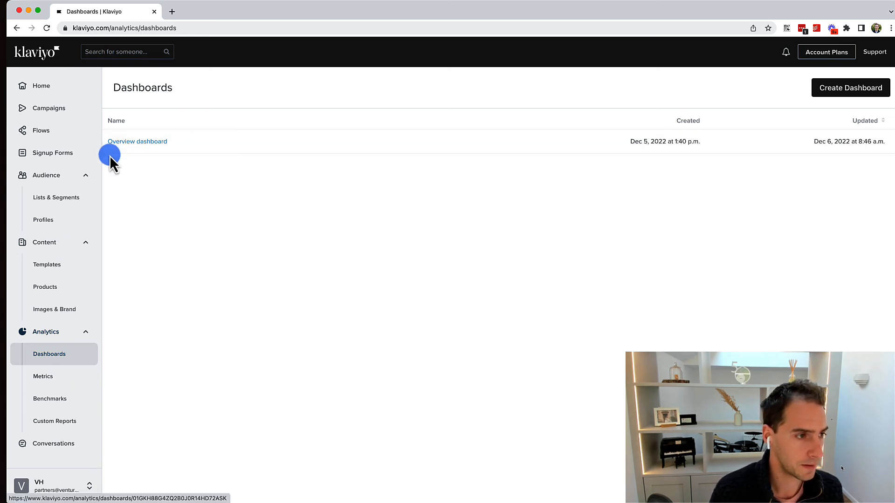
# Scroll the Metrics list, from Activated Subscription through Unsubscribed, then head to Benchmarks.
pyautogui.click(54, 383)
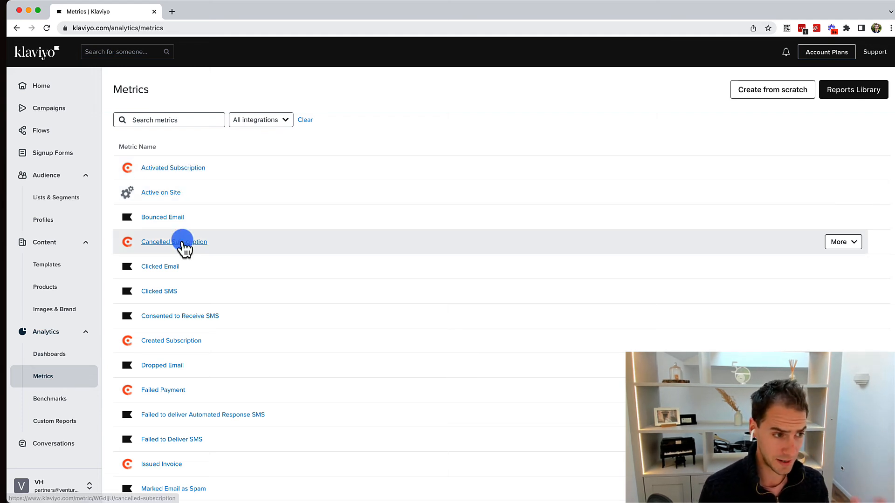
pyautogui.scroll(-5, 176, 170)
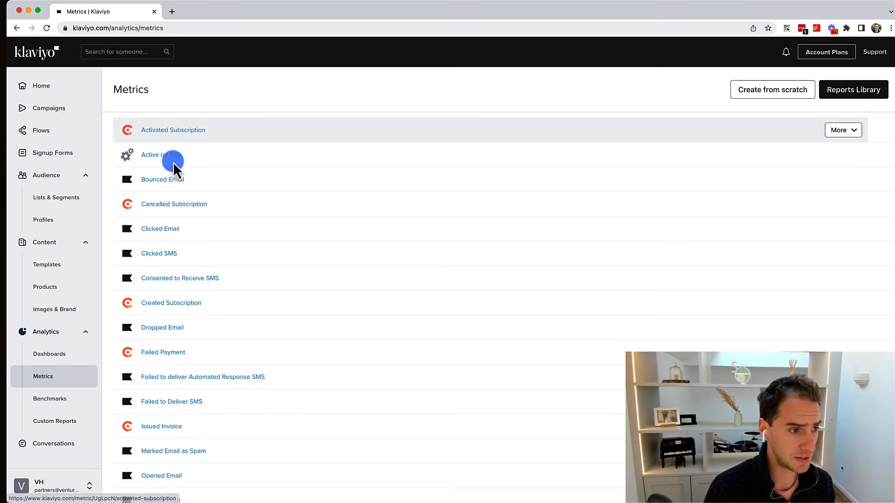
pyautogui.scroll(-2, 175, 170)
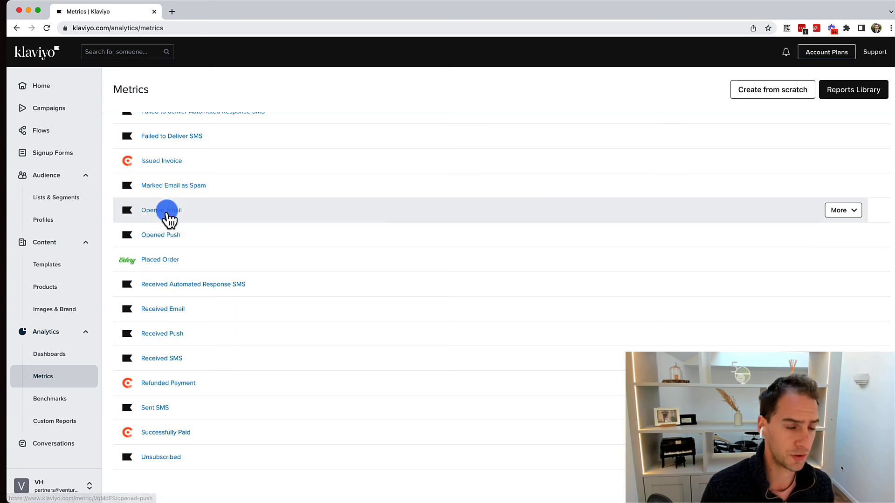
pyautogui.scroll(-1, 172, 214)
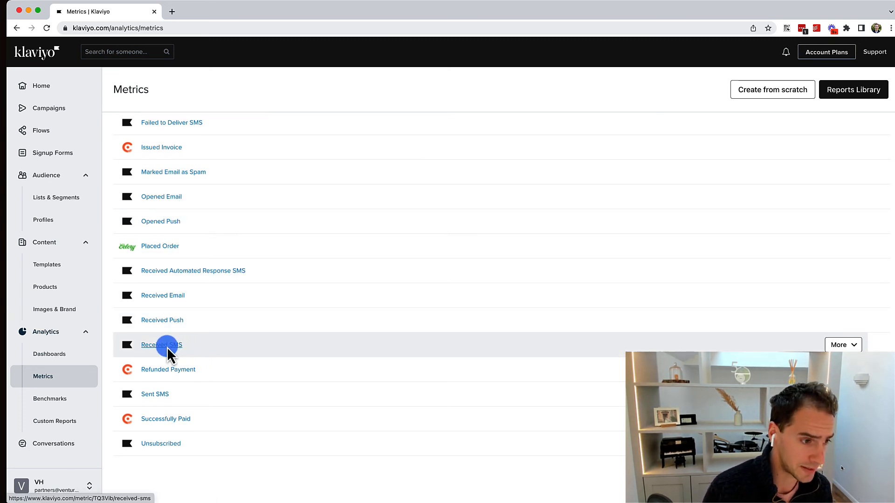
pyautogui.scroll(1, 175, 340)
pyautogui.scroll(10, 176, 340)
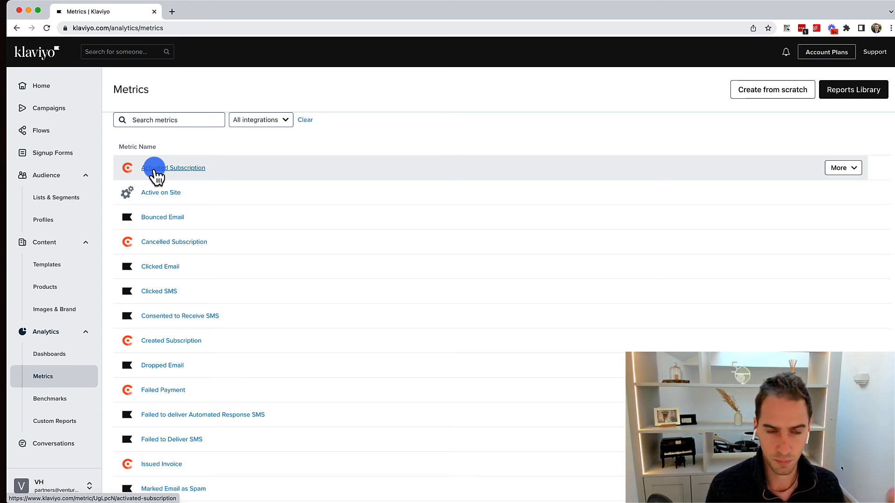
pyautogui.scroll(-1, 176, 263)
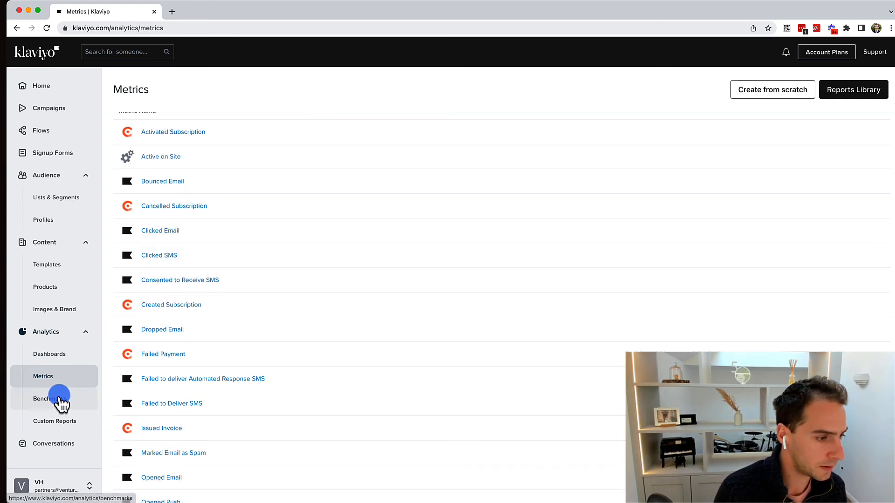
pyautogui.click(60, 399)
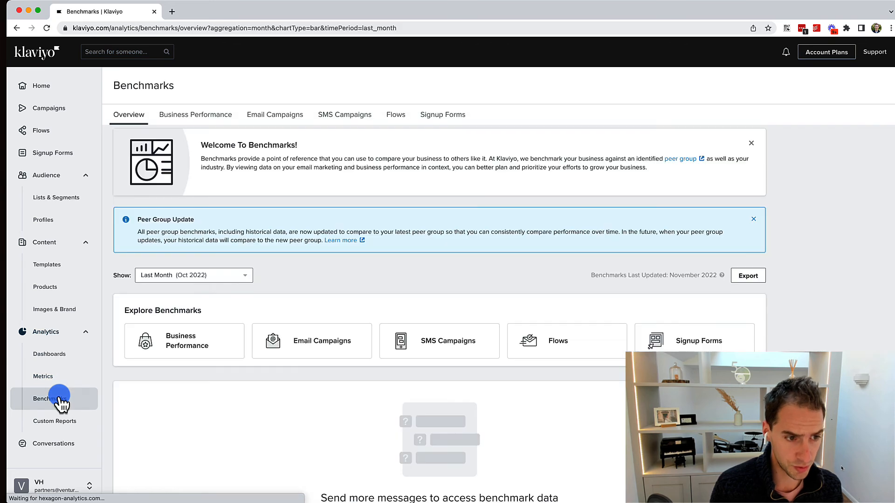
# Scroll down the Benchmarks Overview, then switch to Business Performance.
pyautogui.scroll(-2, 289, 264)
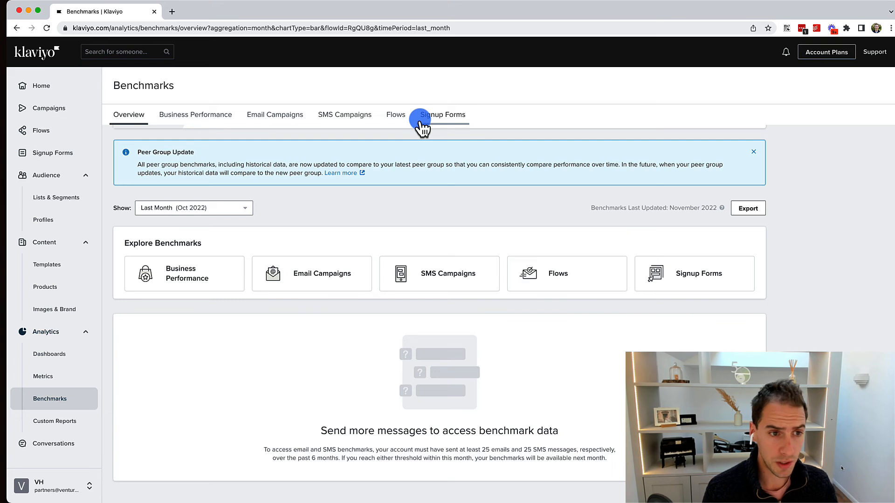
pyautogui.click(220, 122)
# Chart Average Cart Size, then Average Order Count, then back to Average Order Value.
pyautogui.moveTo(498, 434)
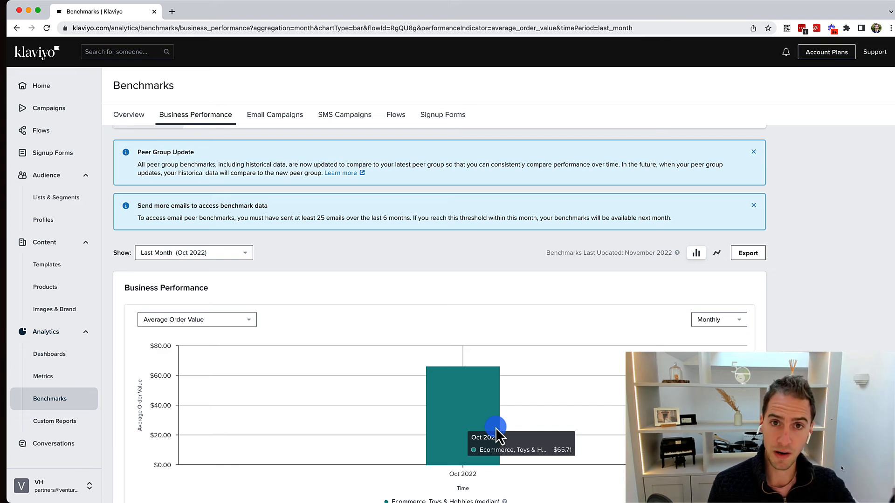
pyautogui.scroll(-2, 457, 424)
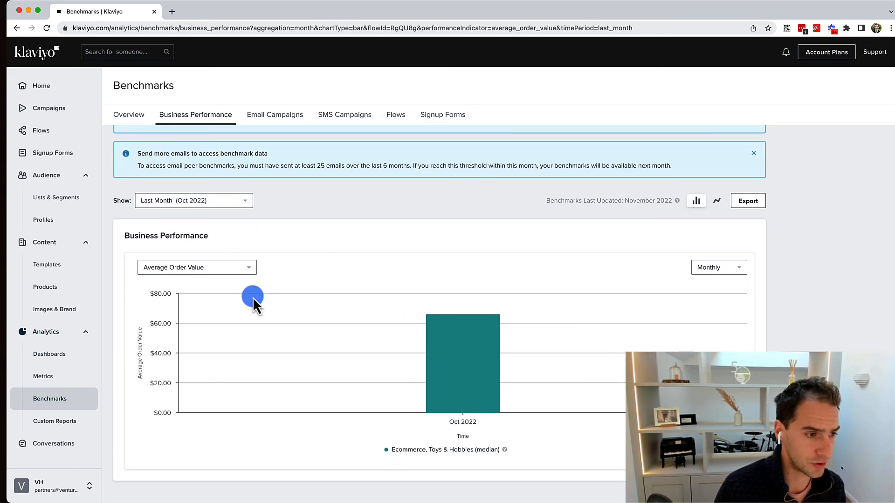
pyautogui.click(233, 269)
pyautogui.click(312, 279)
pyautogui.moveTo(447, 388)
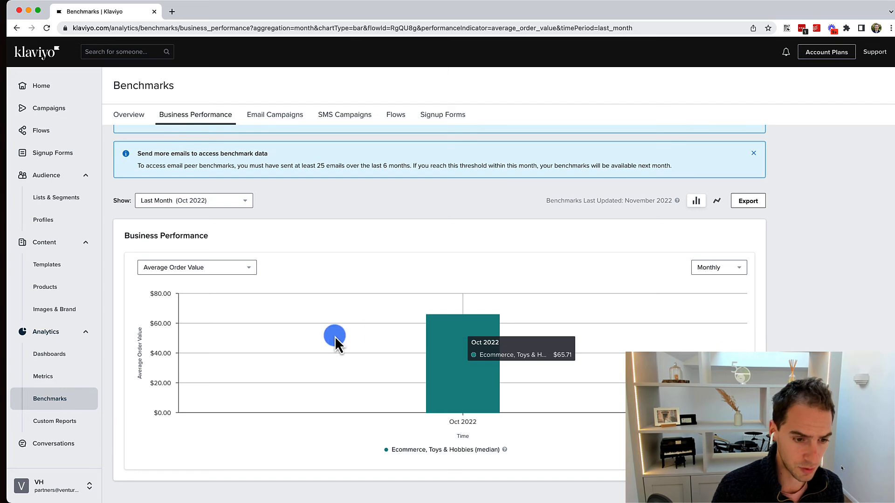
pyautogui.click(178, 269)
pyautogui.click(185, 297)
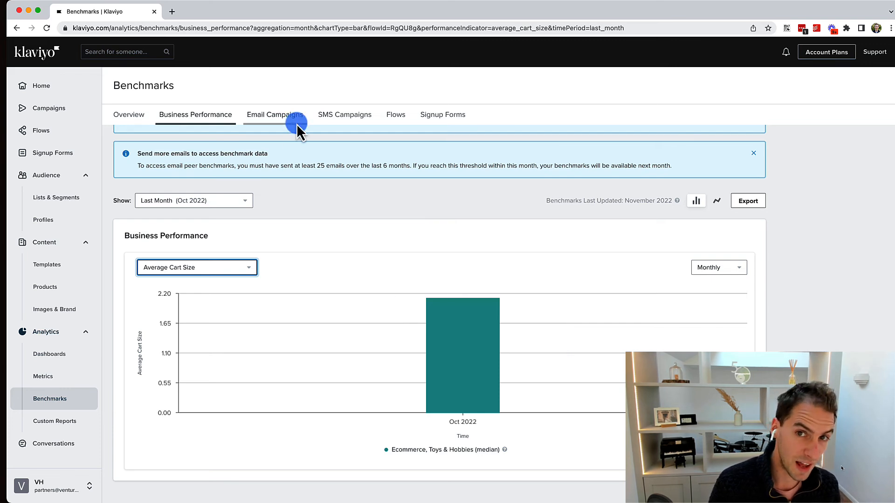
pyautogui.click(231, 268)
pyautogui.click(203, 312)
pyautogui.click(180, 267)
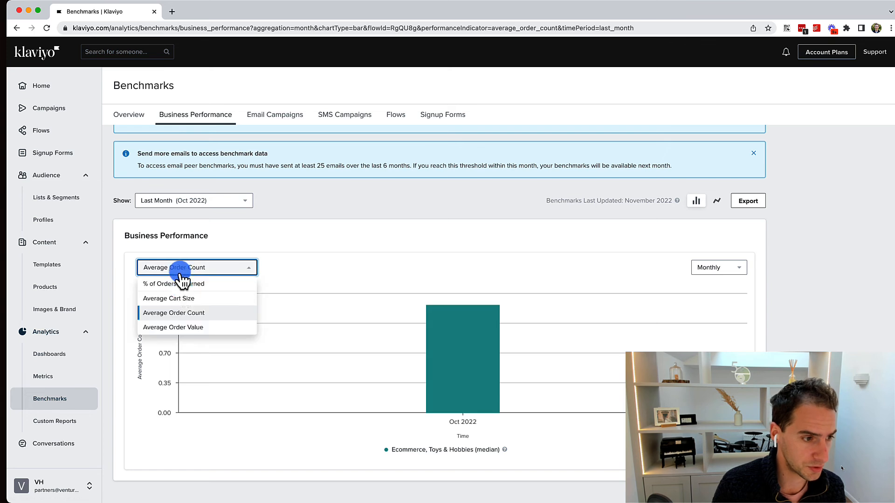
pyautogui.click(186, 329)
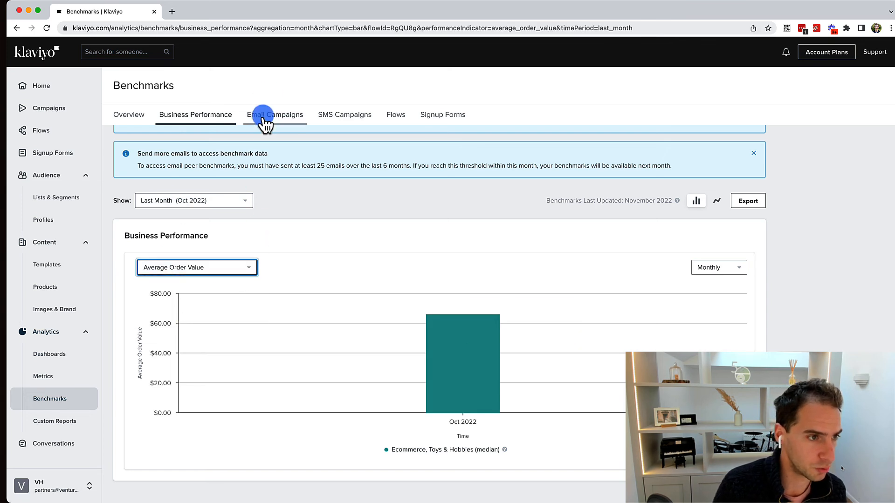
# Show the last 3 months, then move to the Email Campaigns benchmarks.
pyautogui.click(208, 201)
pyautogui.click(172, 234)
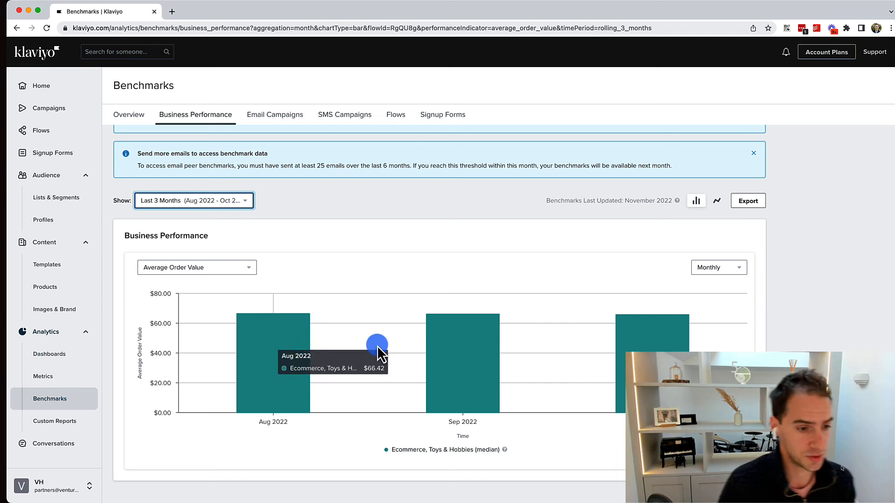
pyautogui.click(275, 114)
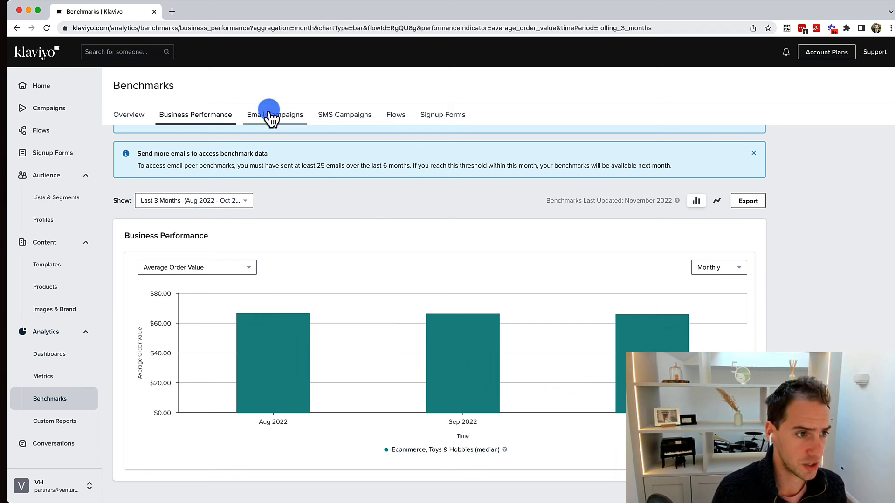
pyautogui.click(237, 268)
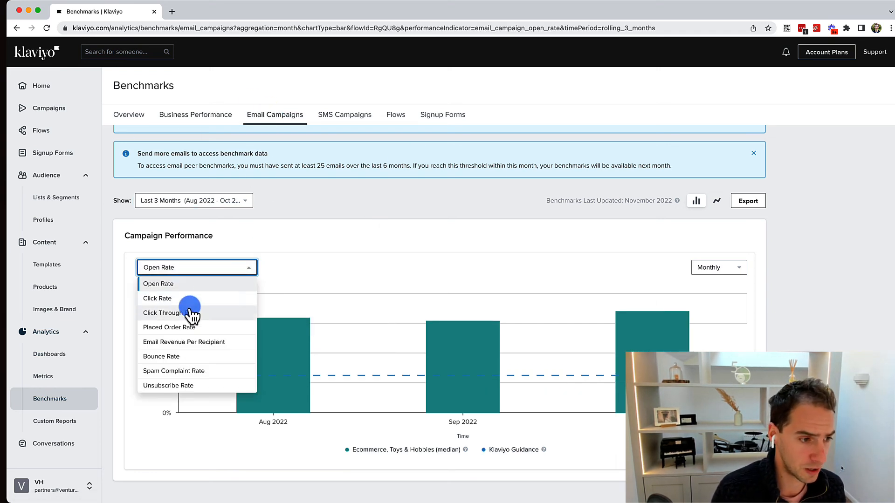
# Keep Open Rate and extend the email campaign chart to the last 12 months.
pyautogui.click(433, 248)
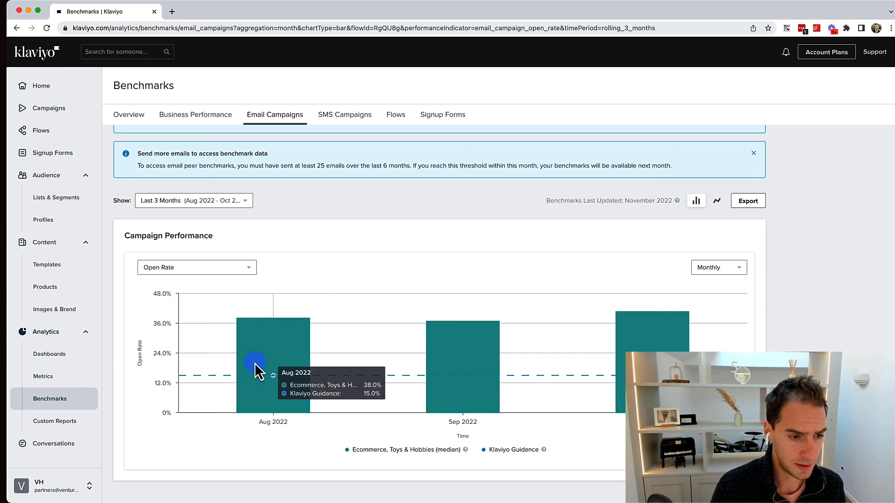
pyautogui.click(168, 201)
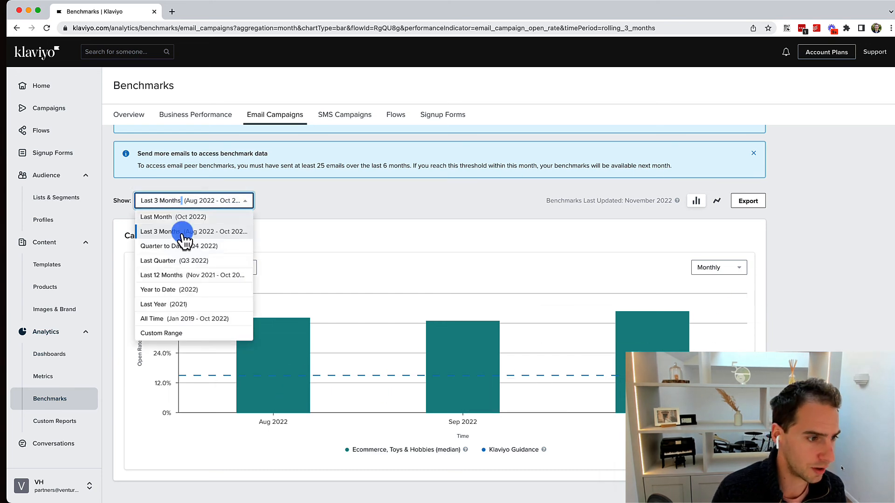
pyautogui.click(184, 276)
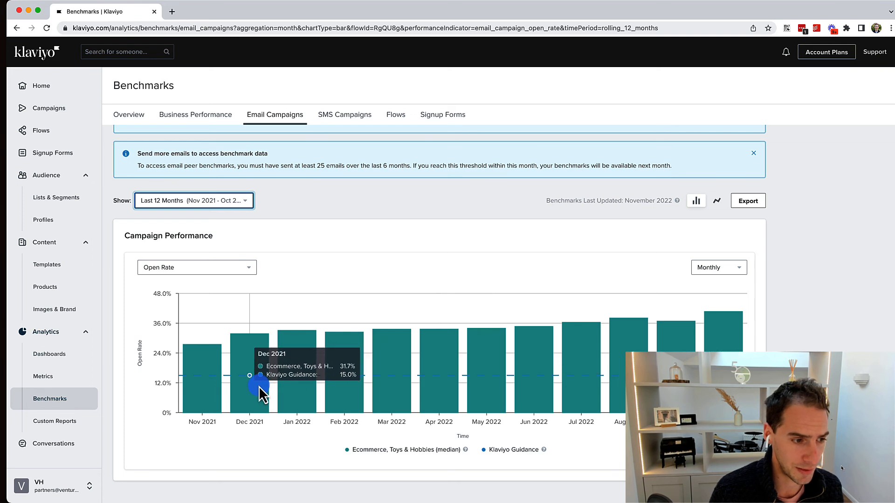
# Chart Click Through Rate, then Unsubscribe Rate, then view the SMS Campaigns benchmarks.
pyautogui.click(208, 275)
pyautogui.click(194, 315)
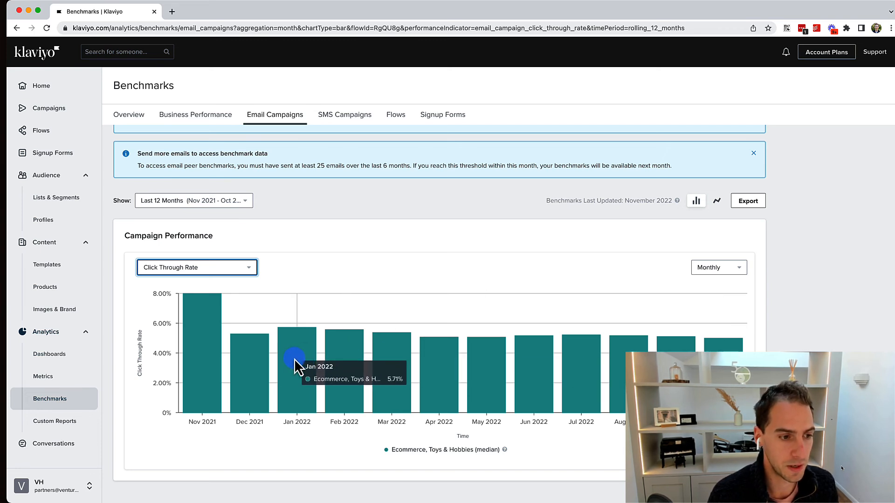
pyautogui.click(224, 270)
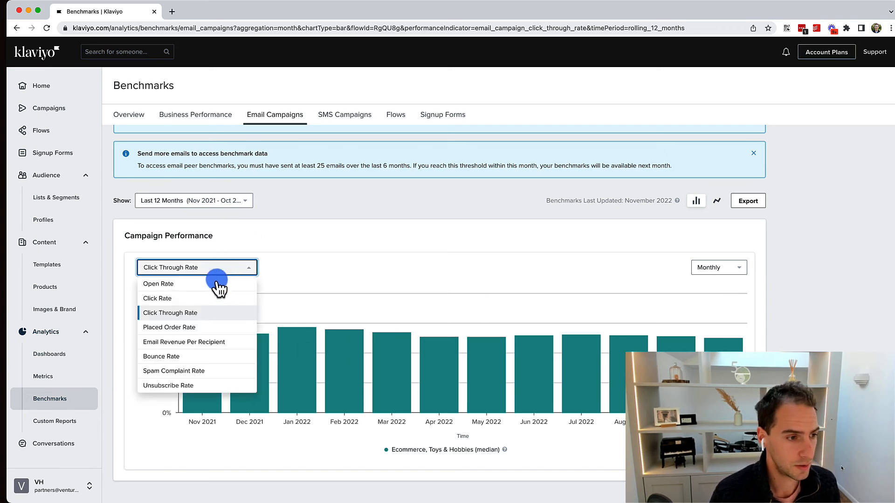
pyautogui.click(191, 368)
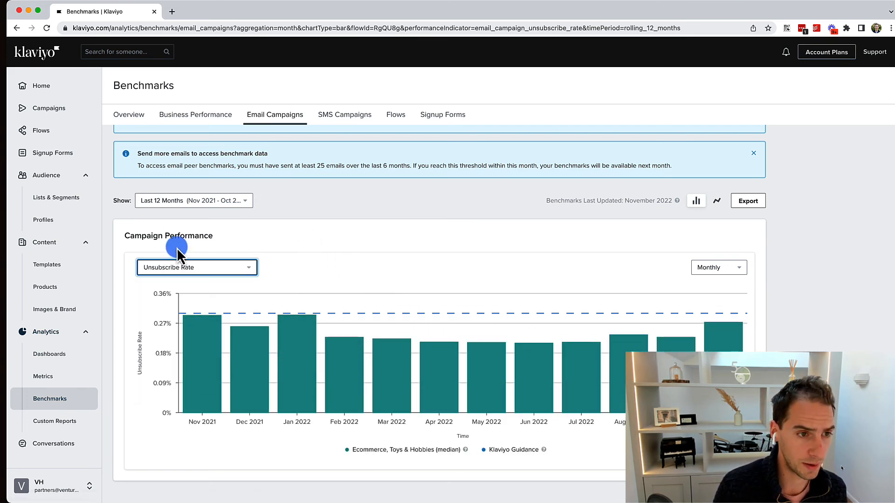
pyautogui.click(355, 116)
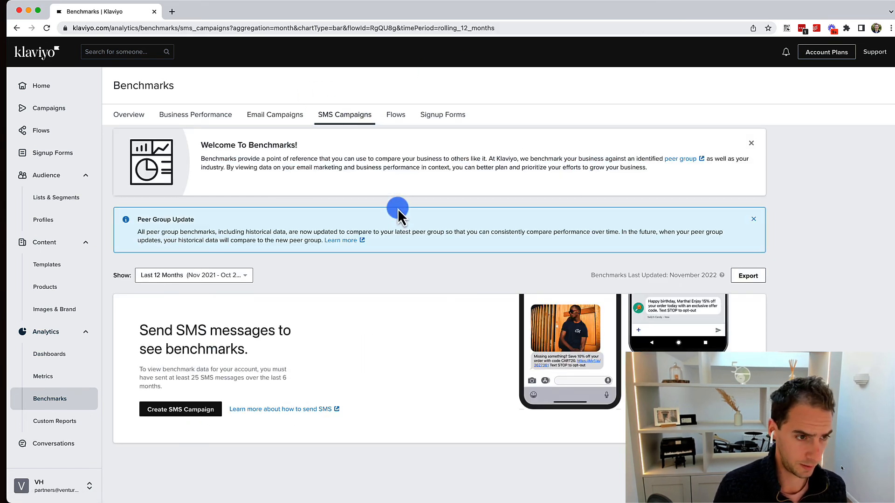
# Browse the Flows and Signup Forms benchmarks, then go to the Dashboards list.
pyautogui.click(401, 122)
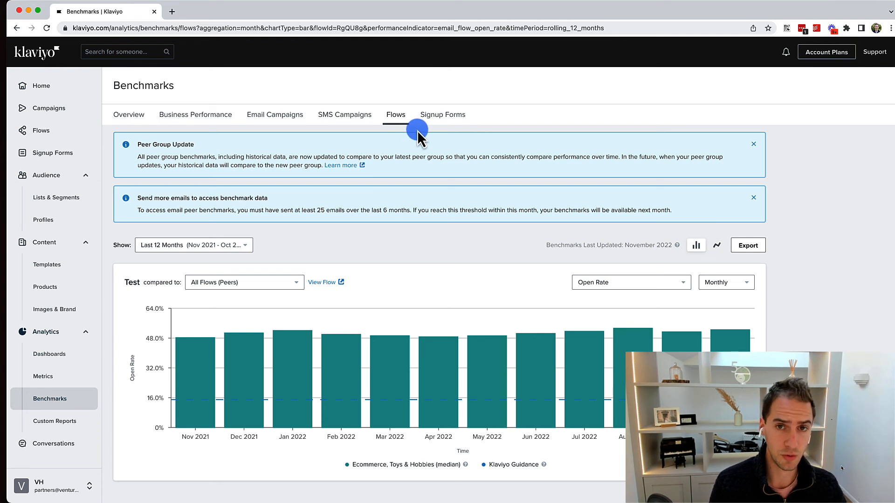
pyautogui.click(444, 116)
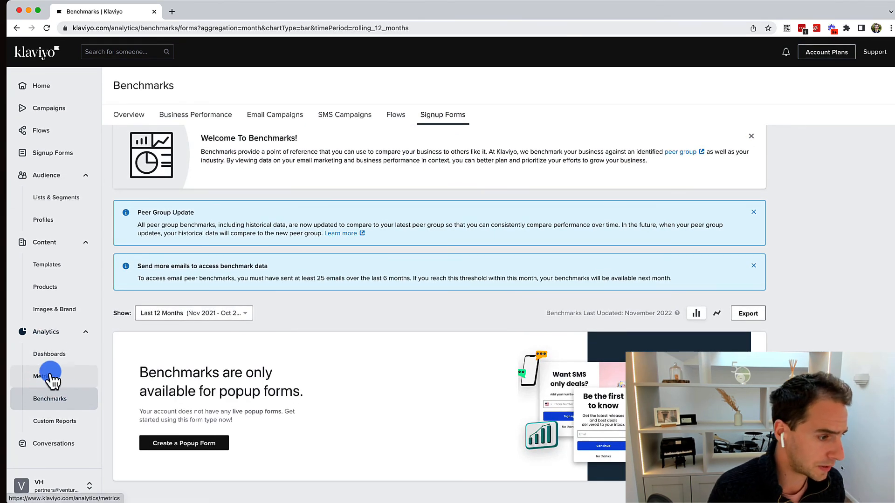
pyautogui.click(69, 355)
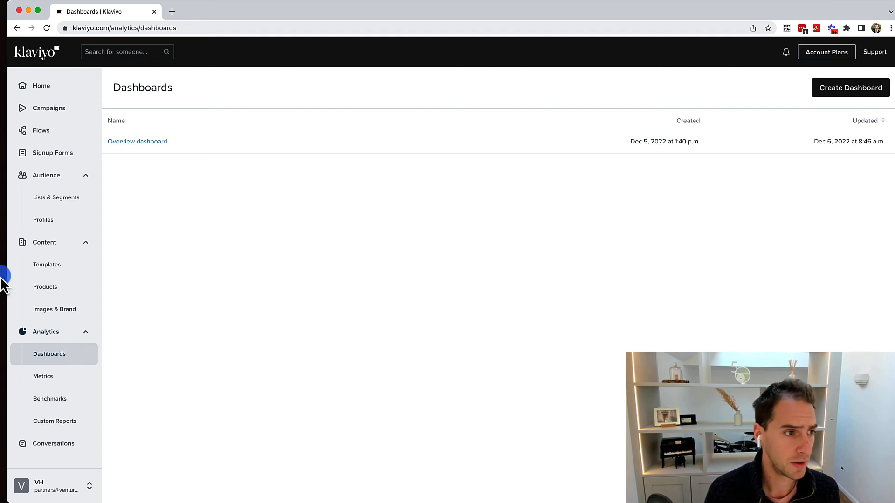
# Open the Overview dashboard and browse the Data View Library, closing it with no cards added.
pyautogui.click(132, 140)
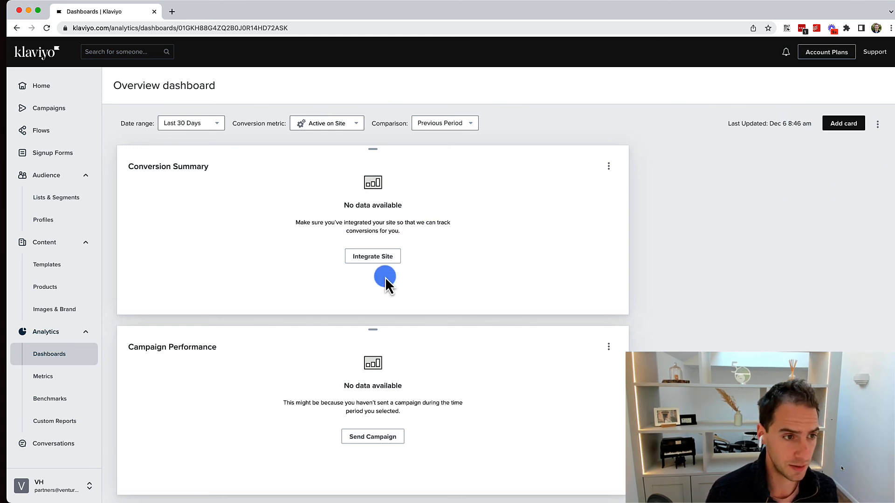
pyautogui.click(843, 123)
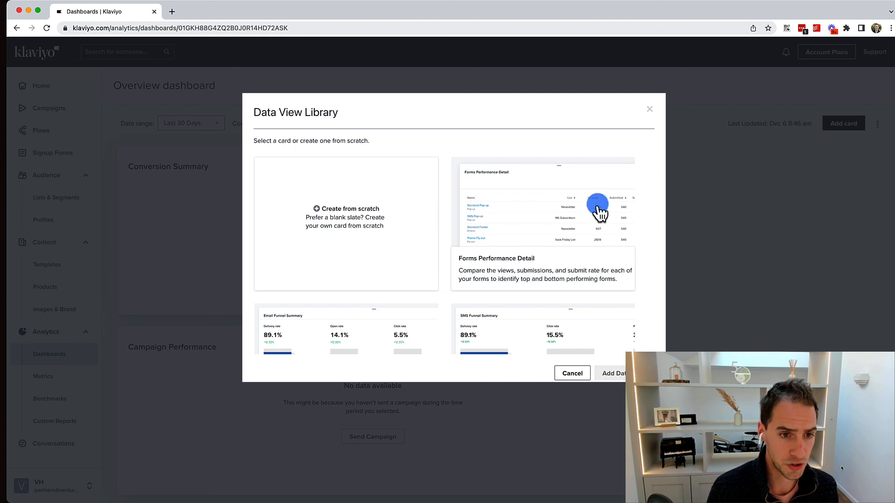
pyautogui.scroll(-3, 417, 345)
pyautogui.scroll(3, 413, 219)
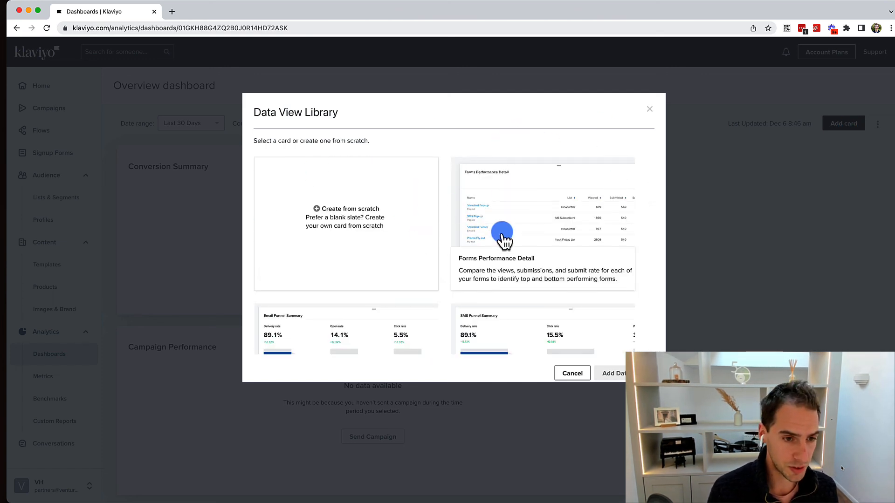
pyautogui.scroll(-5, 499, 237)
pyautogui.scroll(2, 329, 168)
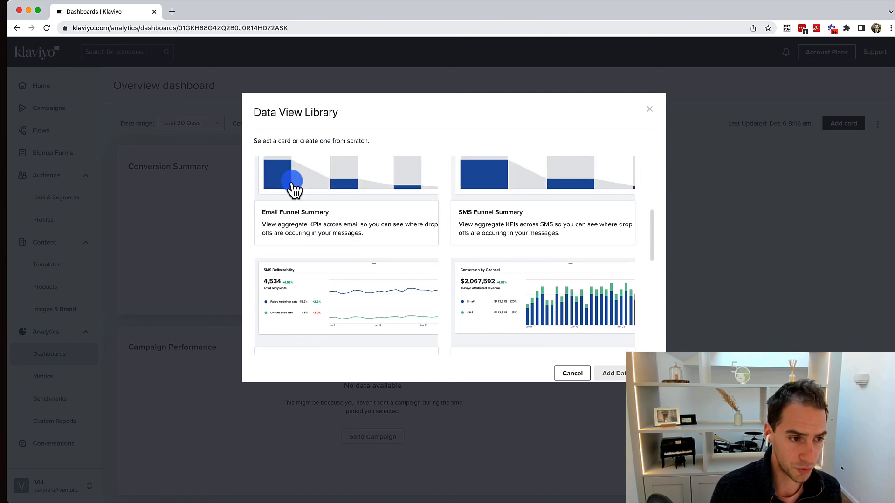
pyautogui.scroll(1, 293, 189)
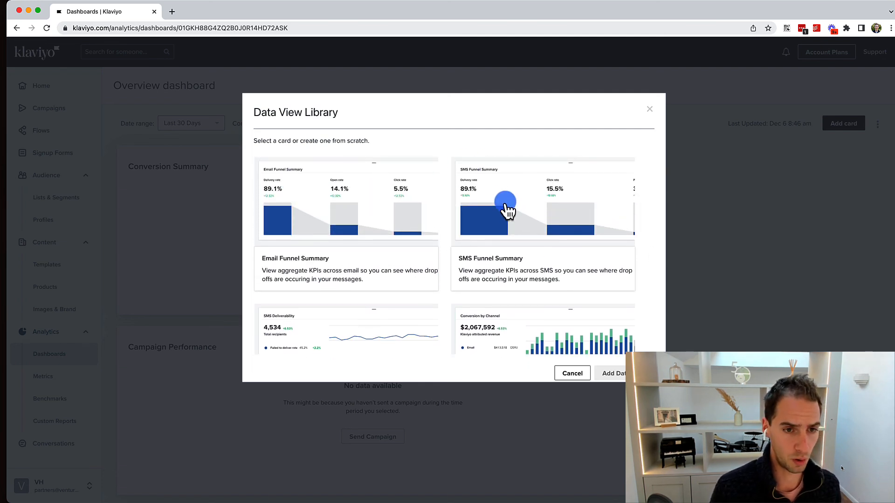
pyautogui.scroll(-2, 459, 254)
pyautogui.scroll(-1, 443, 261)
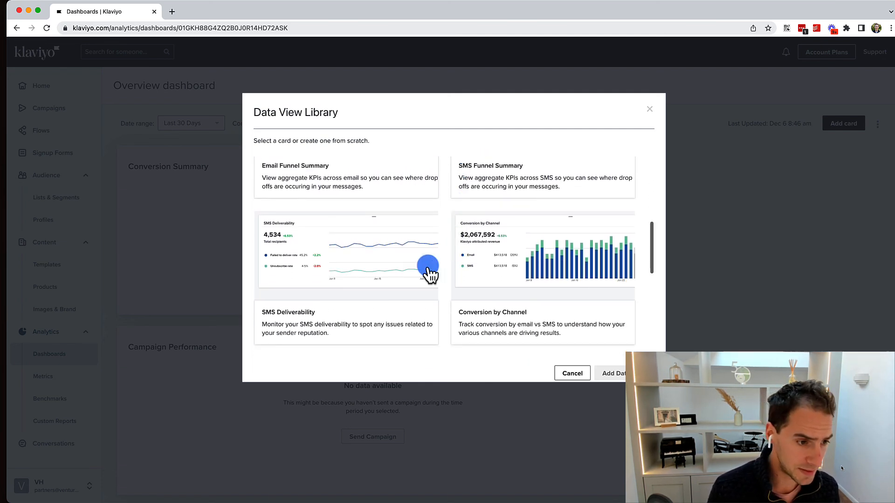
pyautogui.scroll(-2, 377, 295)
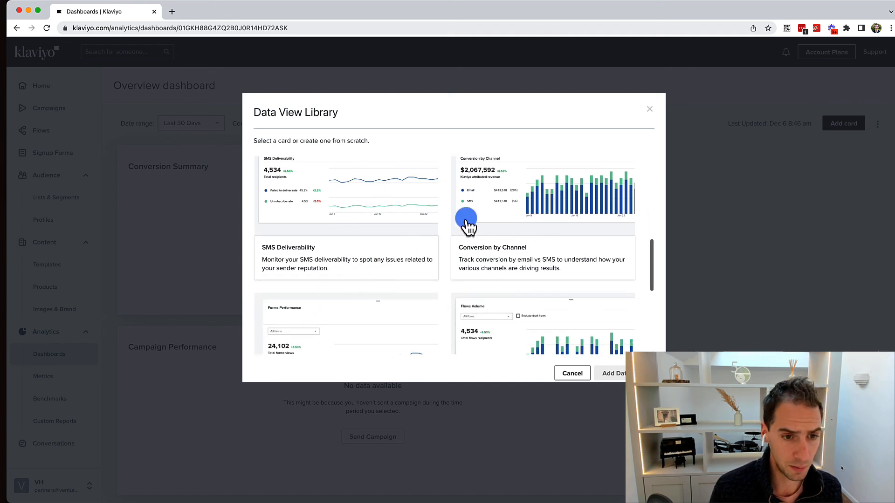
pyautogui.scroll(-7, 538, 228)
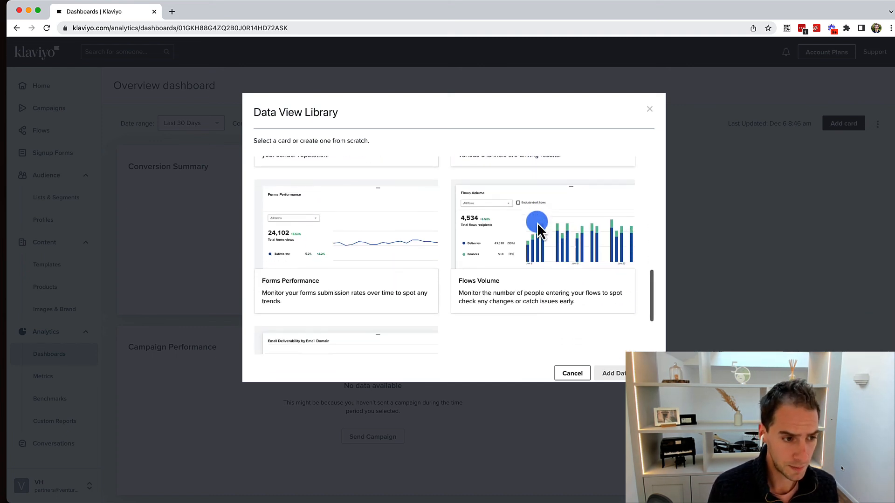
pyautogui.scroll(10, 537, 227)
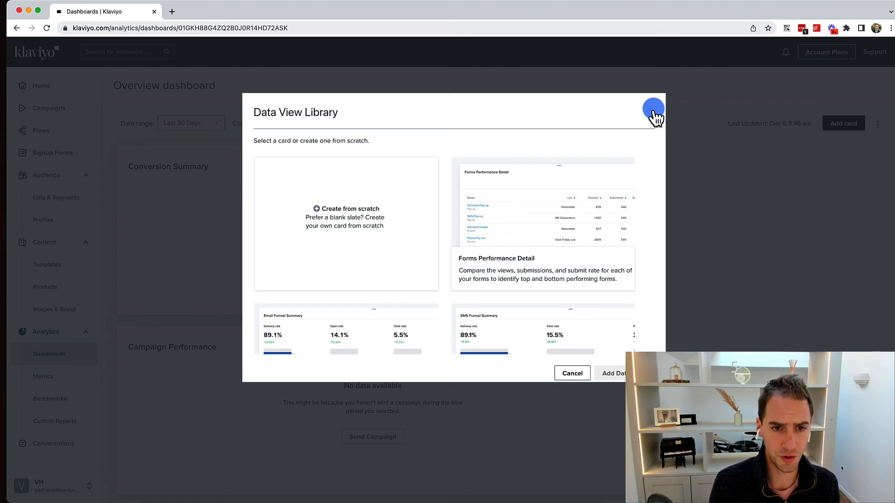
pyautogui.moveTo(638, 116); pyautogui.dragTo(467, 234)
pyautogui.scroll(-5, 339, 273)
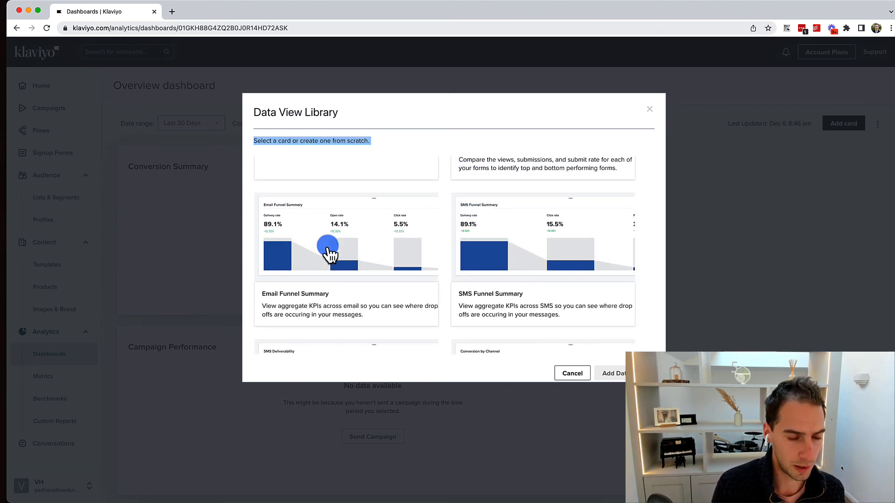
pyautogui.click(649, 109)
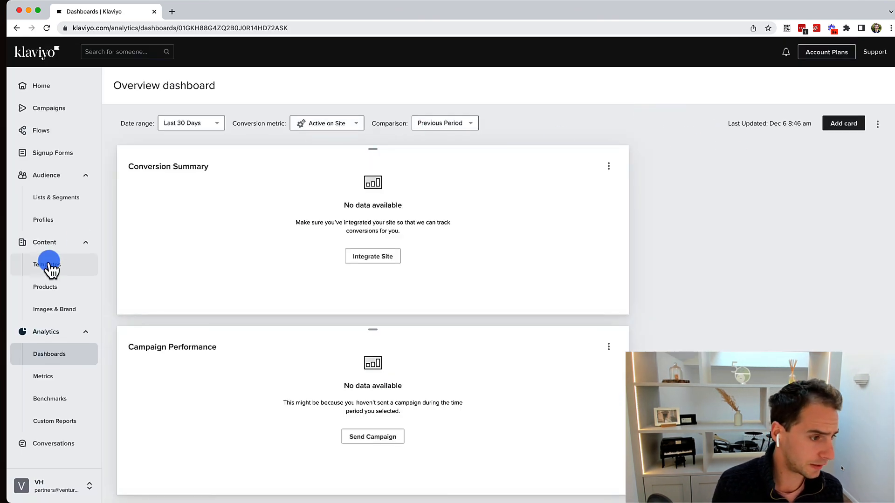
# Scroll through the dashboard's empty cards and highlight the conversion metric and comparison settings.
pyautogui.scroll(-7, 370, 323)
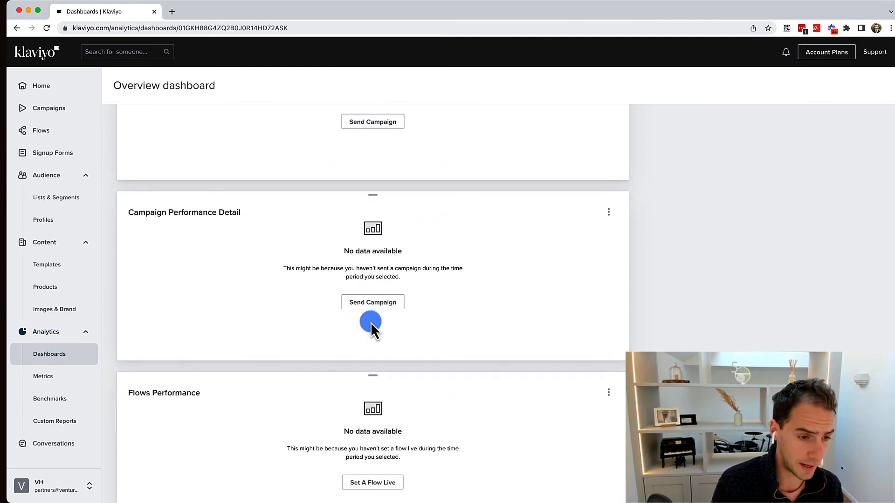
pyautogui.scroll(-7, 371, 322)
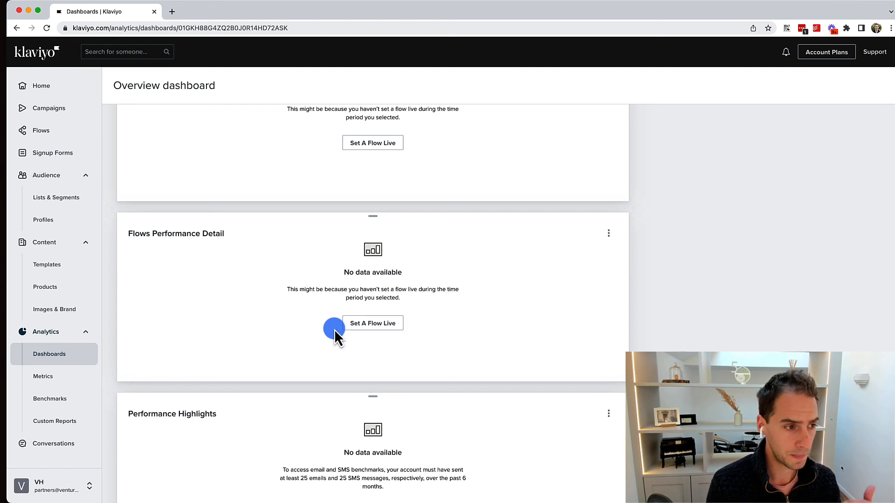
pyautogui.scroll(-4, 334, 329)
pyautogui.scroll(-1, 335, 329)
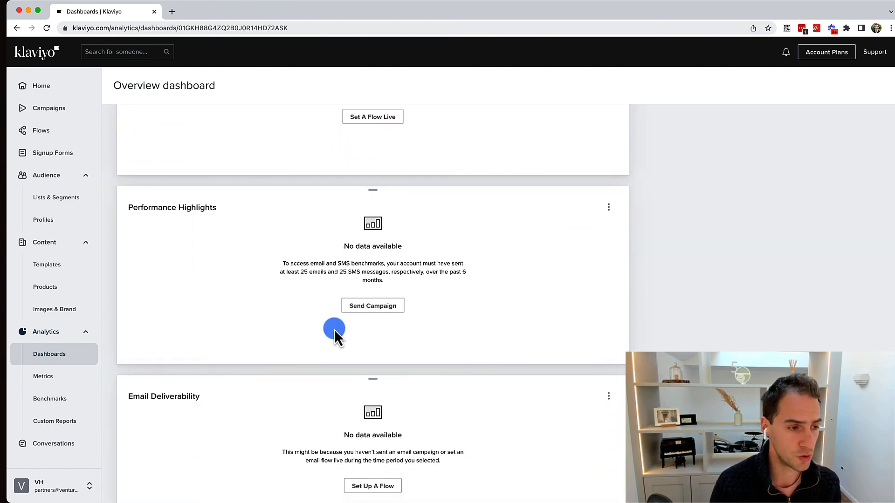
pyautogui.scroll(-1, 334, 329)
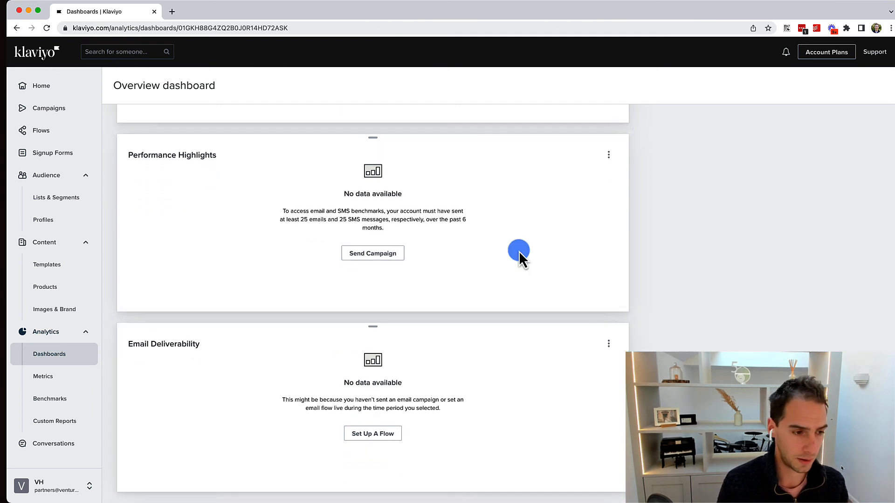
pyautogui.scroll(-5, 442, 269)
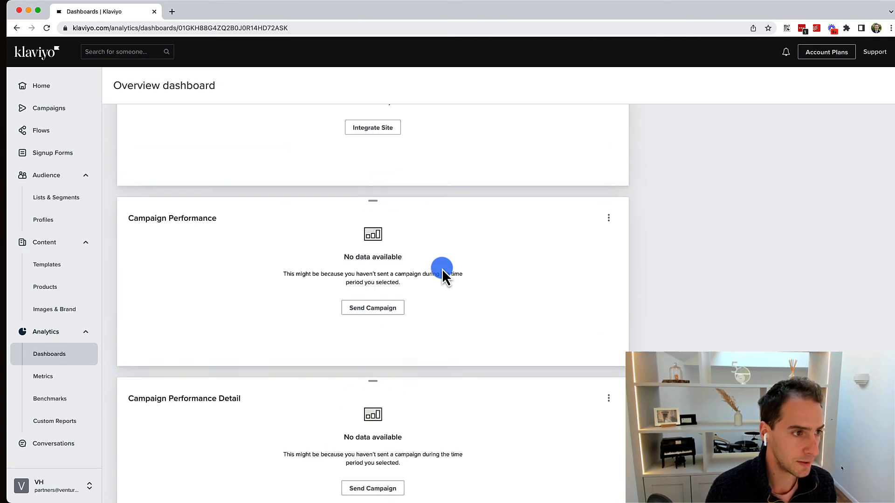
pyautogui.scroll(3, 309, 202)
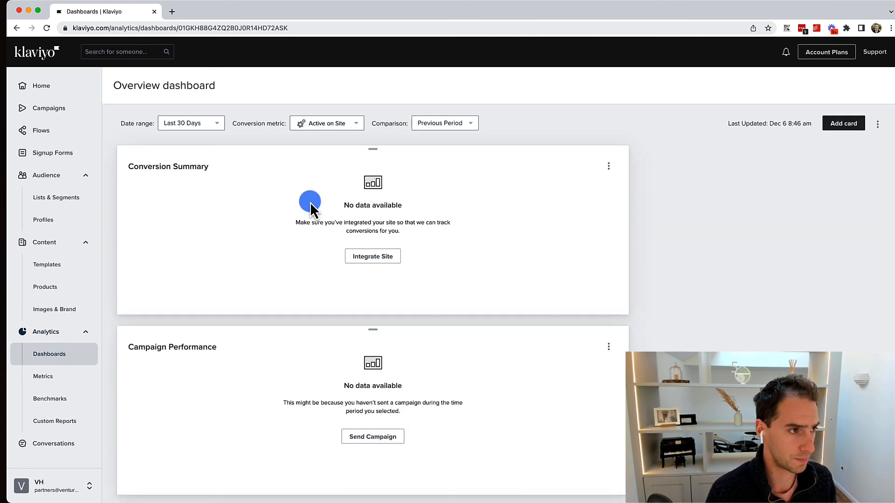
pyautogui.tripleClick(256, 123)
pyautogui.doubleClick(259, 124)
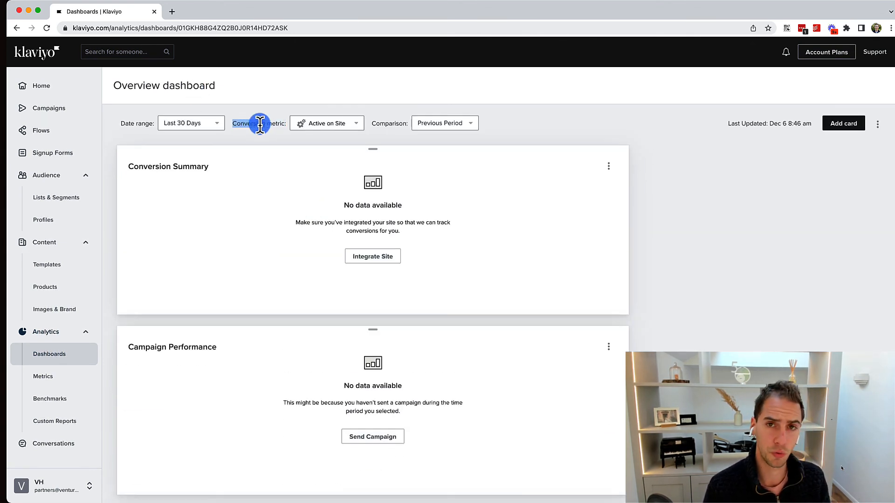
pyautogui.tripleClick(283, 122)
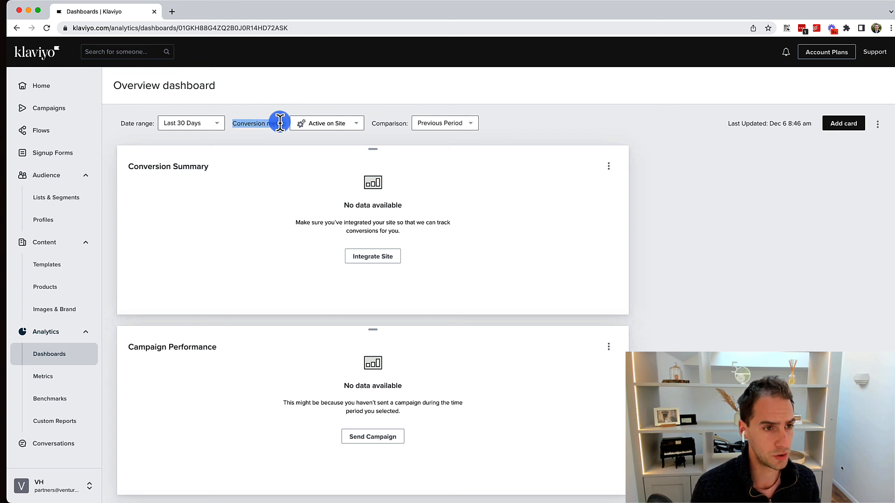
pyautogui.tripleClick(388, 123)
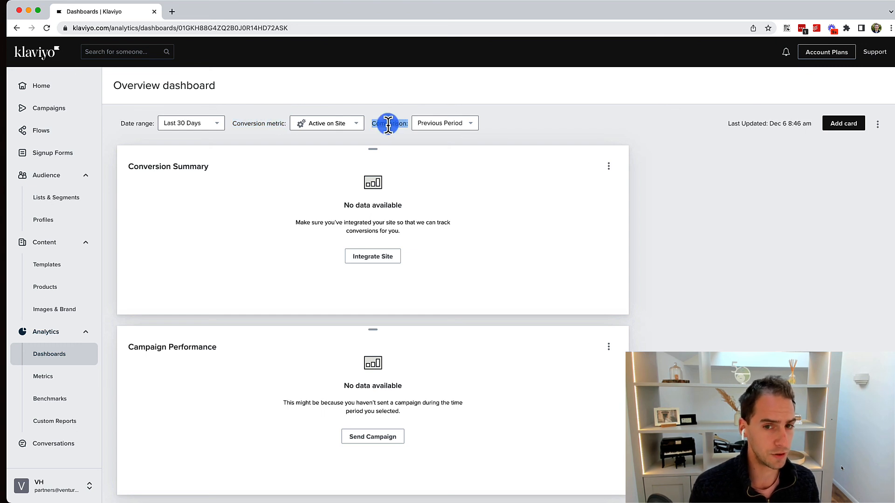
# Check the dashboard and Conversion Summary card menus, then go to Lists & Segments.
pyautogui.click(878, 125)
pyautogui.click(681, 250)
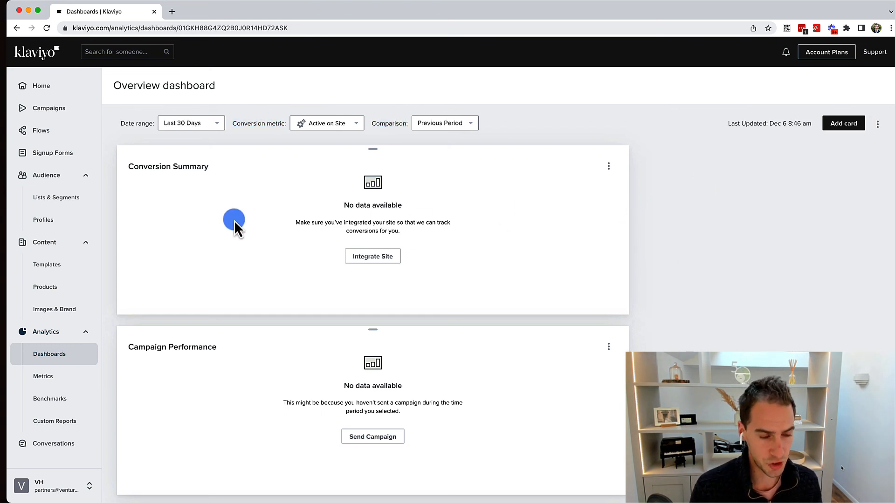
pyautogui.click(381, 259)
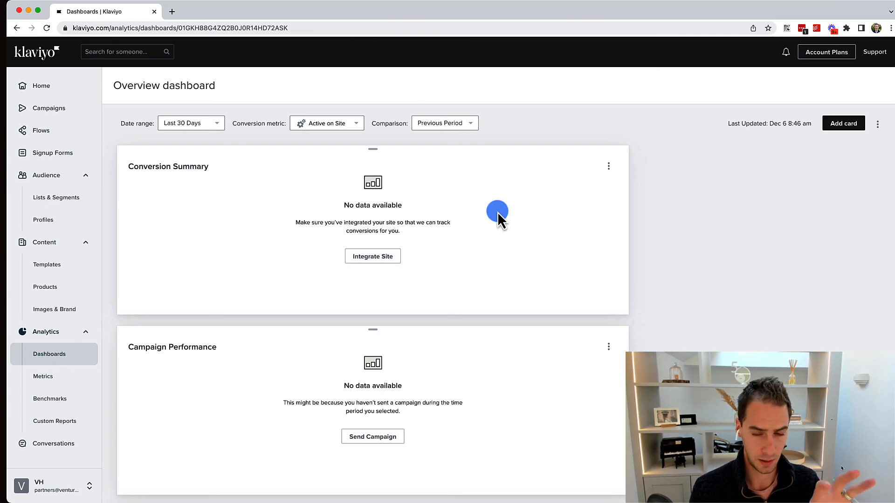
pyautogui.click(608, 166)
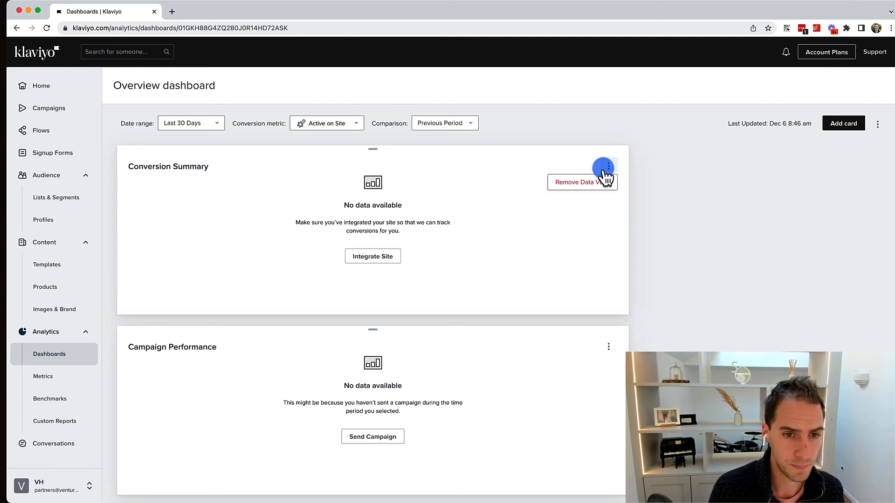
pyautogui.click(497, 177)
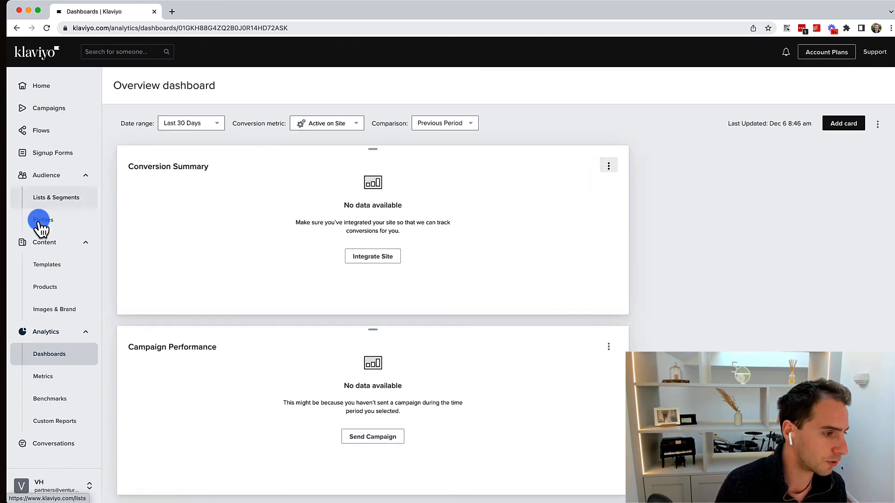
pyautogui.click(30, 205)
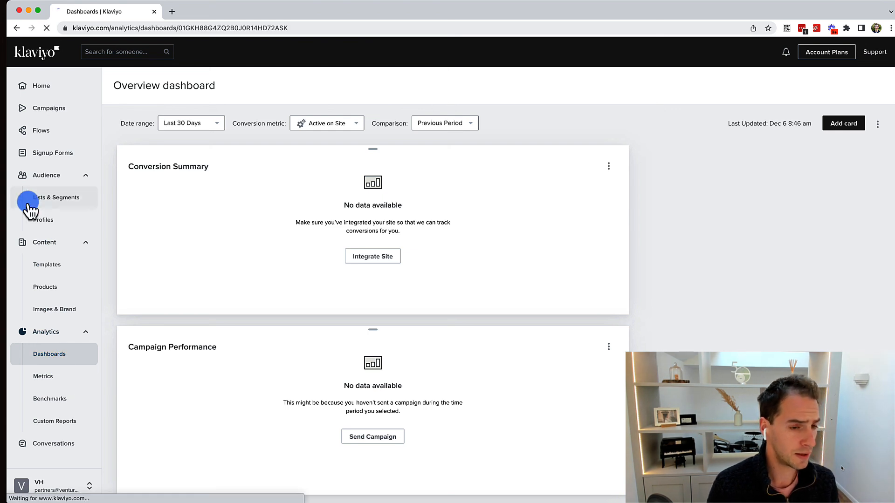